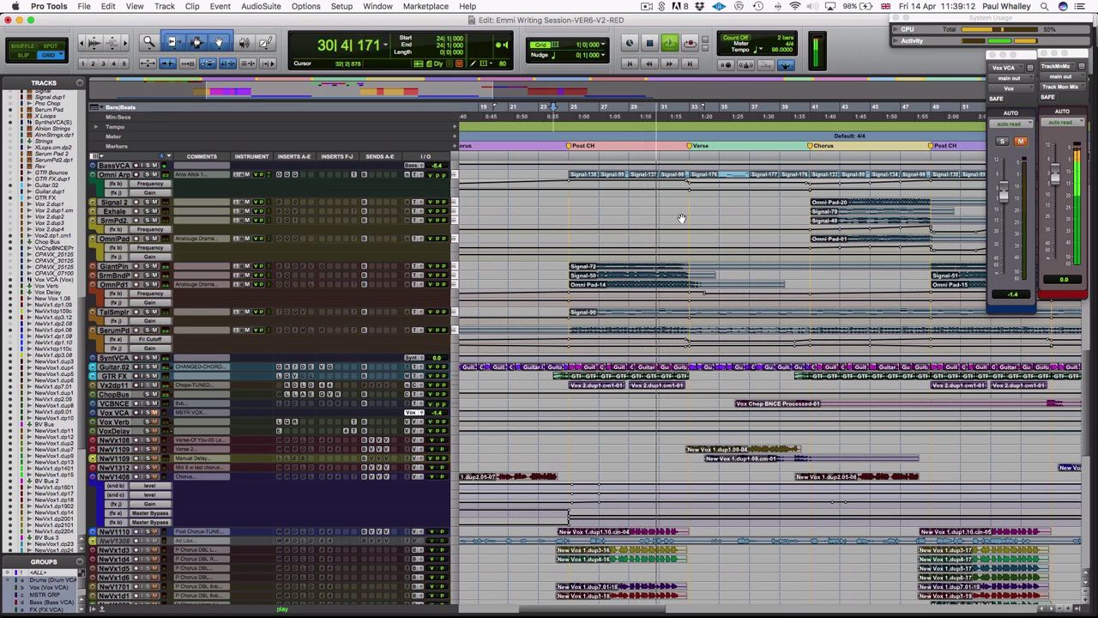
- Stop playback and enlarge the Vox 2.dup1.cm1 and Chop Bus tracks
scroll(680, 218, "up", 3)
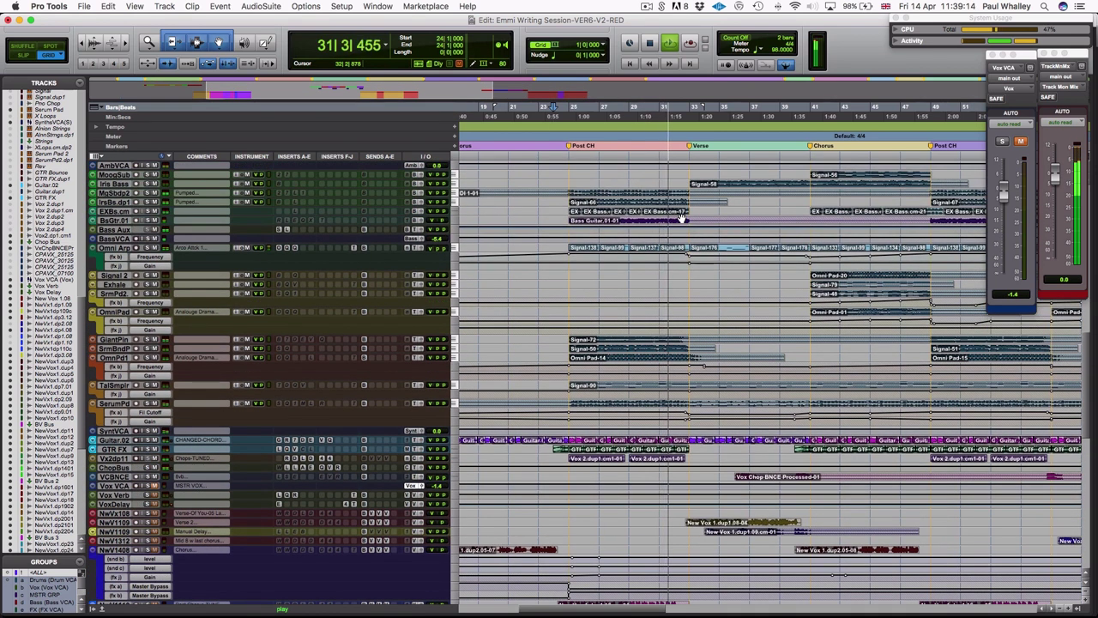
scroll(681, 217, "up", 1)
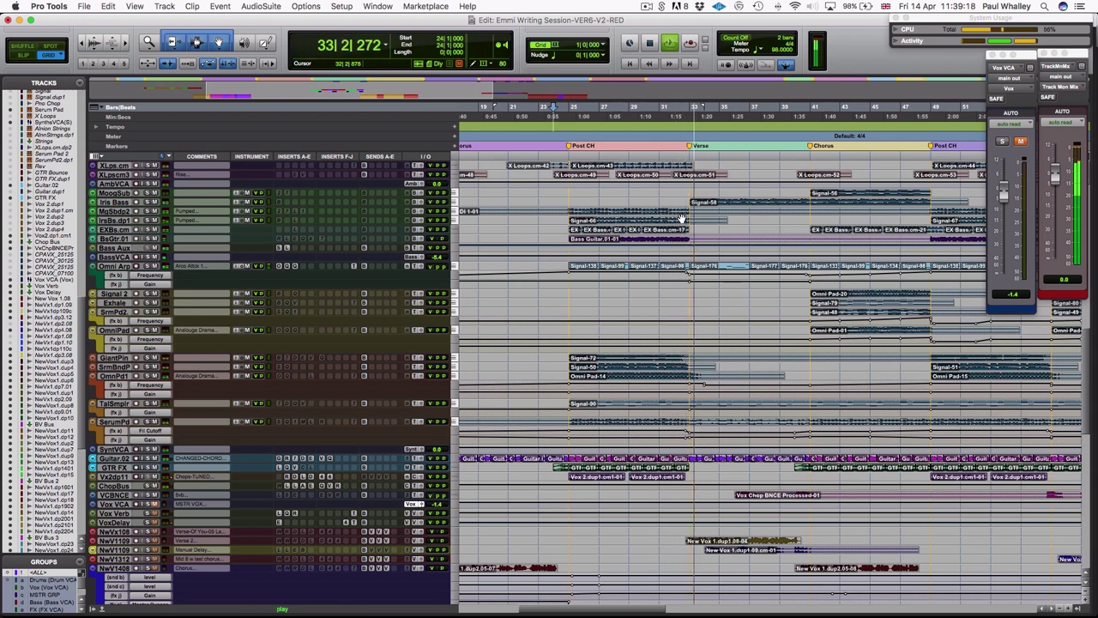
key("space")
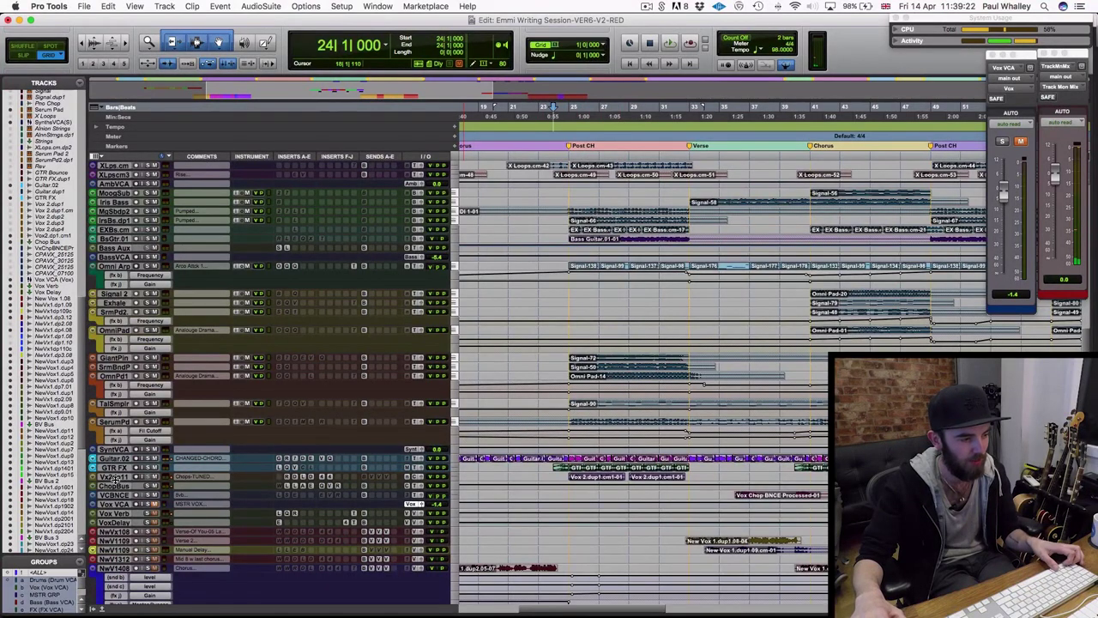
left_click_drag(111, 482, 113, 588)
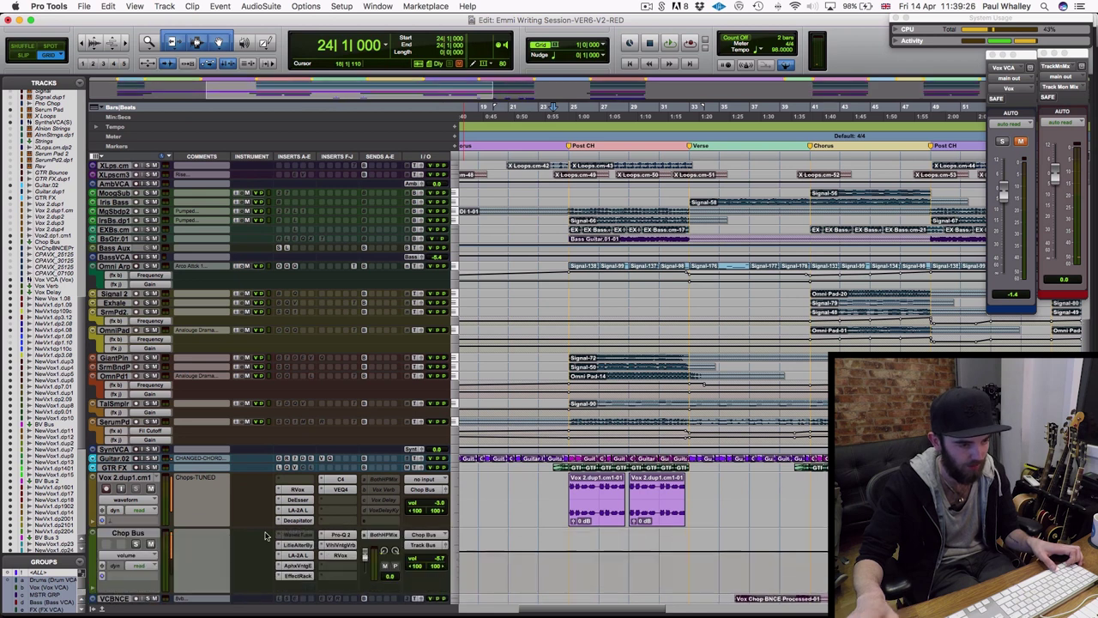
- Solo the Chop Bus and audition the vocal chops in the Post CH section from bar 25
scroll(510, 445, "down", 2)
scroll(495, 440, "up", 4)
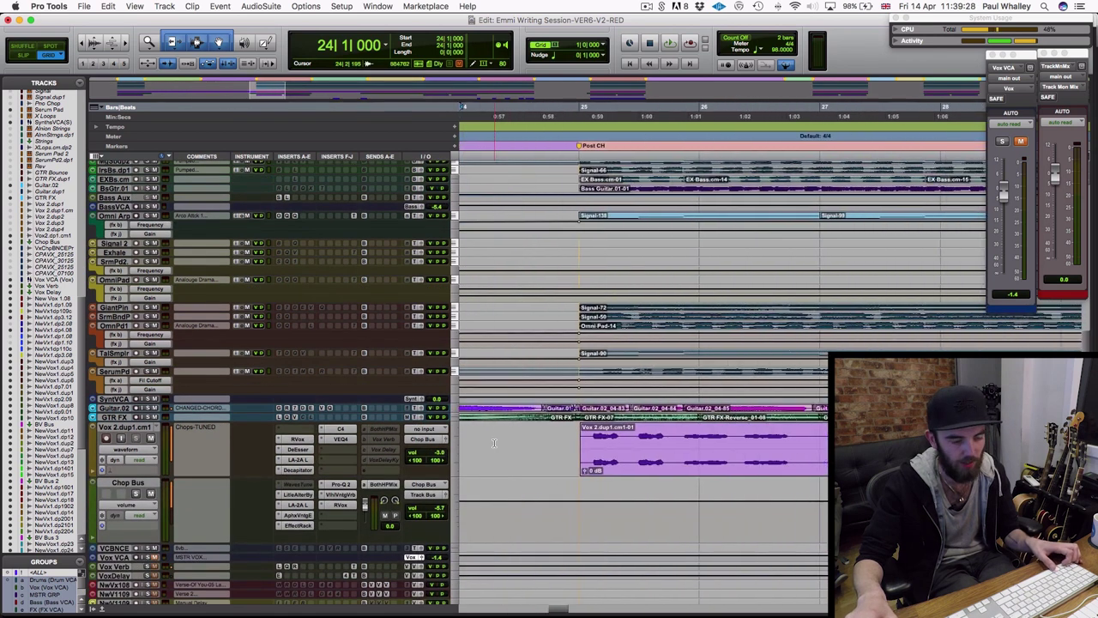
scroll(498, 442, "right", 3)
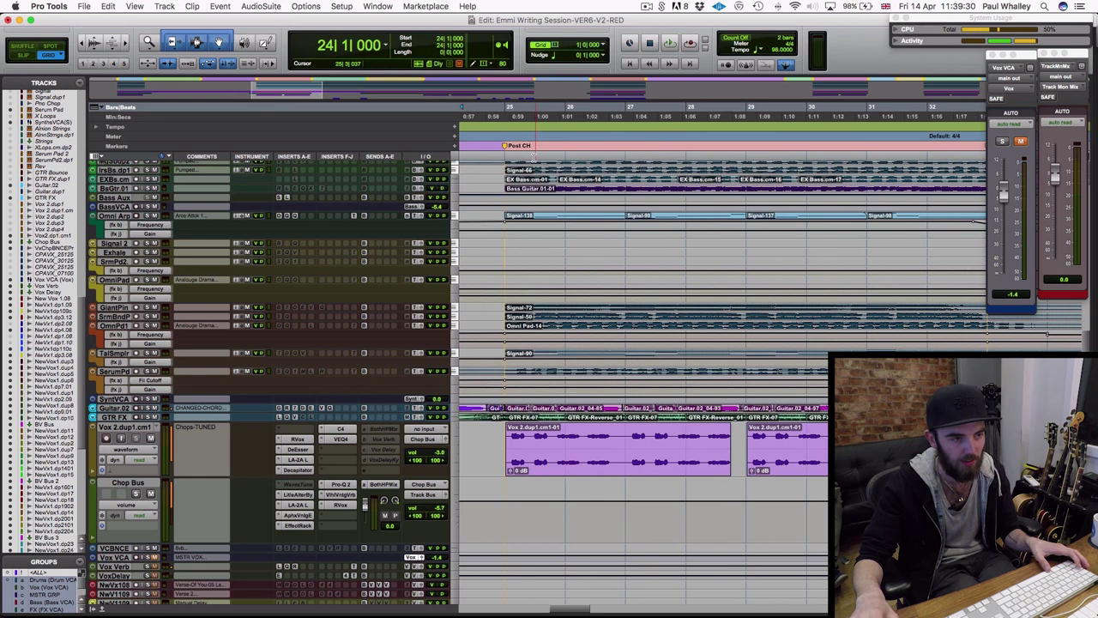
left_click(506, 137)
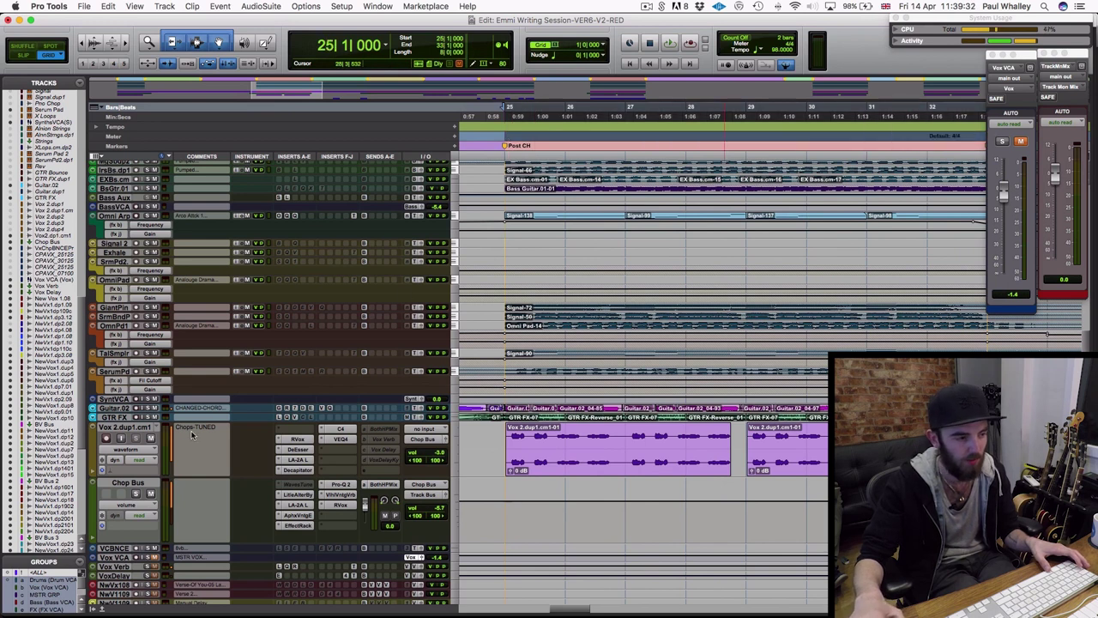
left_click(140, 484)
scroll(543, 227, "right", 1)
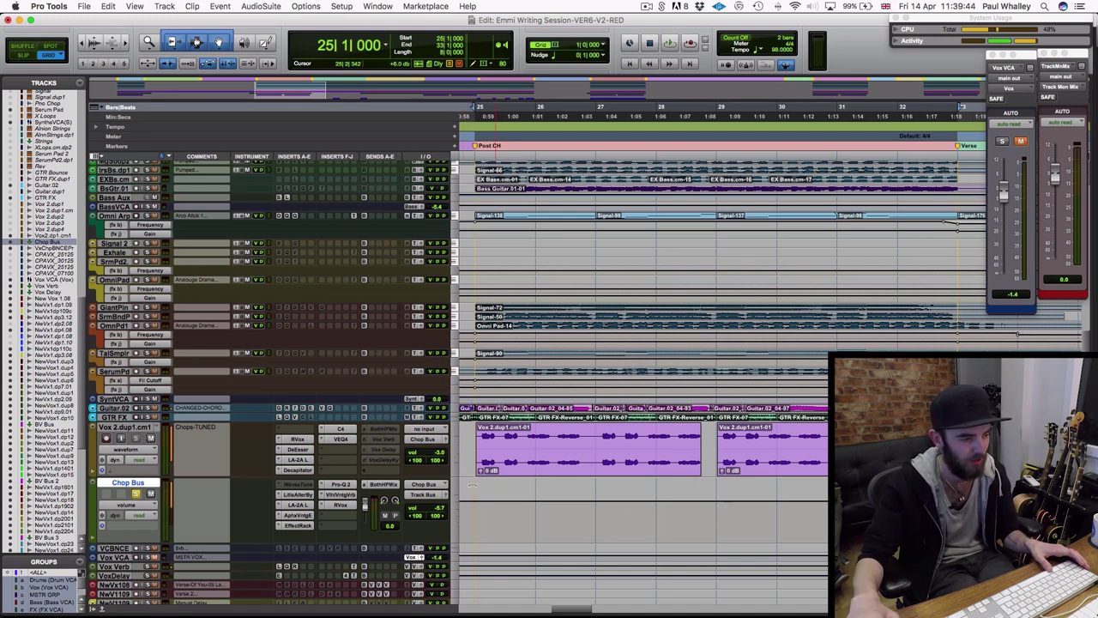
key("space")
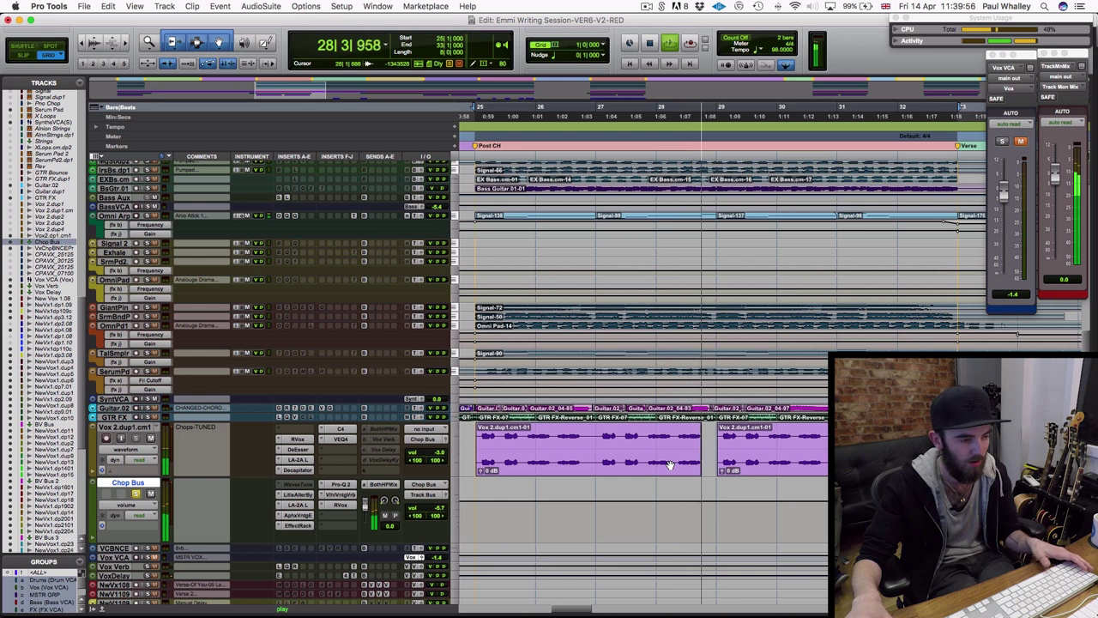
key("space")
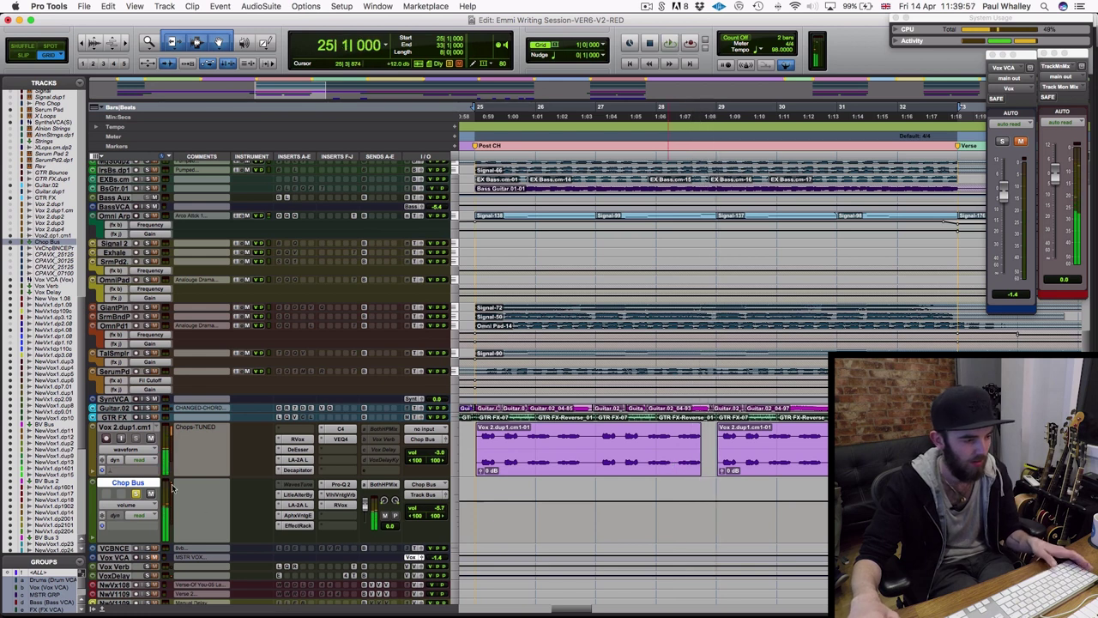
- Bypass the Chop Bus inserts and audition the vocal chops from bar 25 without their bus processing
left_click(298, 498)
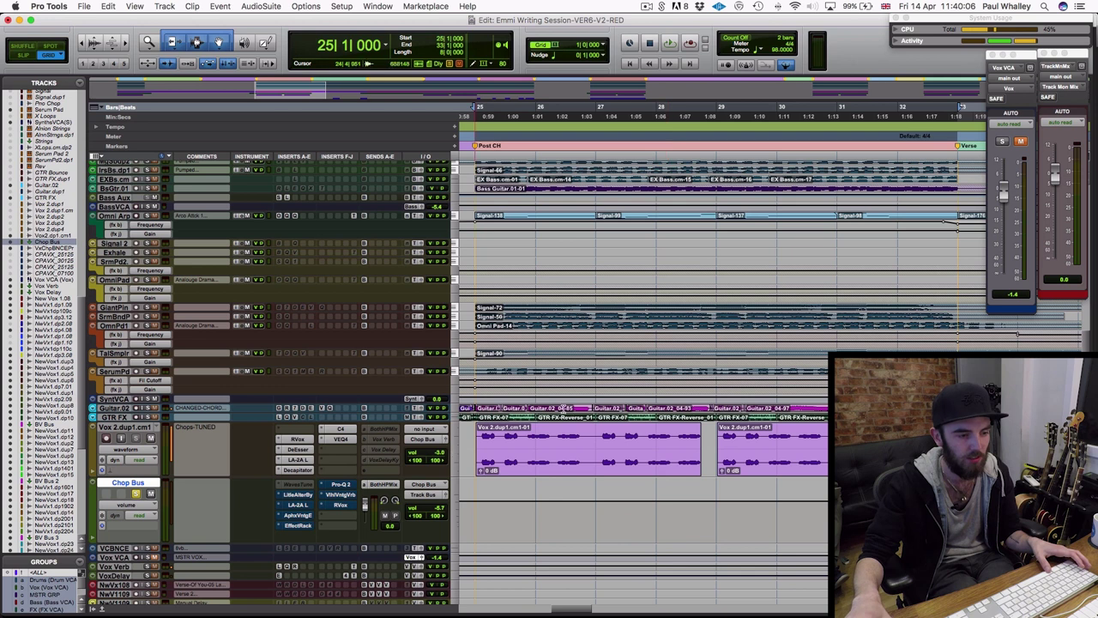
scroll(561, 408, "left", 3)
scroll(593, 401, "right", 2)
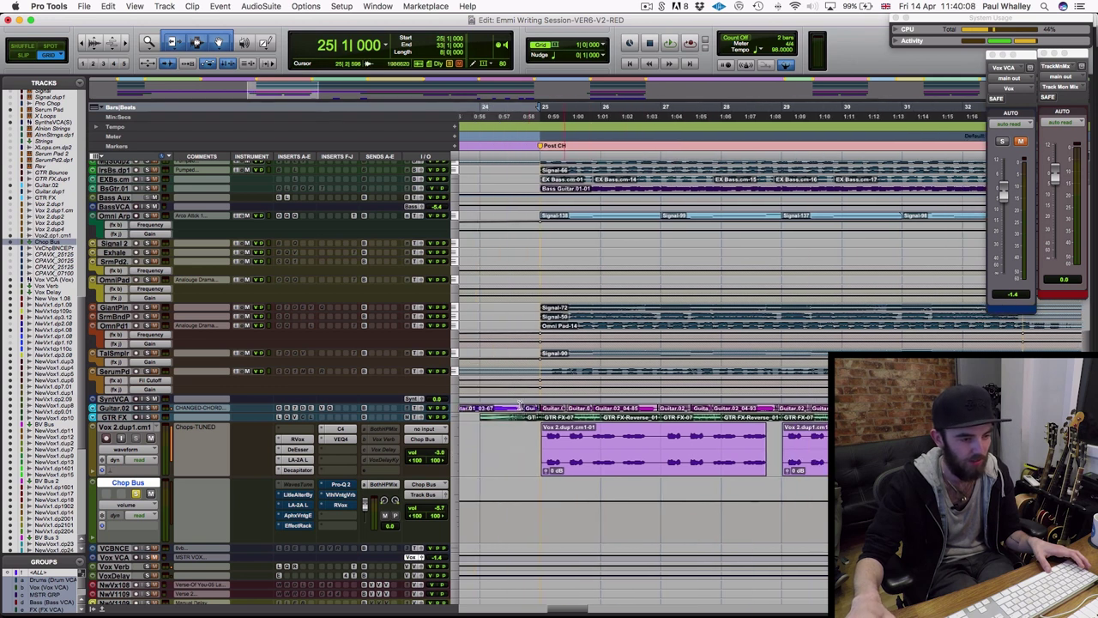
scroll(599, 464, "right", 3)
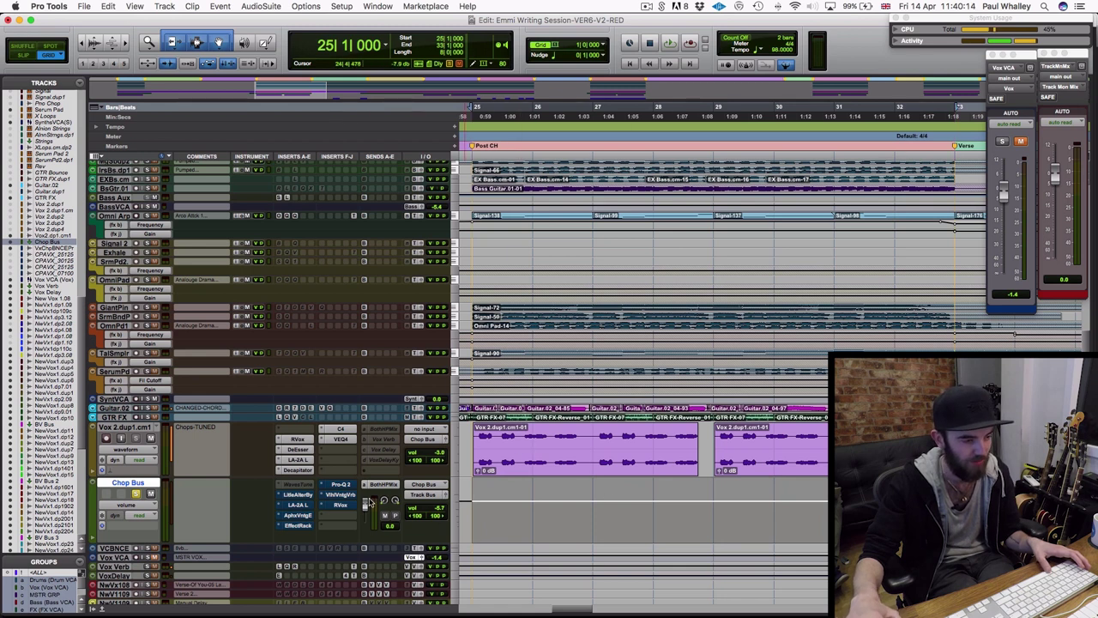
key("space")
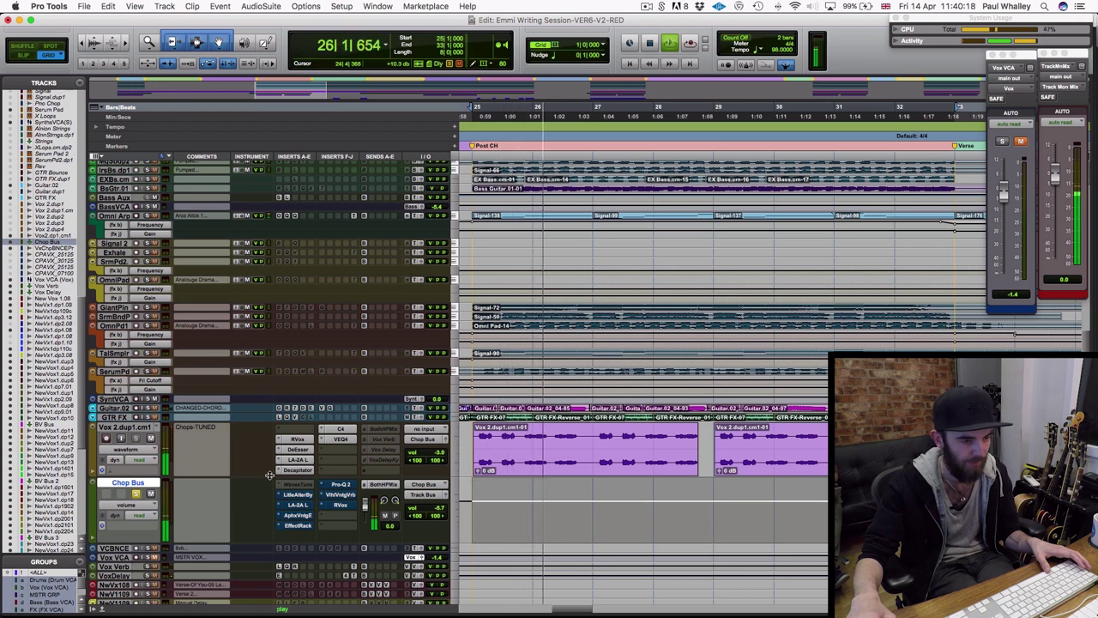
key("space")
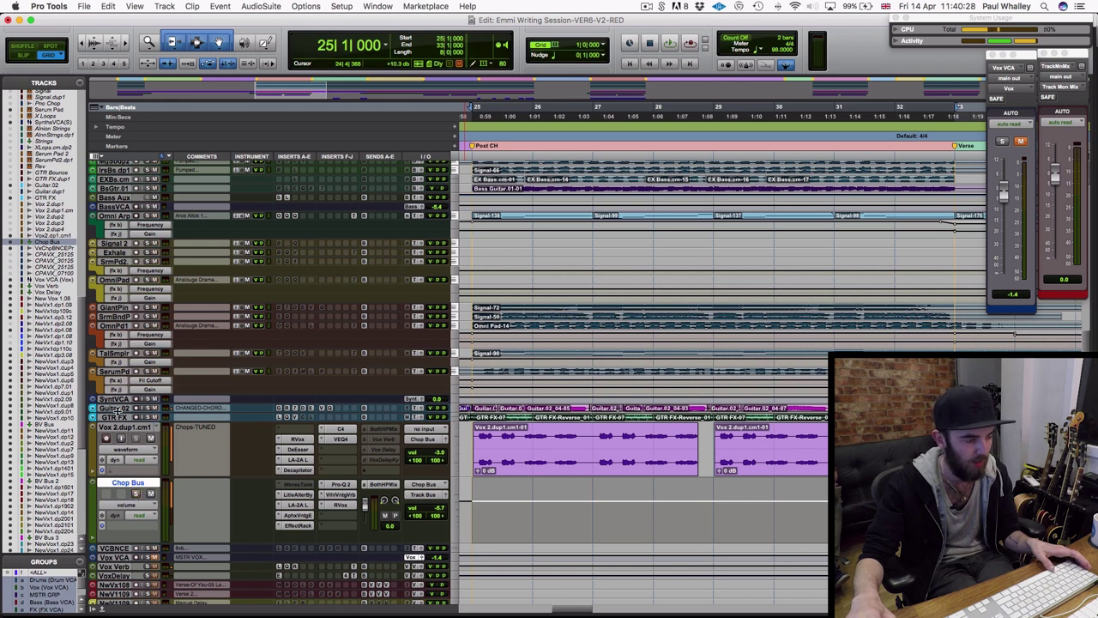
- Enlarge the Guitar.02 track and solo it for the Post CH section
left_click_drag(112, 414, 111, 470)
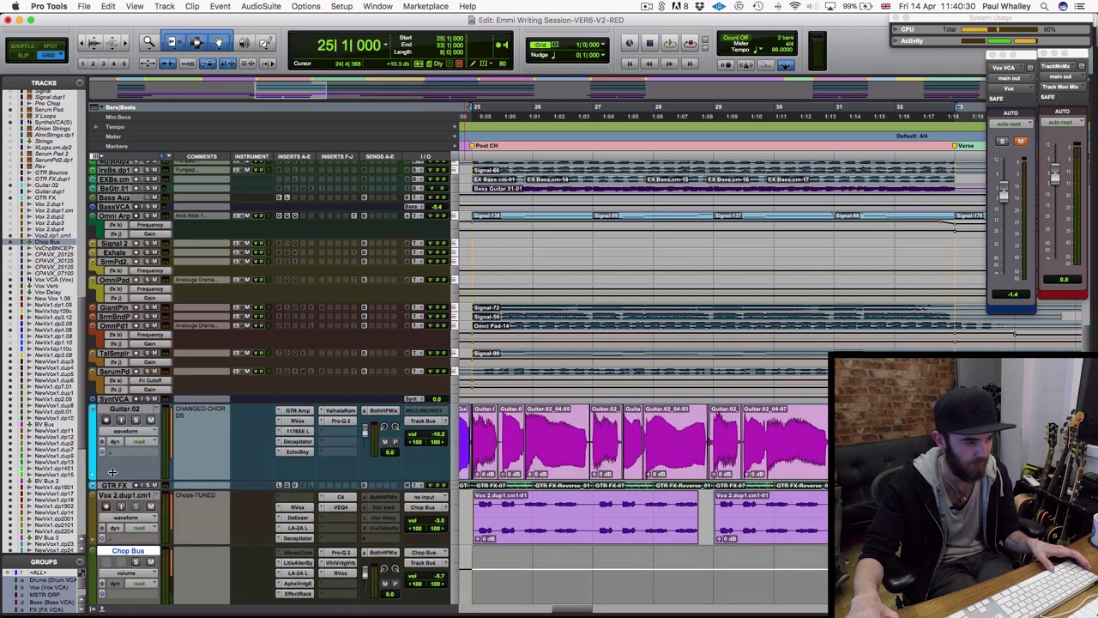
scroll(566, 397, "left", 2)
scroll(575, 397, "right", 2)
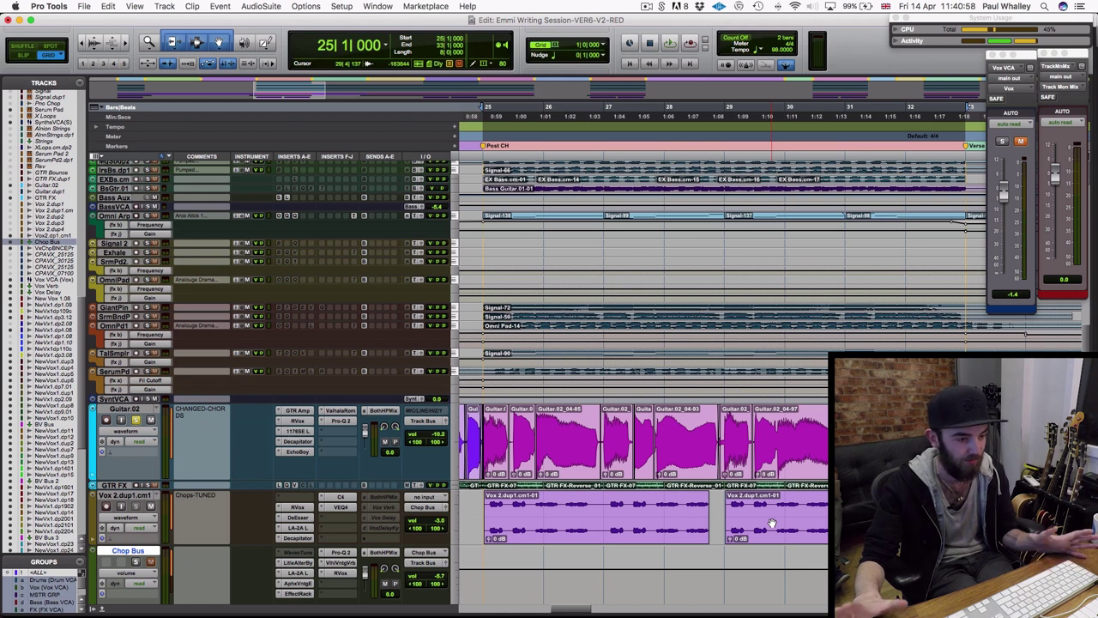
- Play the soloed Guitar.02 clips from bar 25, stop playback and take the track out of solo
scroll(688, 460, "right", 2)
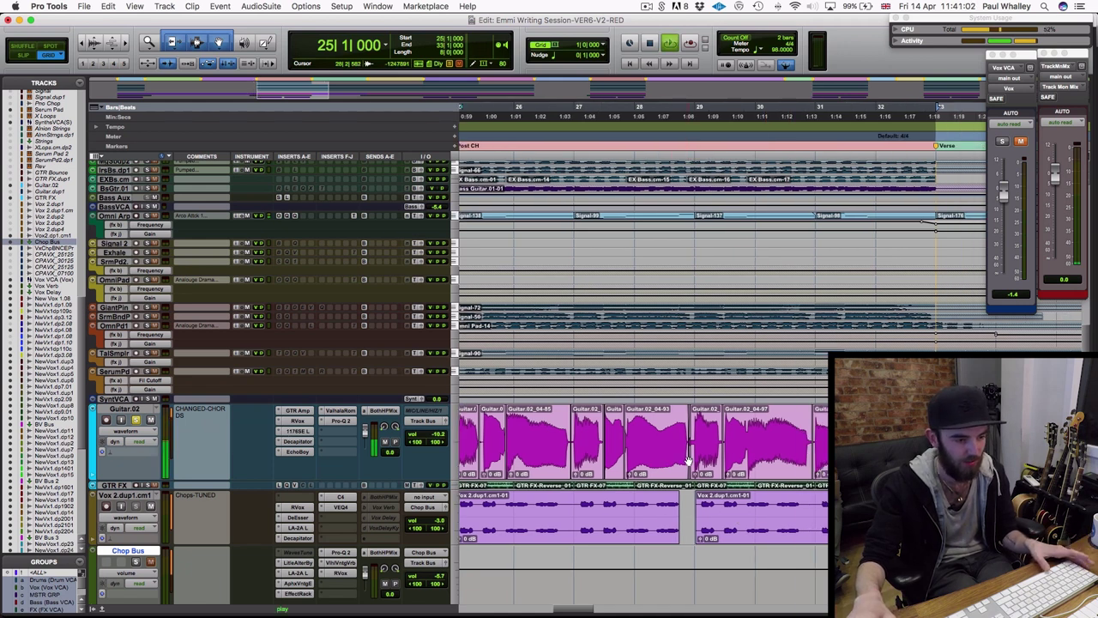
key("space")
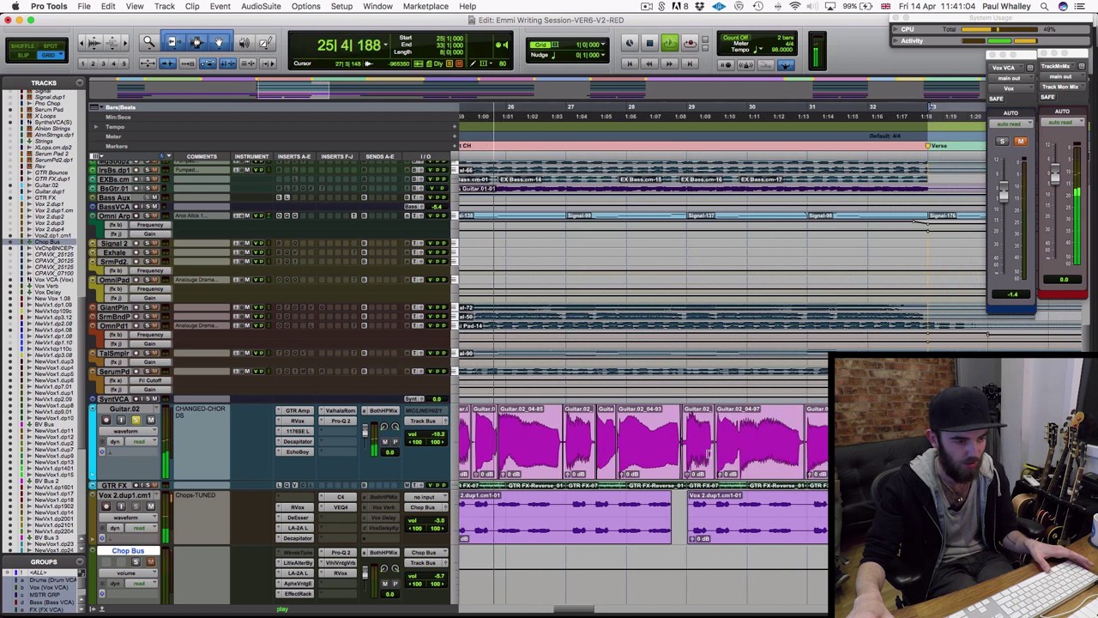
scroll(706, 453, "left", 2)
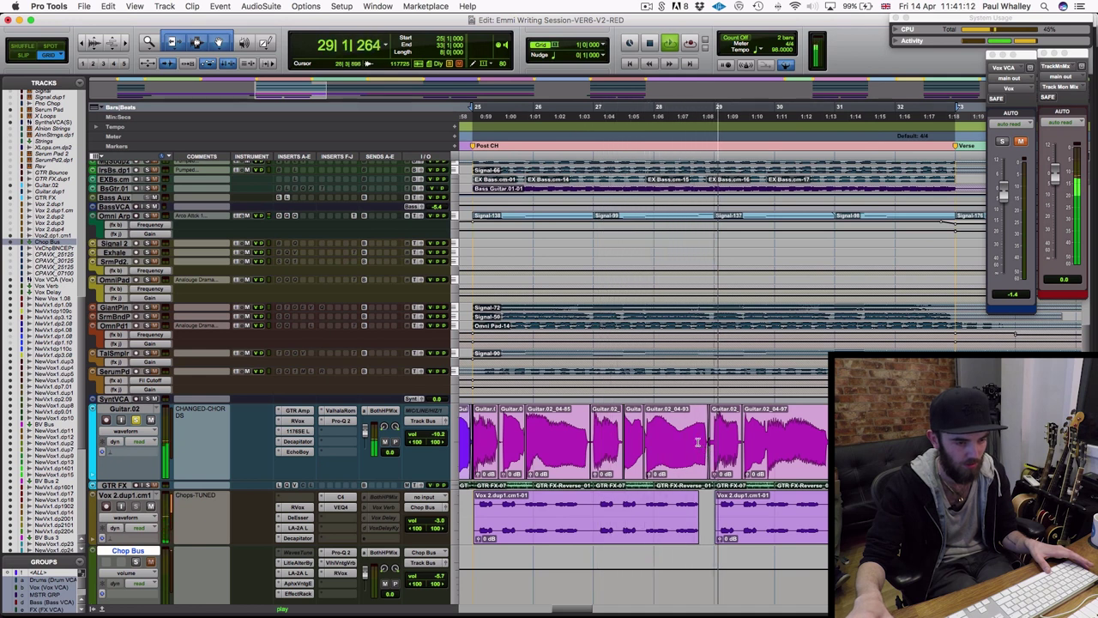
key("space")
key("KP_1")
key("KP_1")
key("KP_1")
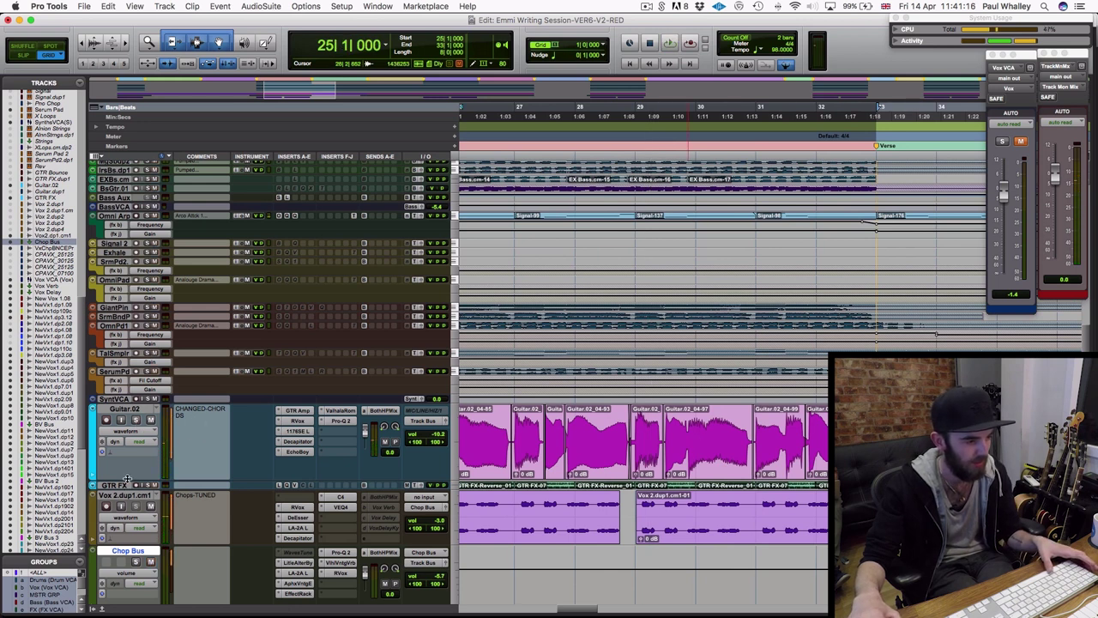
- Enlarge and solo the Omni Arp track, and set the playback start to bar 24
scroll(126, 392, "up", 3)
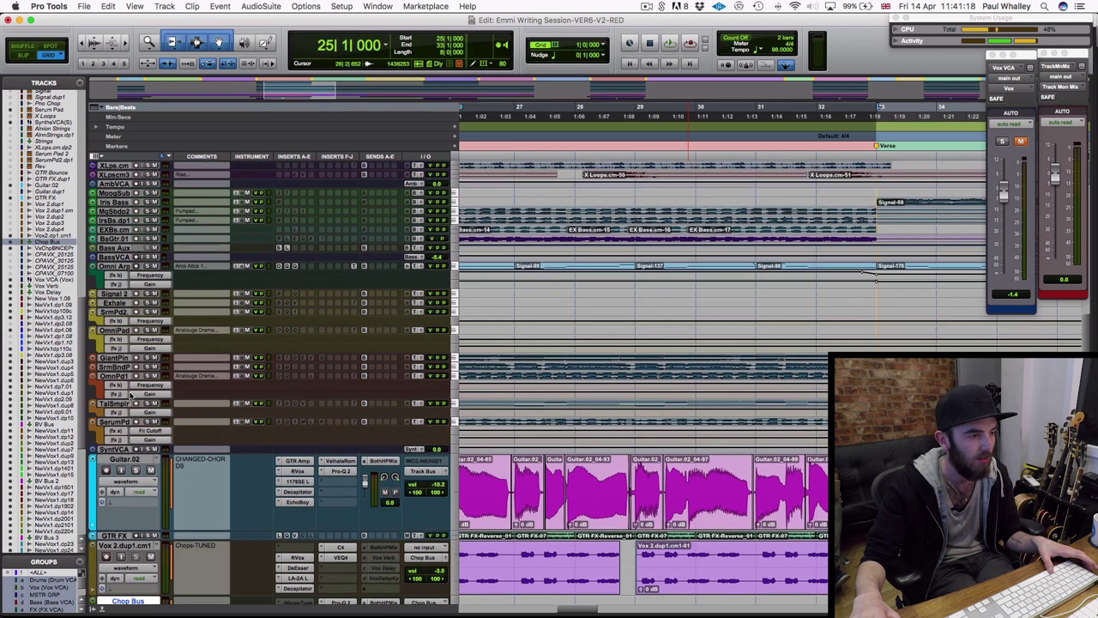
left_click_drag(116, 277, 112, 347)
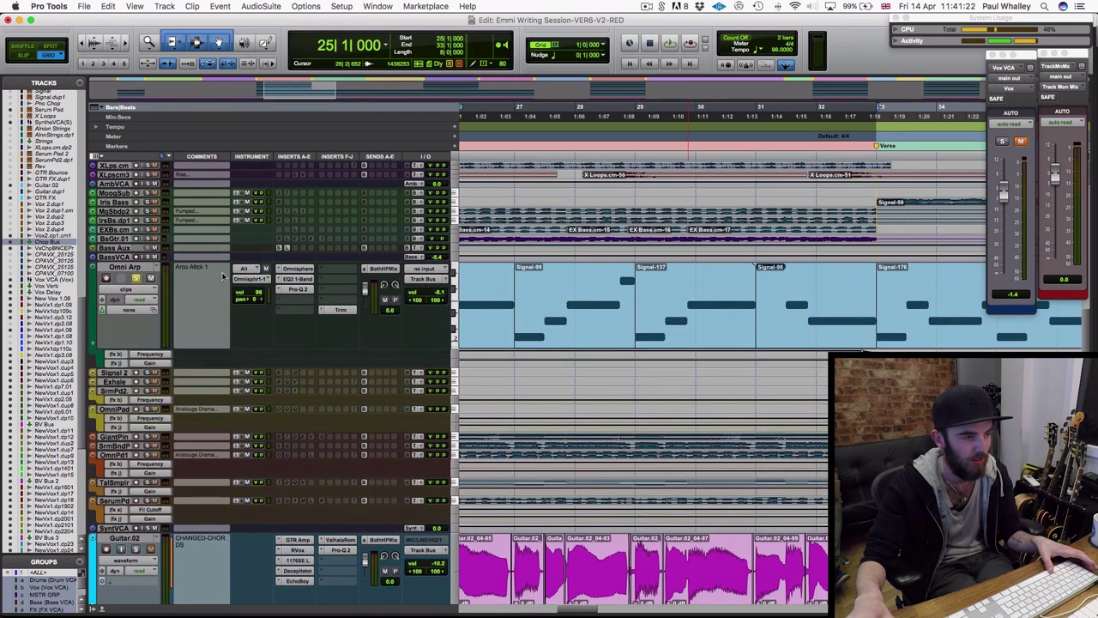
scroll(592, 285, "left", 5)
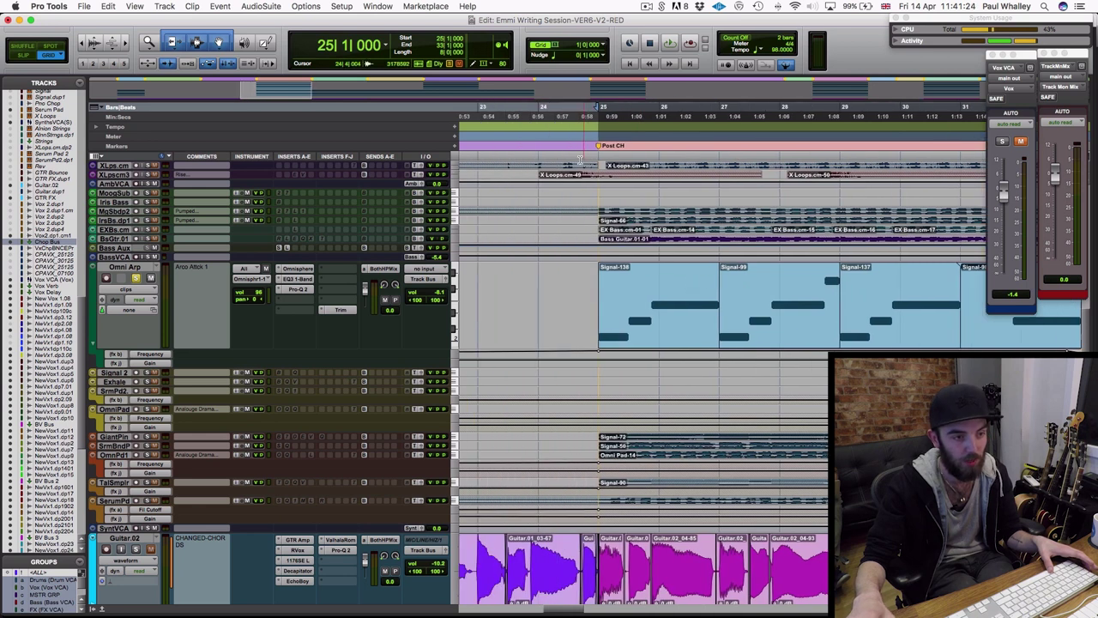
left_click(542, 130)
scroll(645, 249, "right", 2)
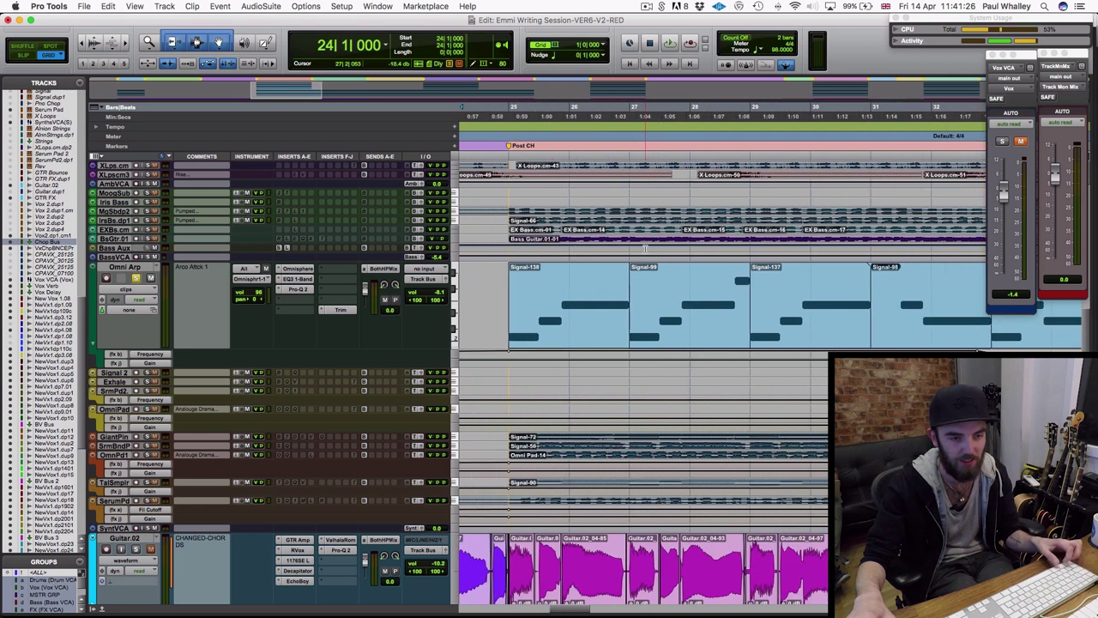
scroll(536, 163, "left", 1)
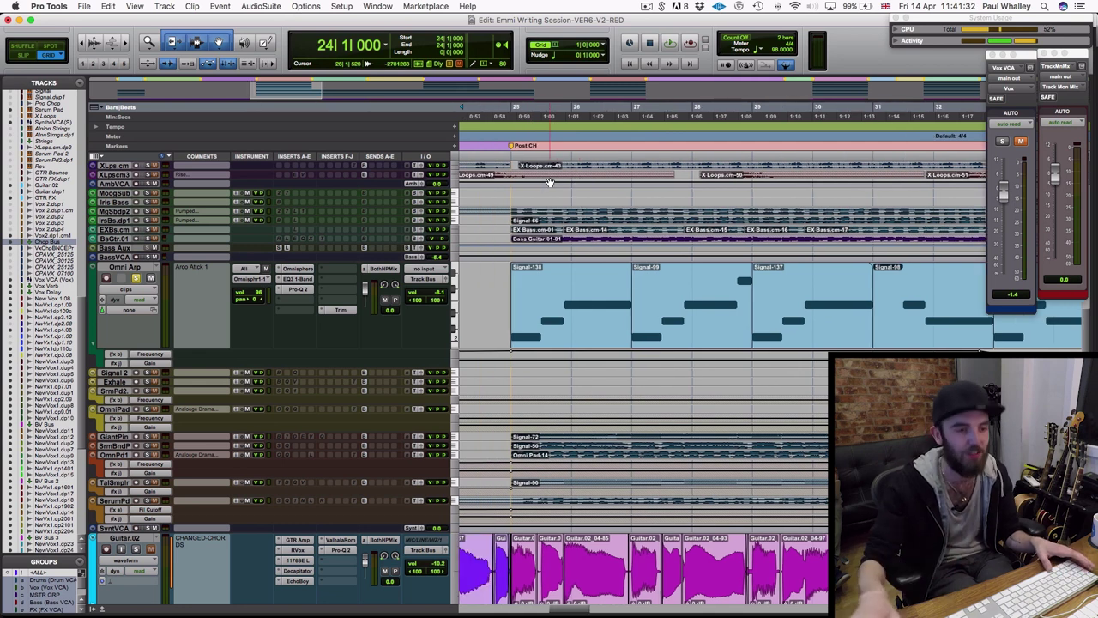
- Select the four Omni Arp clips spanning the Post CH section from bar 25 to bar 33
scroll(551, 193, "left", 5)
scroll(553, 197, "right", 3)
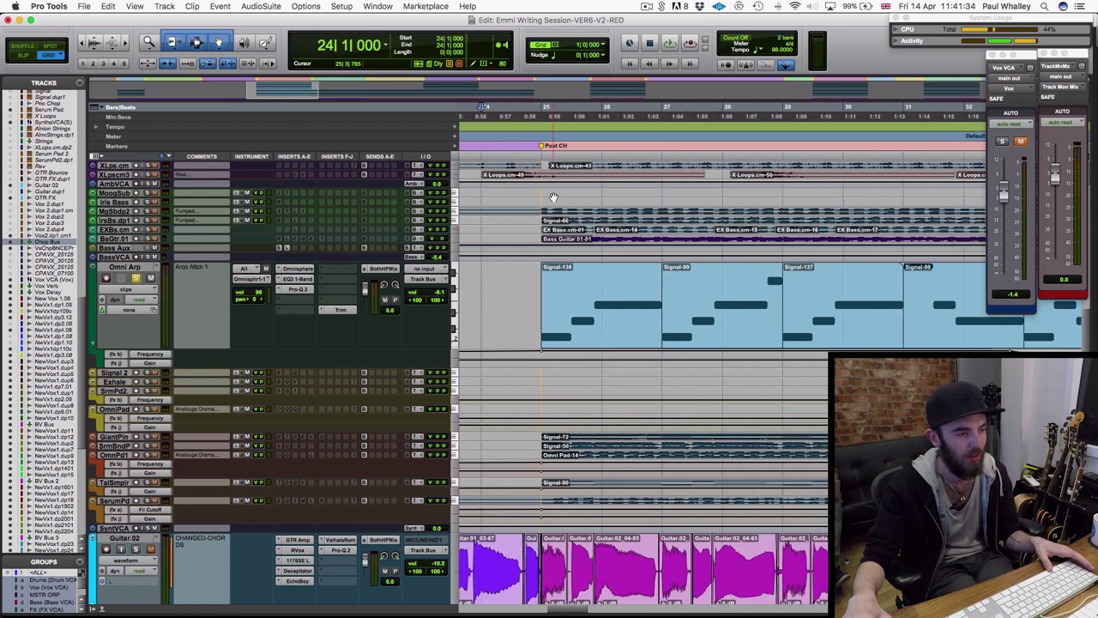
scroll(553, 199, "right", 3)
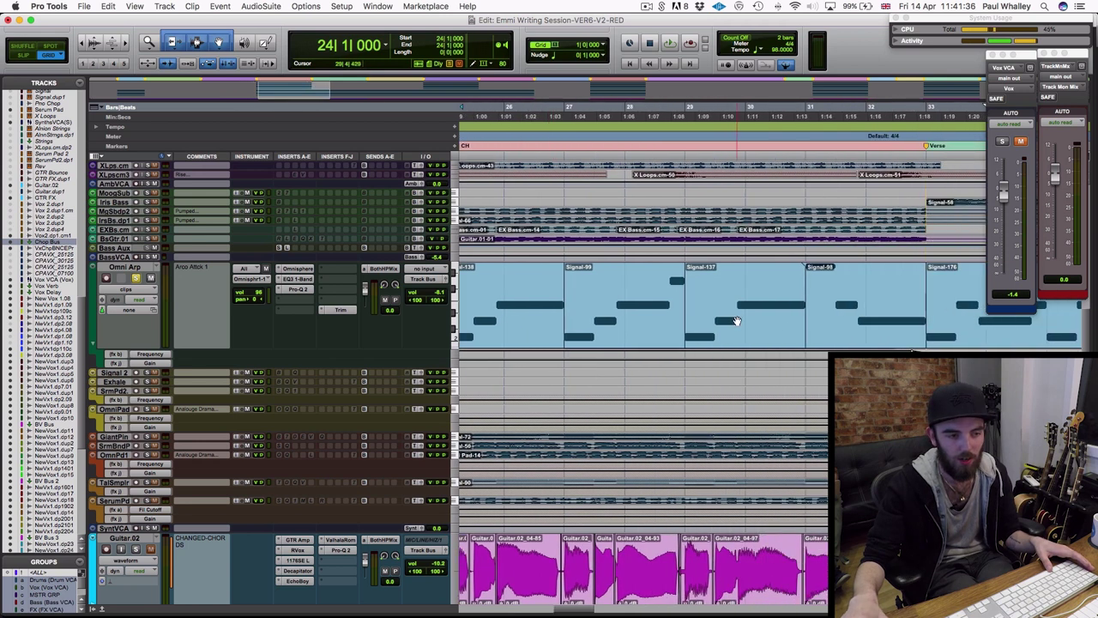
scroll(612, 312, "left", 3)
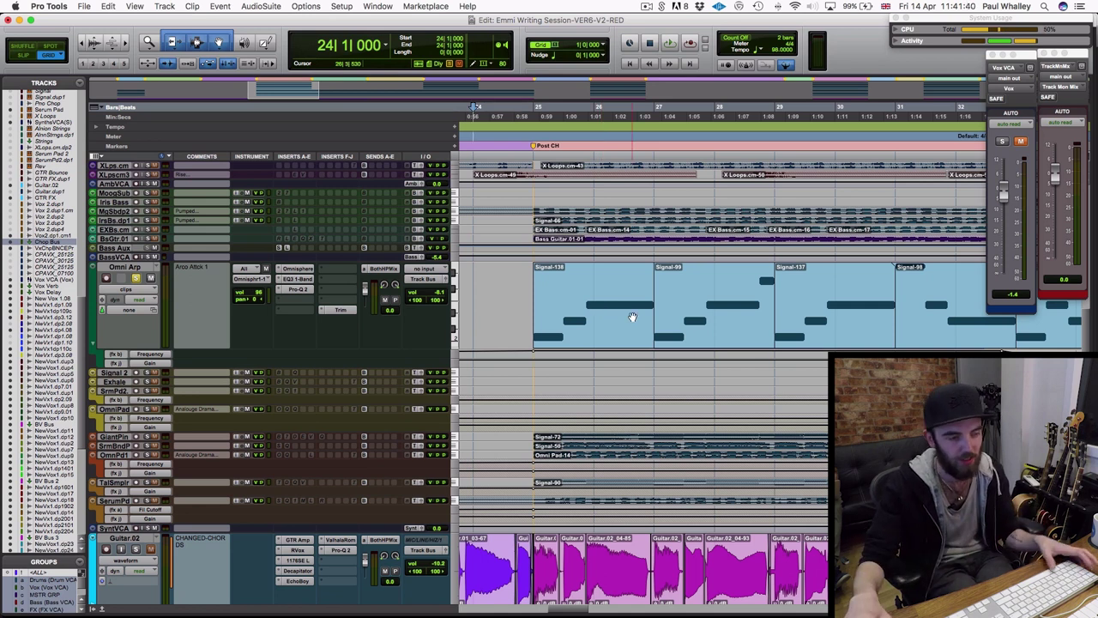
left_click(632, 317)
scroll(632, 316, "right", 2)
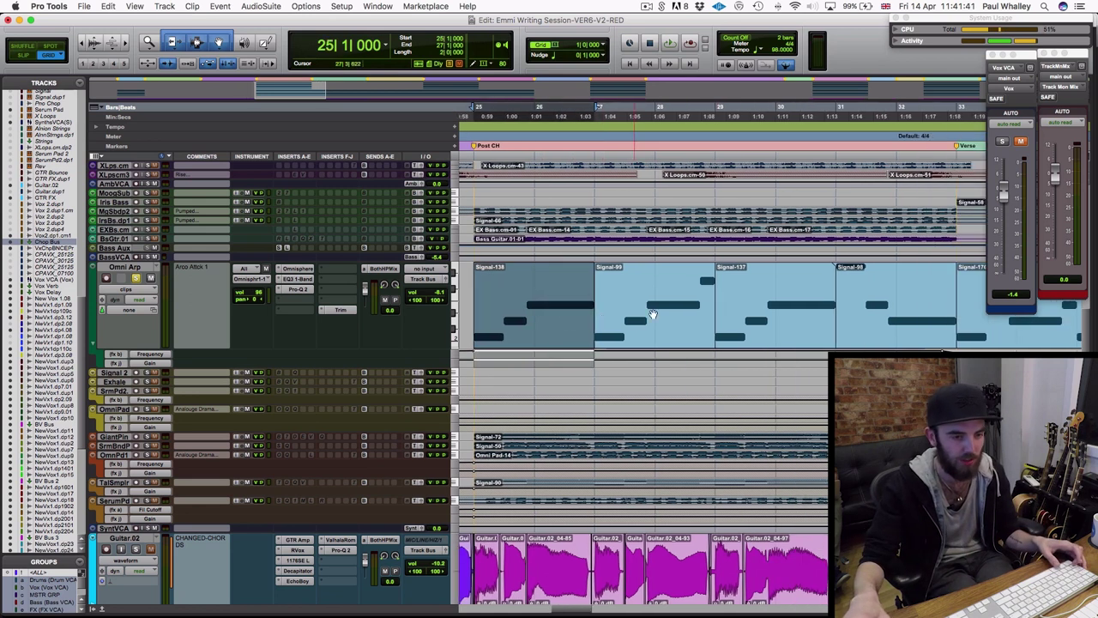
left_click(902, 339, "shift")
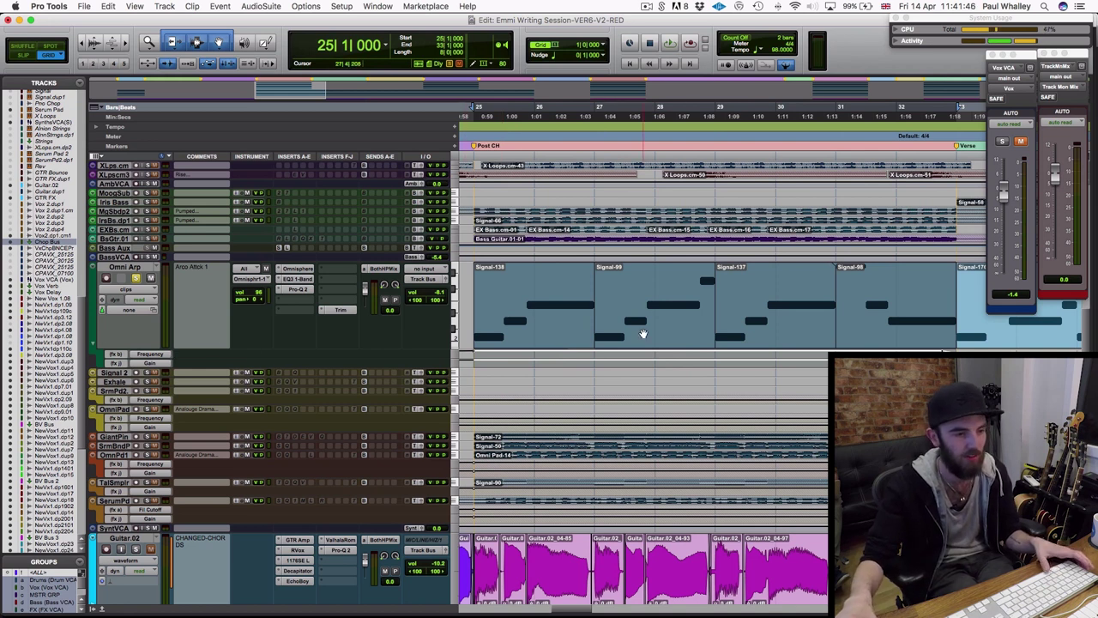
- Audition the selected Omni Arp clips in solo from bar 25 and stop playback
key("space")
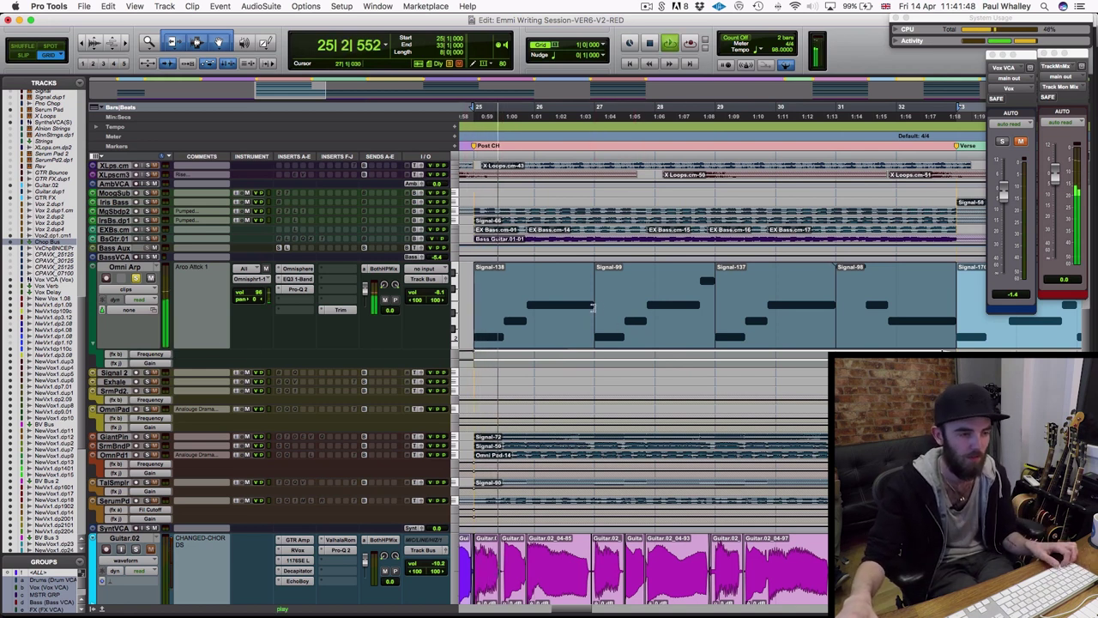
scroll(596, 309, "up", 1)
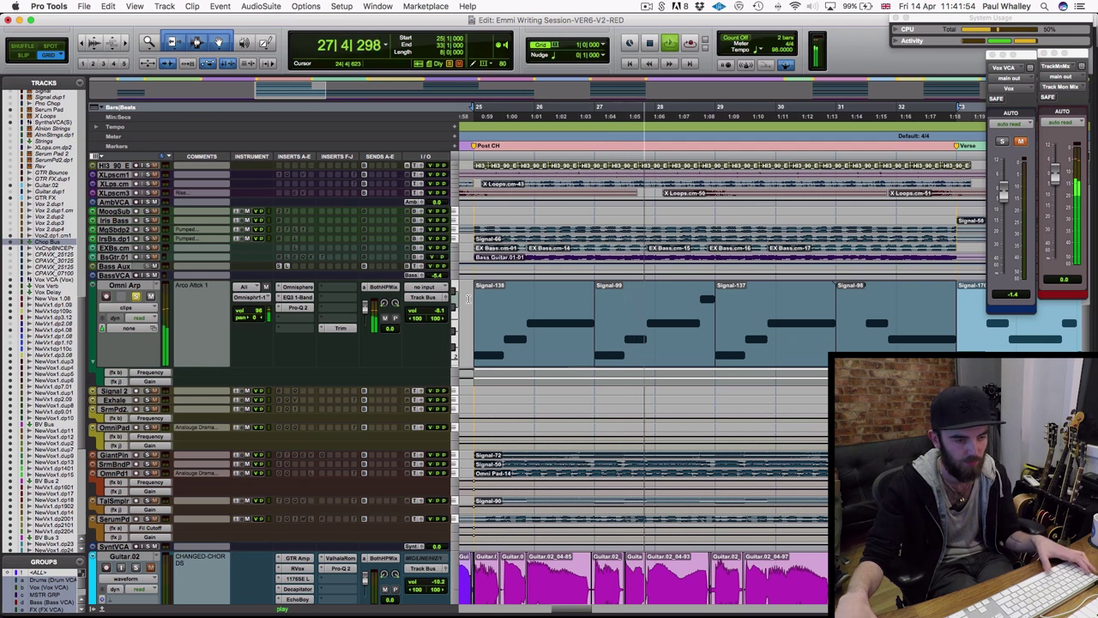
scroll(473, 297, "up", 2)
scroll(475, 302, "down", 1)
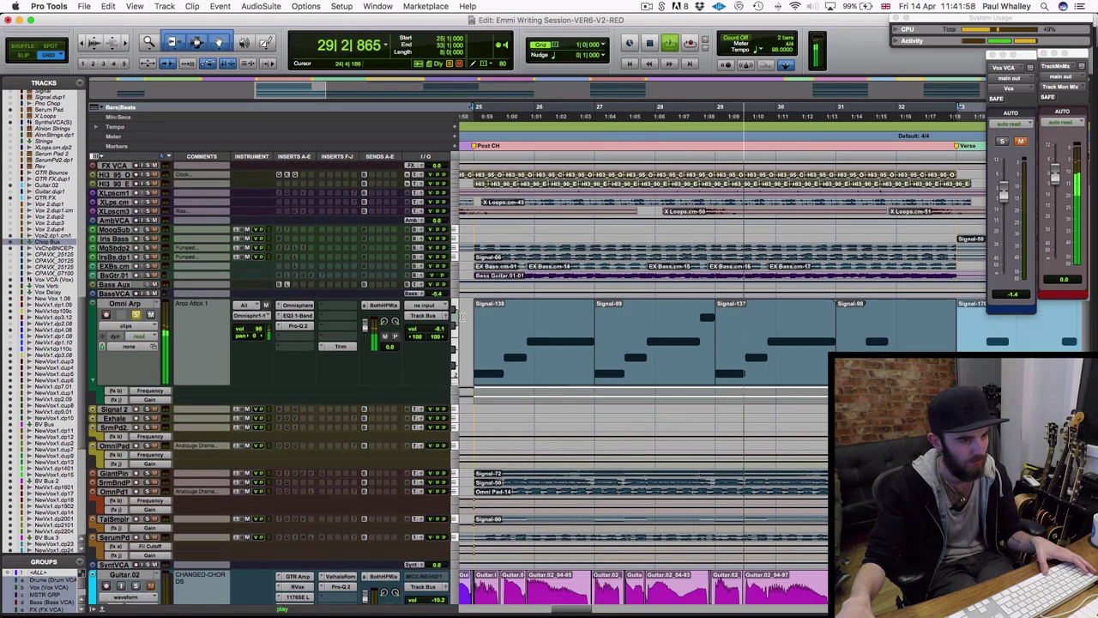
key("space")
scroll(481, 317, "up", 1)
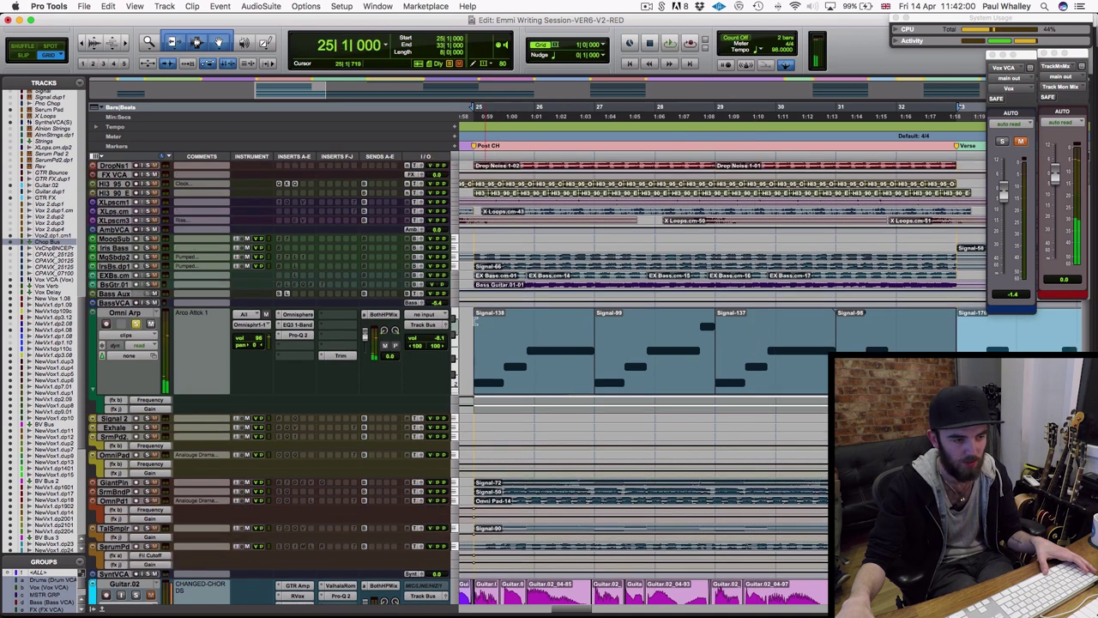
- Open the Omnisphere instrument on the Omni Arp track, show its loaded patch and move the plug-in window clear of the tracks
left_click(468, 334, "shift")
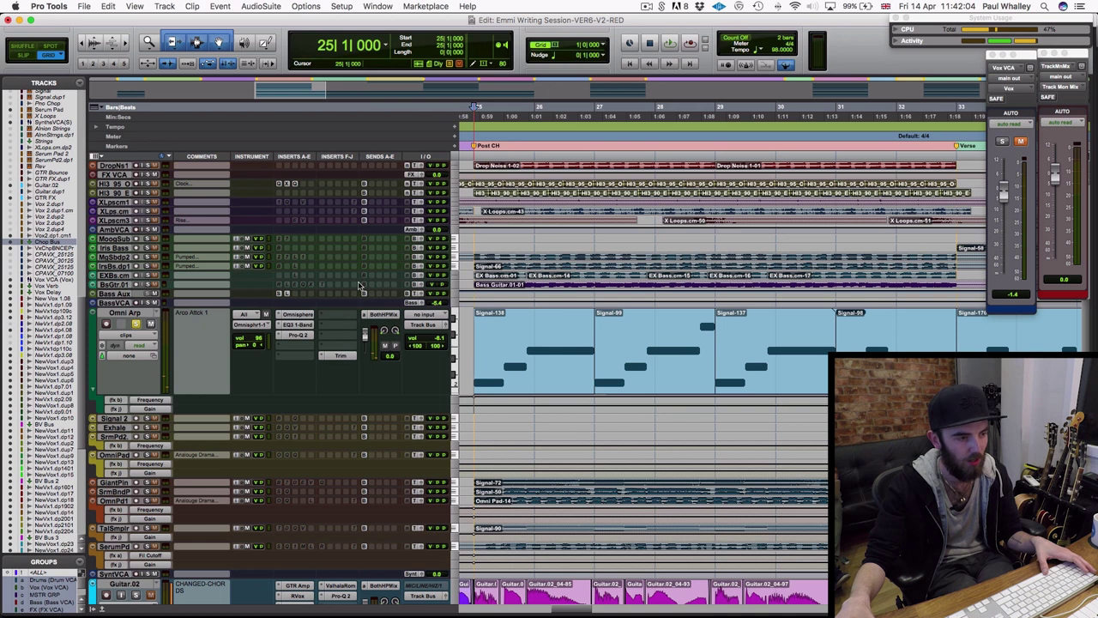
left_click(330, 283)
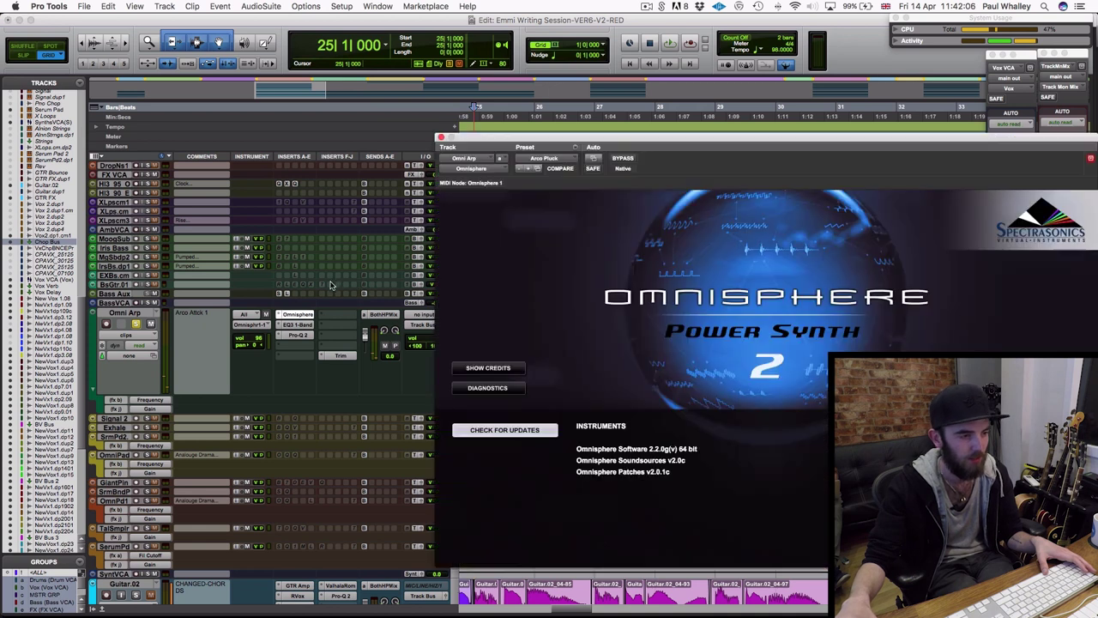
left_click(635, 214)
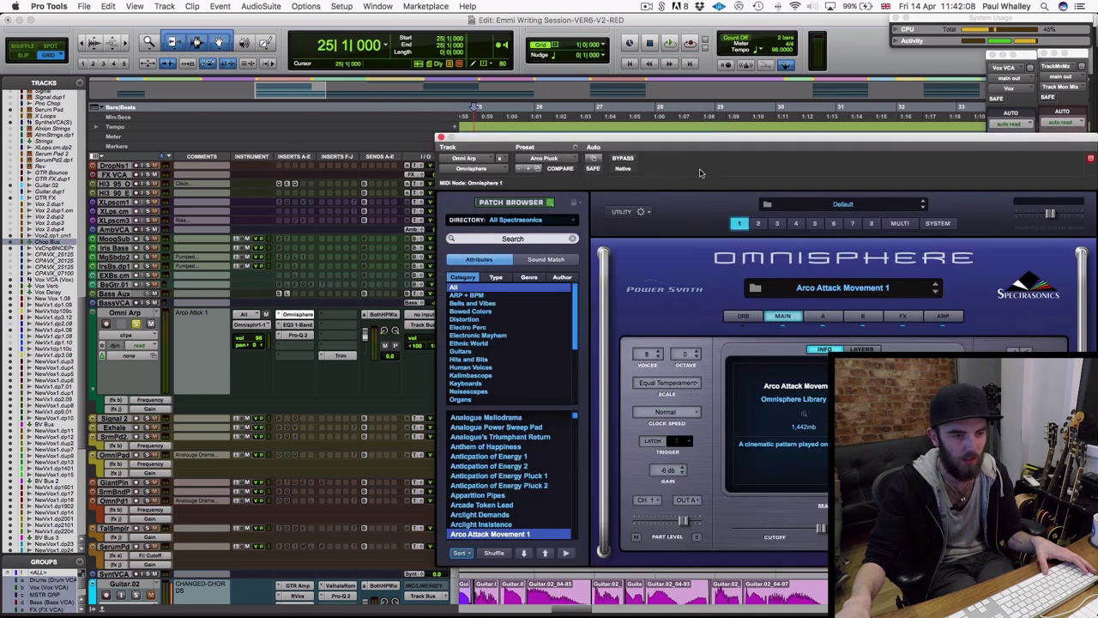
left_click_drag(695, 142, 515, 96)
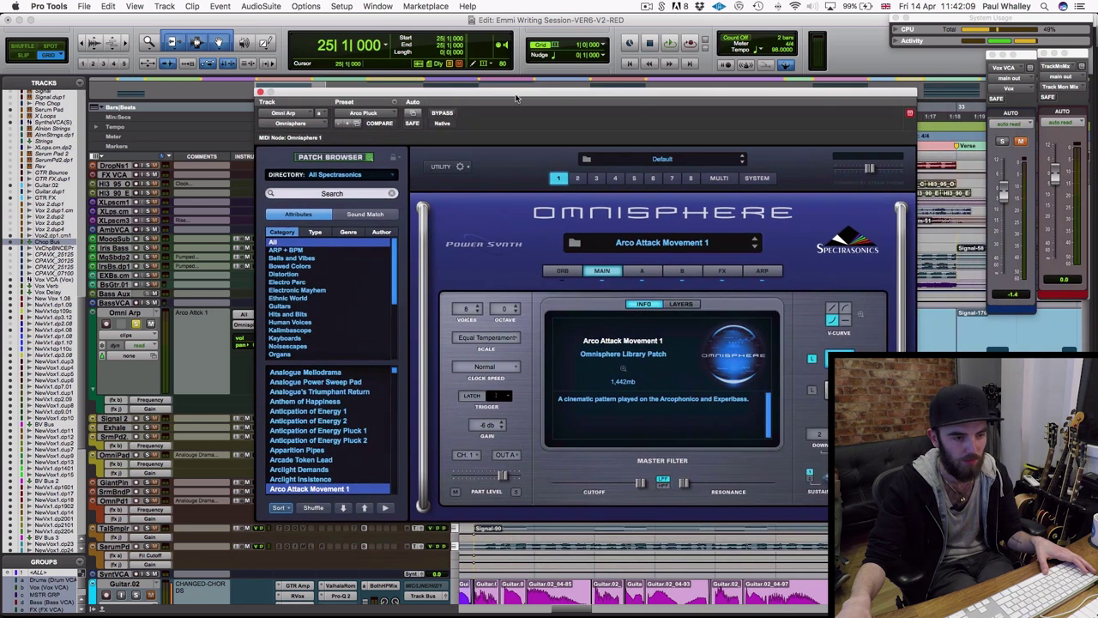
- Examine the layer A and arpeggiator settings of the Arco Attack Movement 1 patch, and close the plug-in
left_click(642, 271)
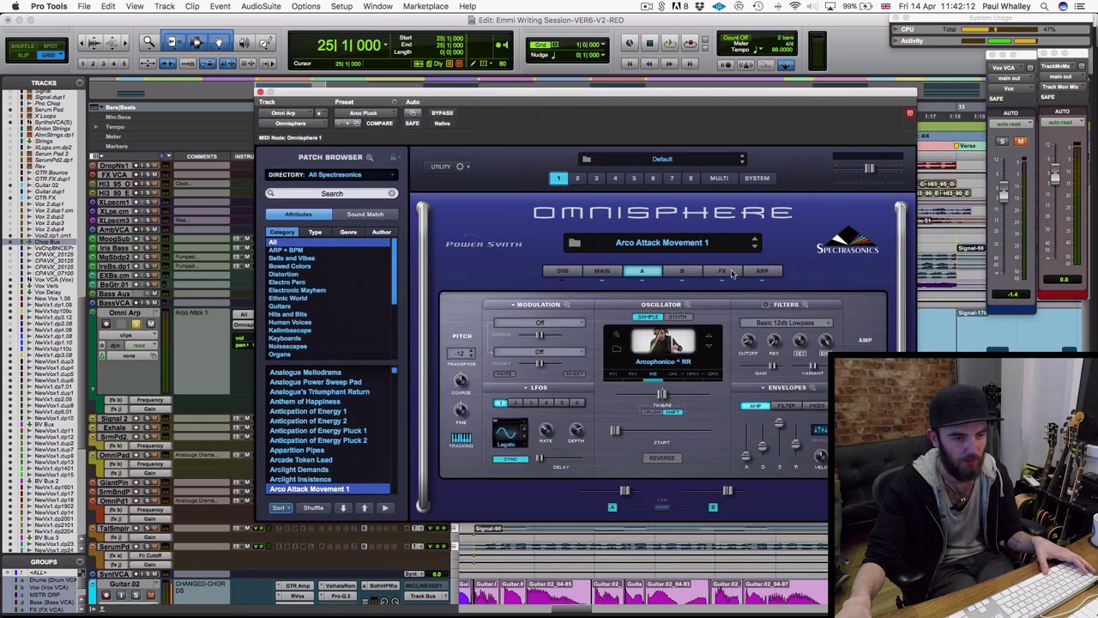
left_click(763, 271)
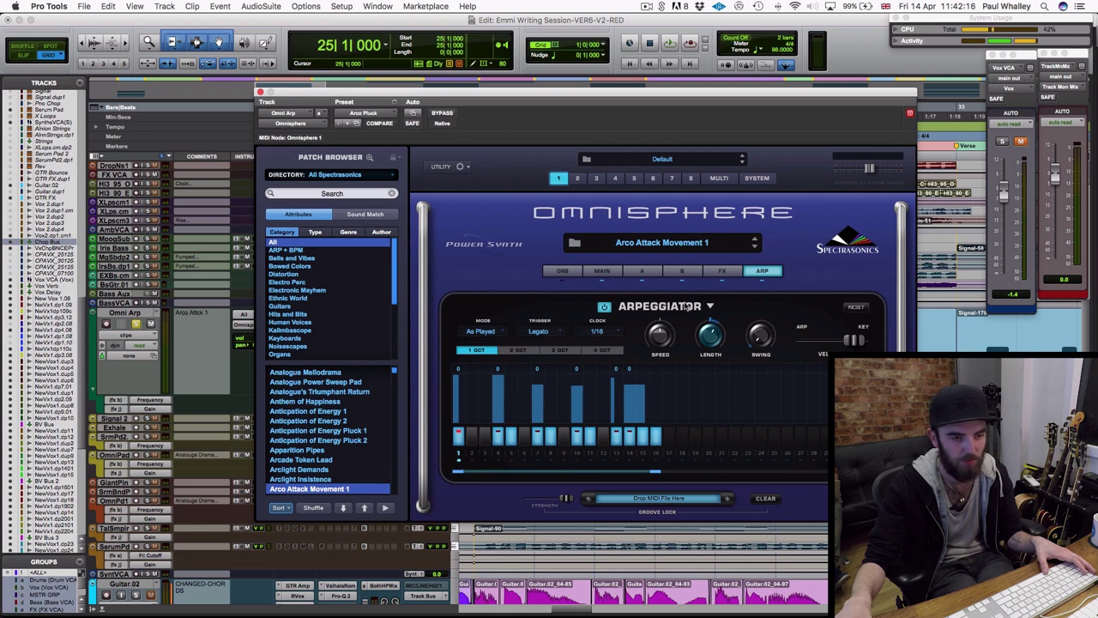
left_click(643, 271)
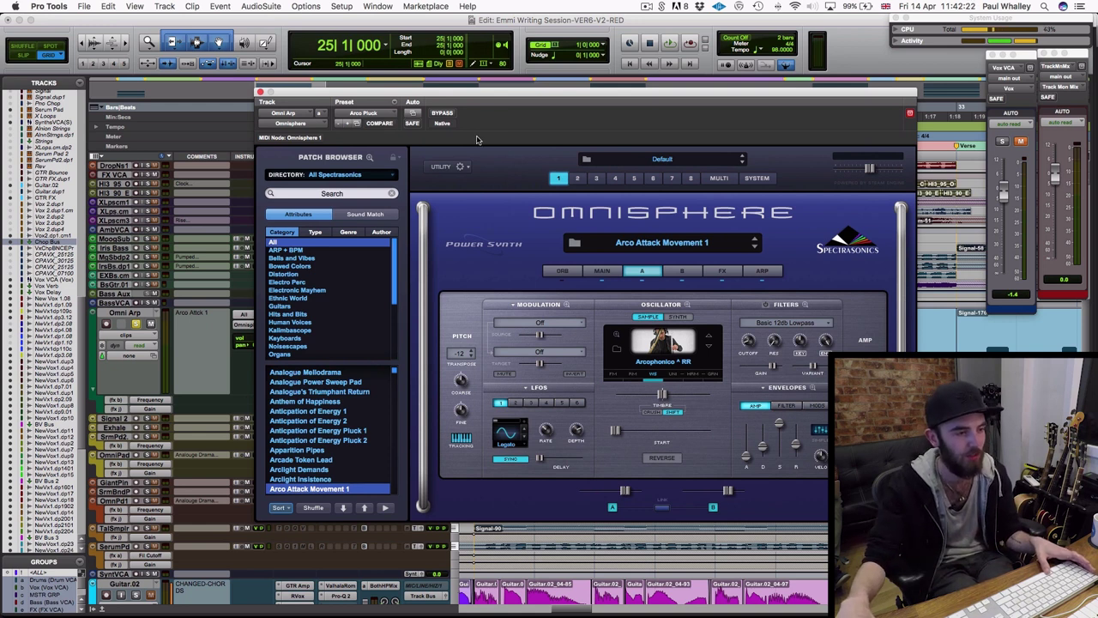
left_click(261, 92)
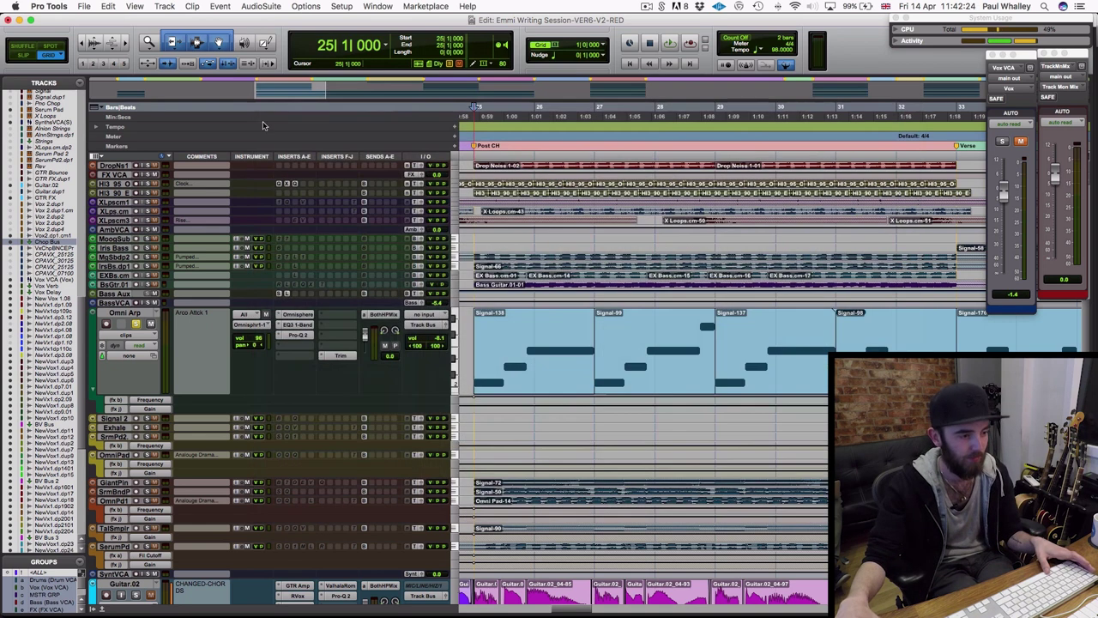
- Take the Omni Arp track out of solo and solo the drums through the DrmVCA track
scroll(136, 324, "up", 4)
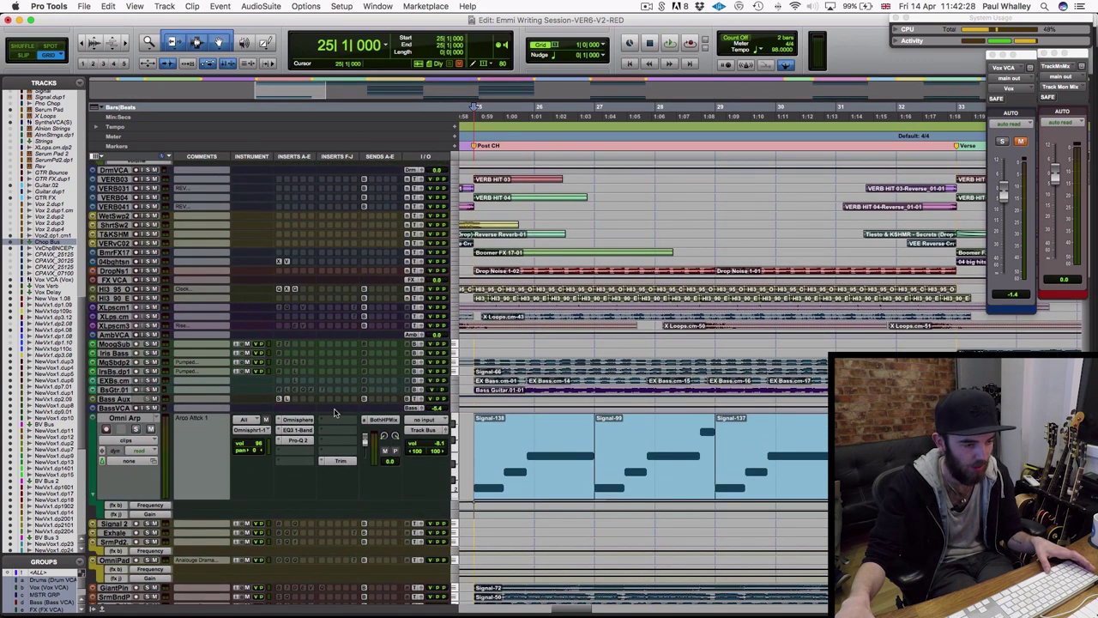
scroll(335, 413, "down", 3)
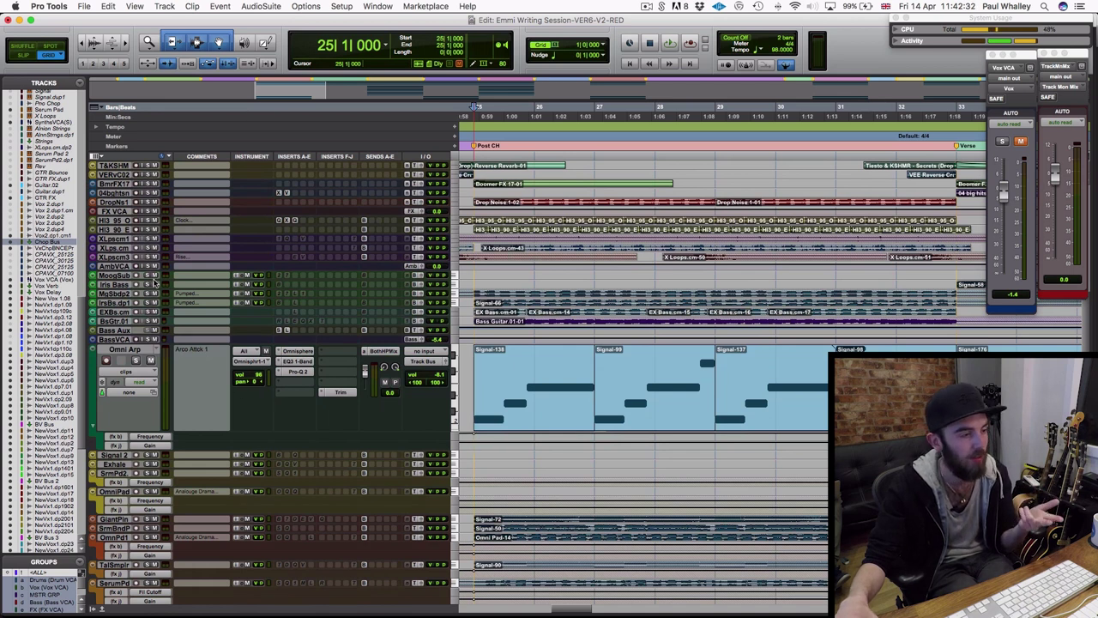
scroll(361, 227, "up", 3)
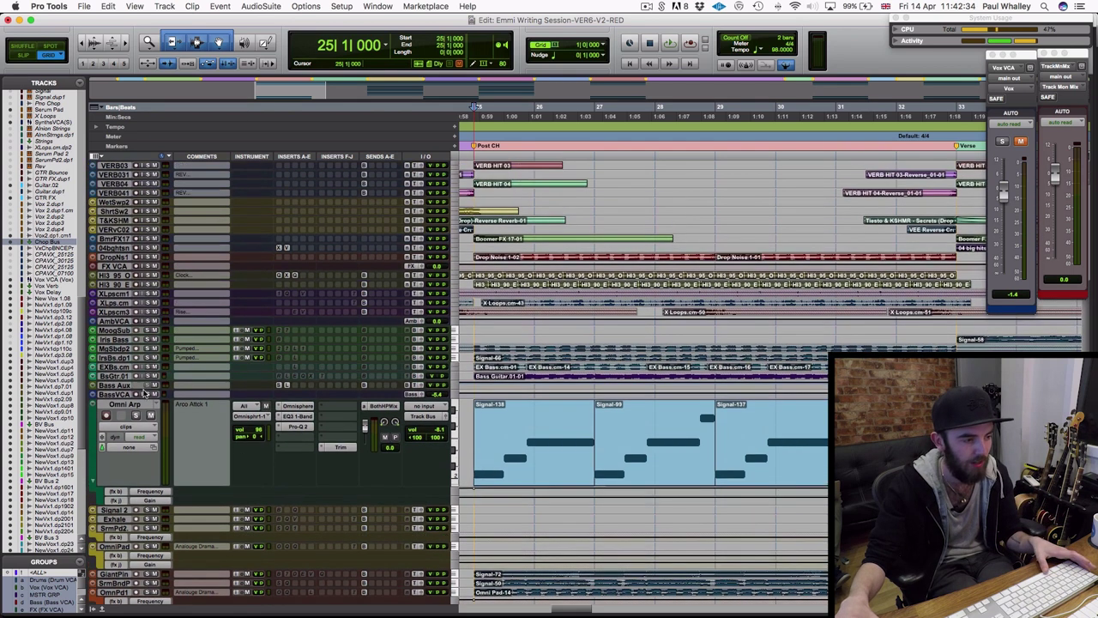
scroll(151, 280, "up", 2)
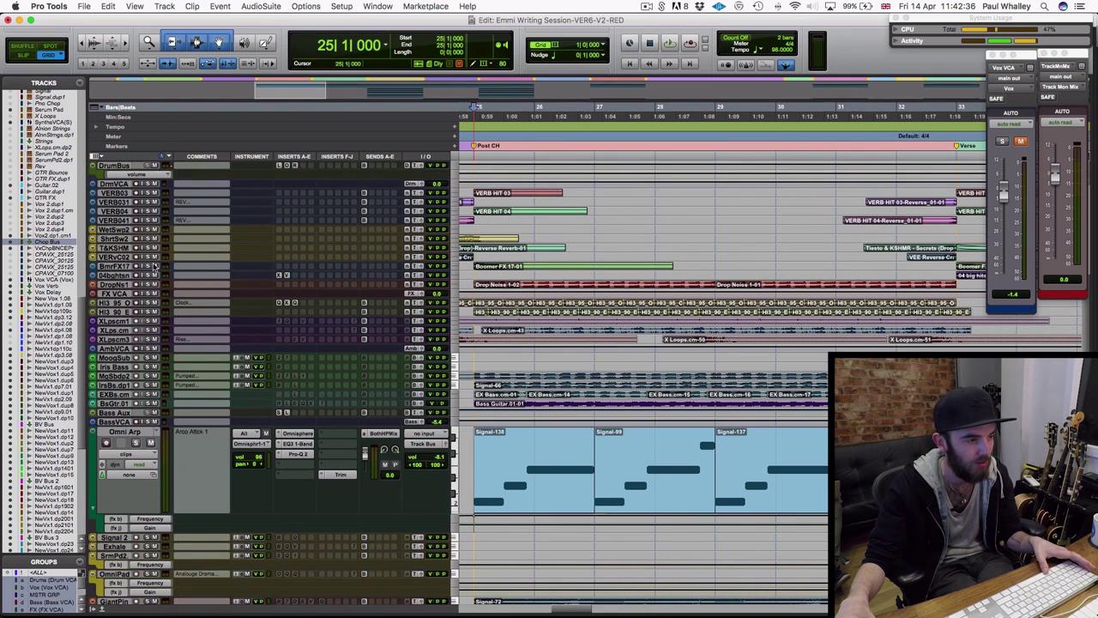
scroll(148, 294, "up", 2)
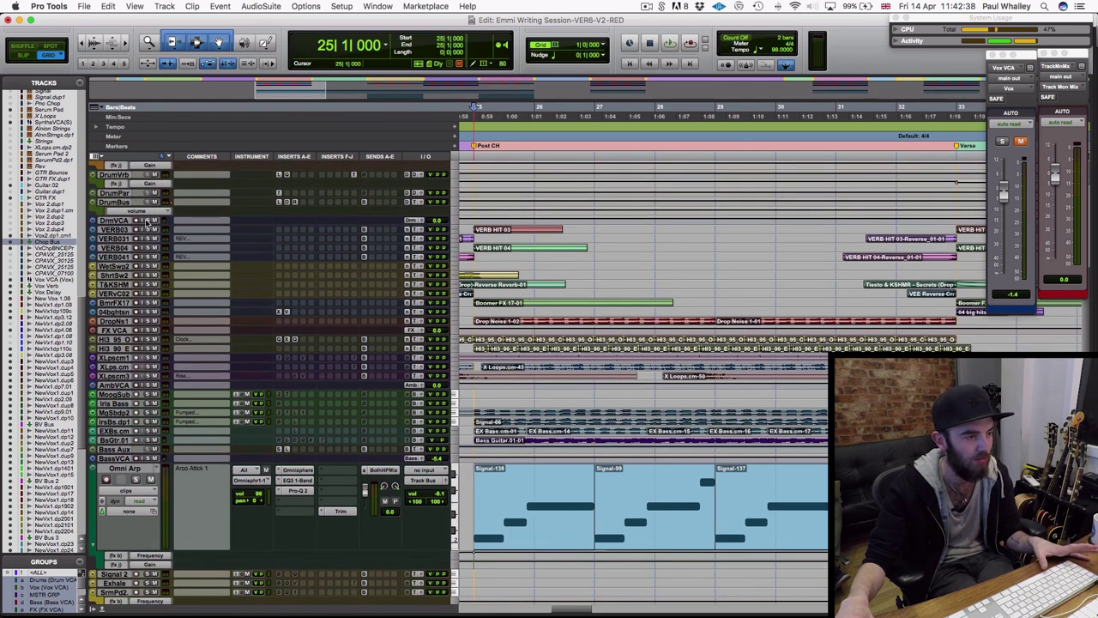
scroll(217, 244, "up", 15)
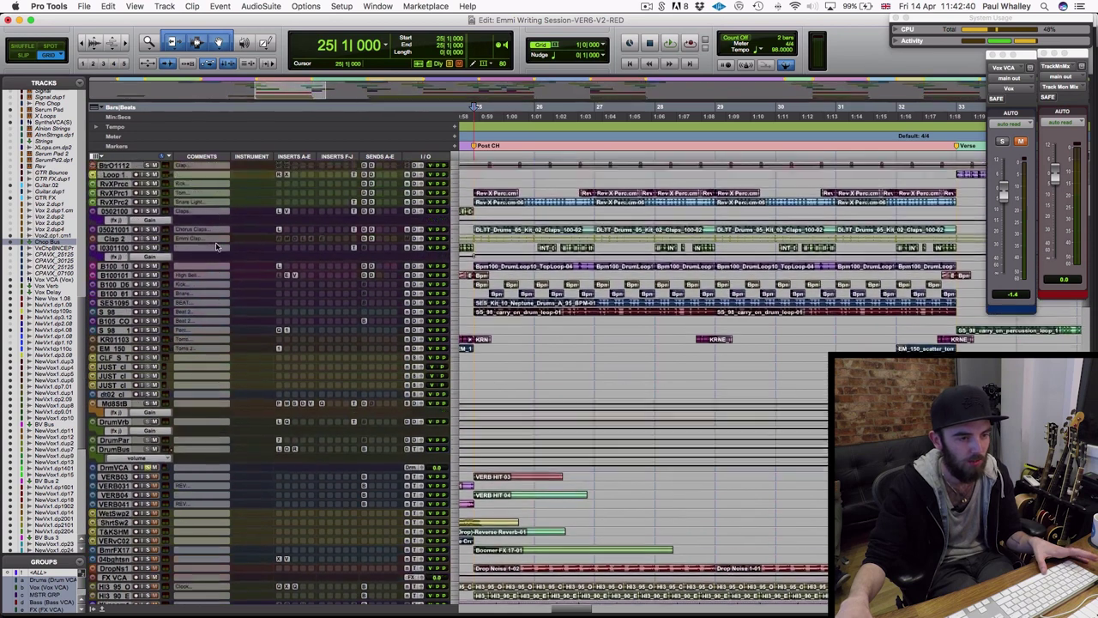
- Set the playback start to bar 24, audition the soloed drums into the Post CH section and stop playback
key("r")
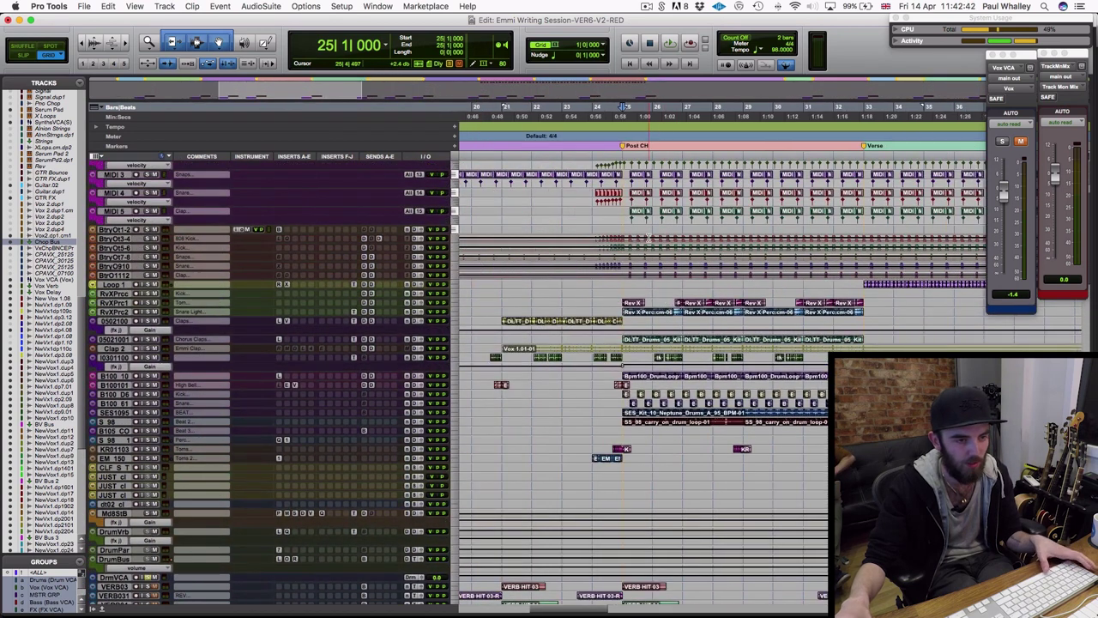
left_click(601, 129)
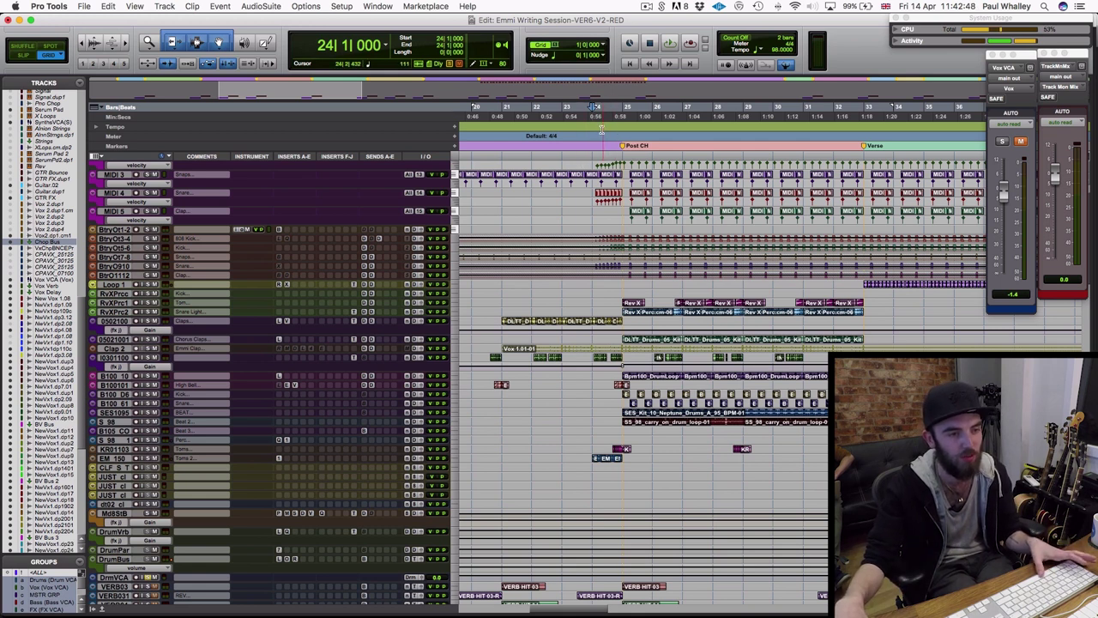
scroll(649, 136, "right", 1)
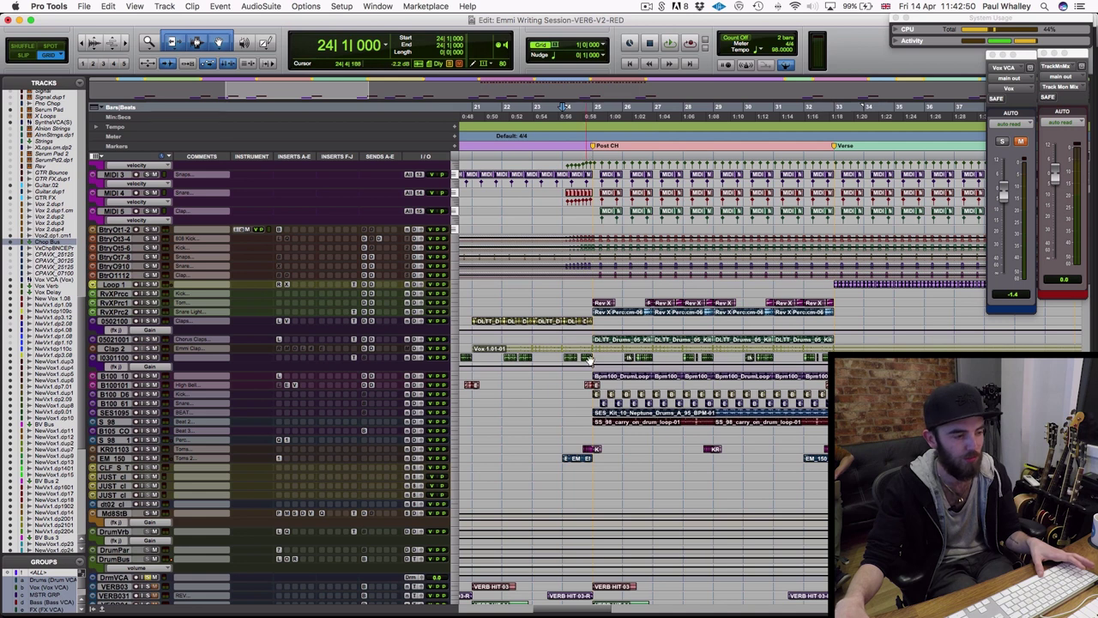
key("space")
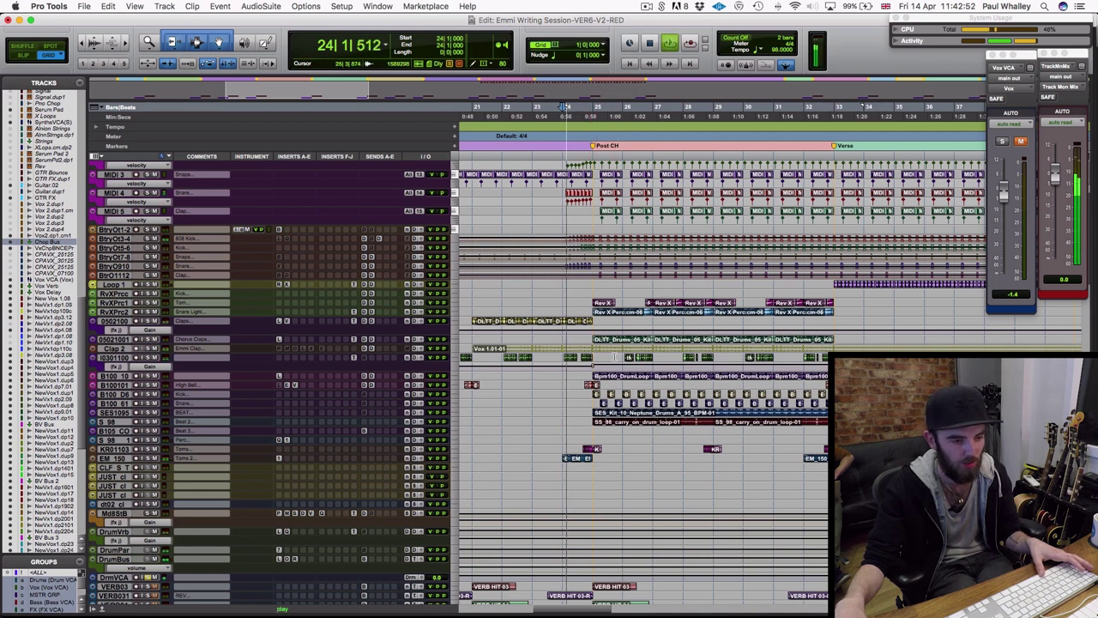
scroll(614, 356, "right", 3)
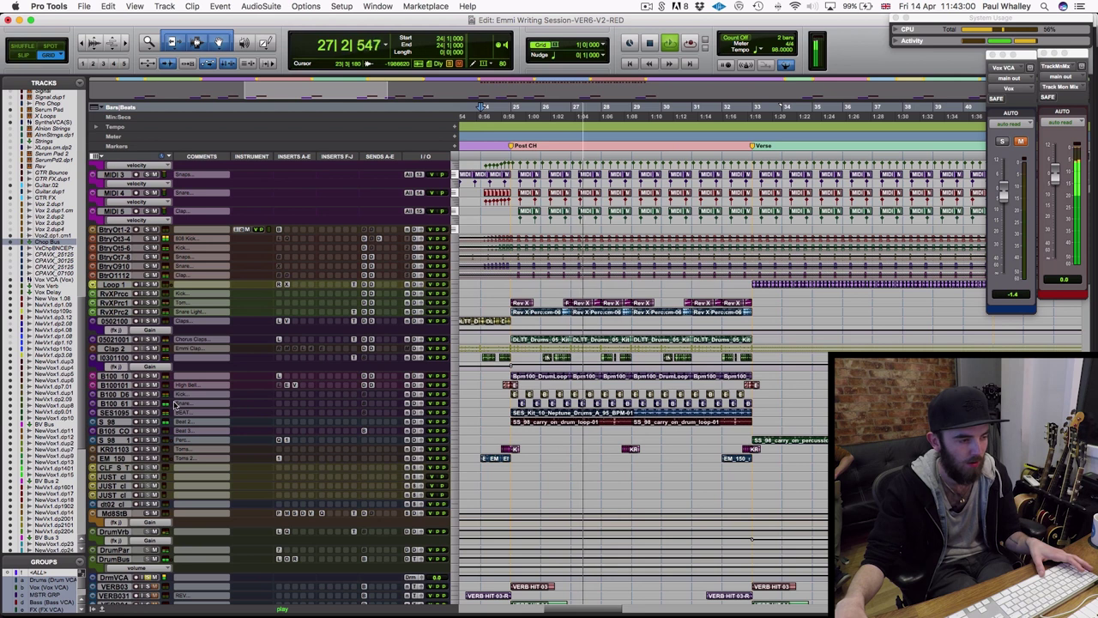
key("space")
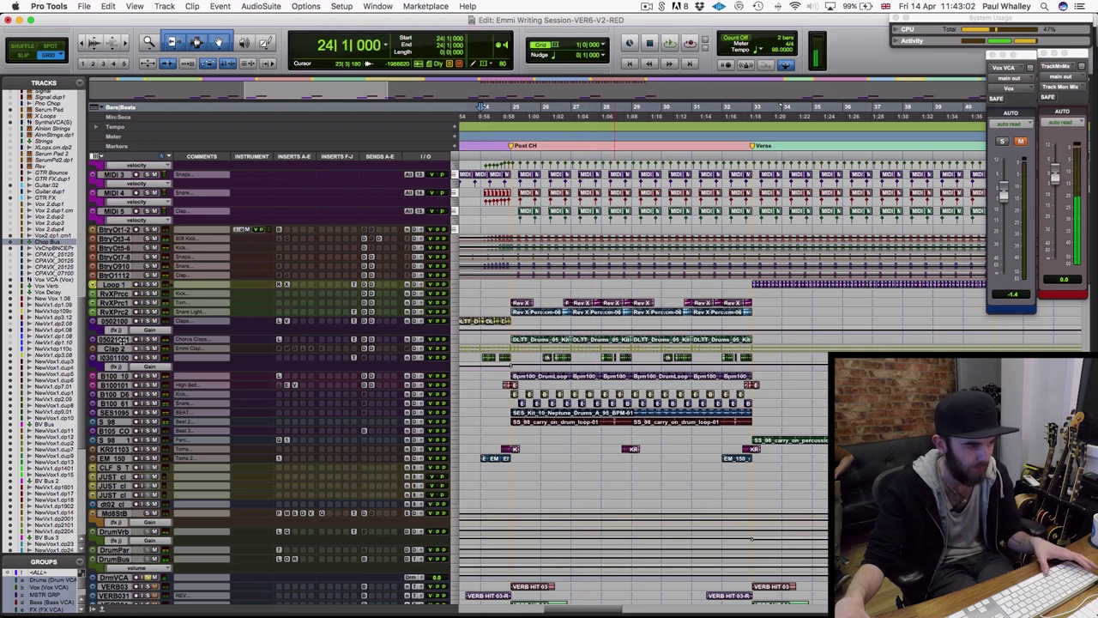
- Enlarge and solo the Chorus Claps track DLT_D05021001, and set the playback range from bar 25 to bar 33
key("ctrl+Up")
key("ctrl+Up")
key("ctrl+Up")
key("ctrl+Up")
key("ctrl+Up")
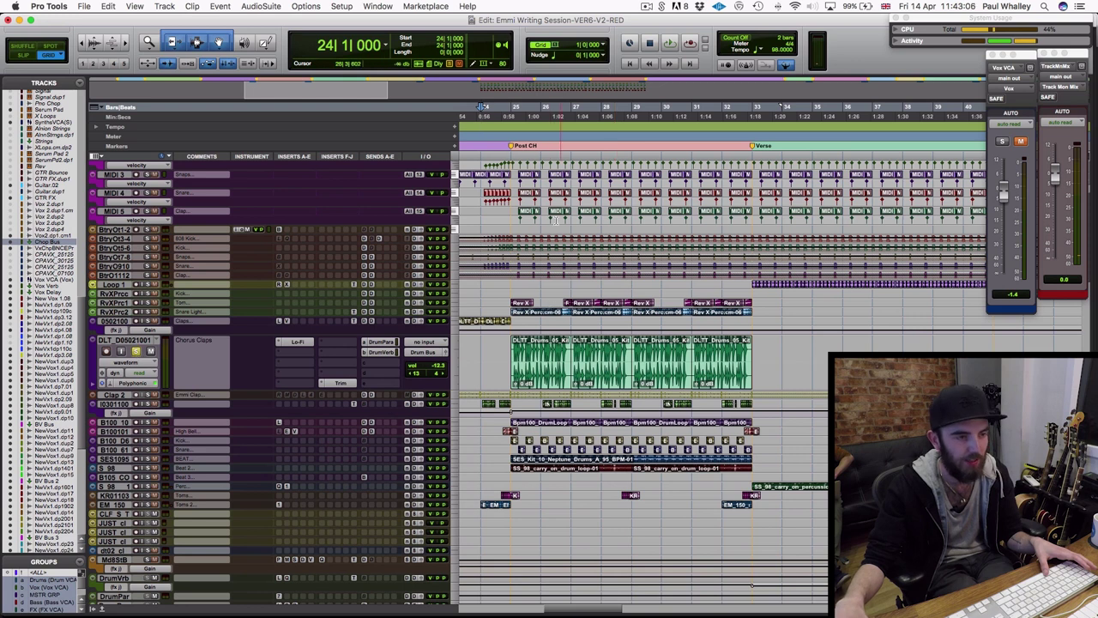
left_click(533, 218)
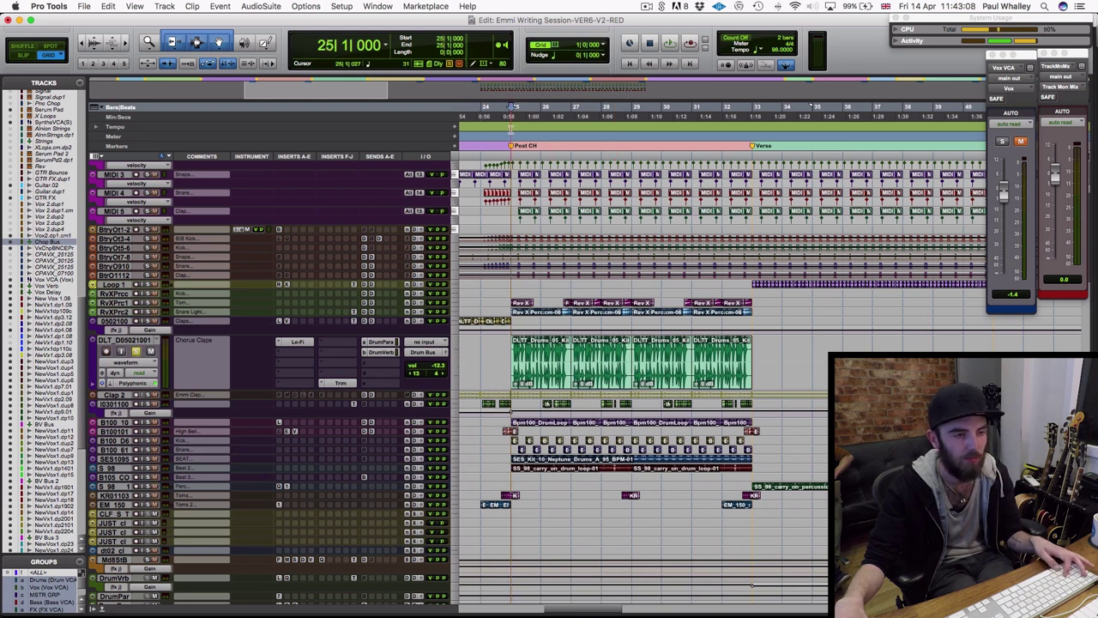
scroll(661, 294, "left", 5)
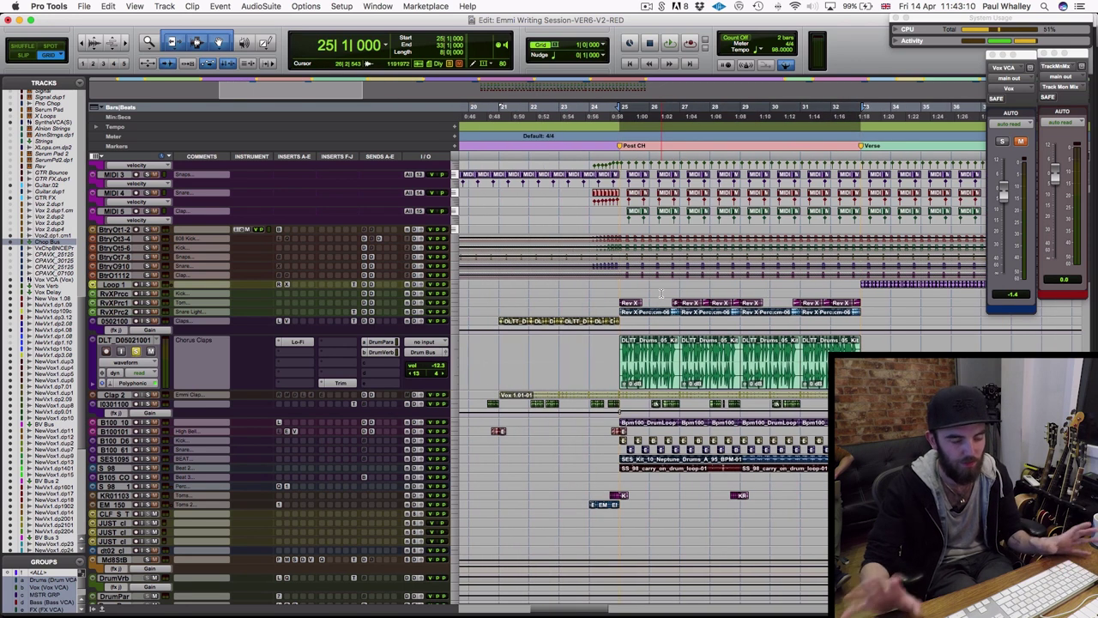
- Audition the soloed Chorus Claps clips from bar 25 and stop playback
key("space")
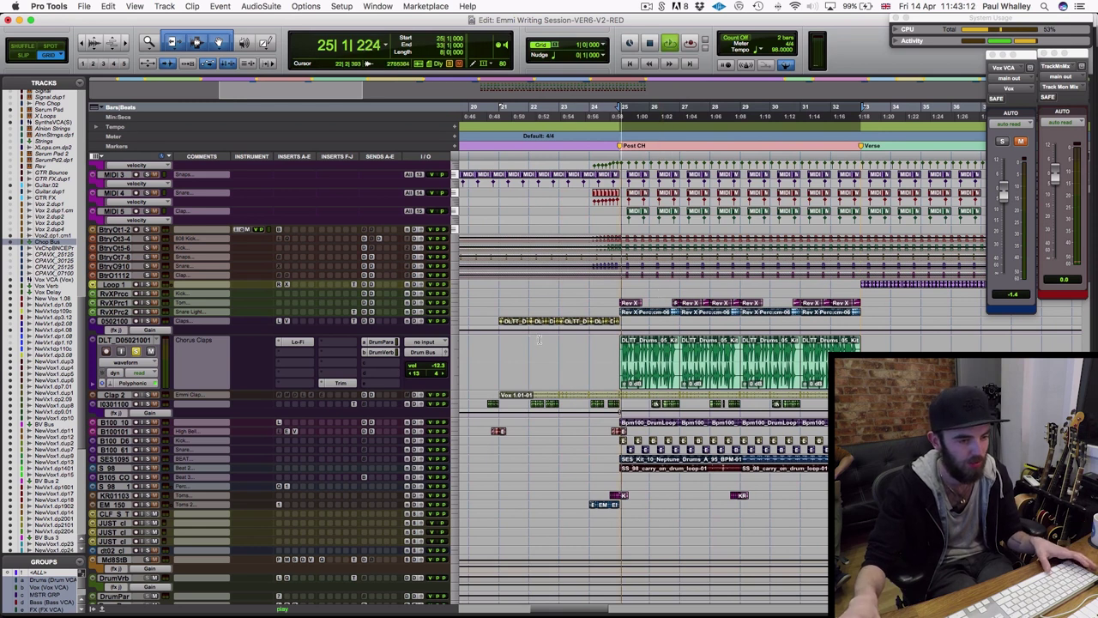
scroll(538, 339, "right", 4)
scroll(539, 340, "down", 3)
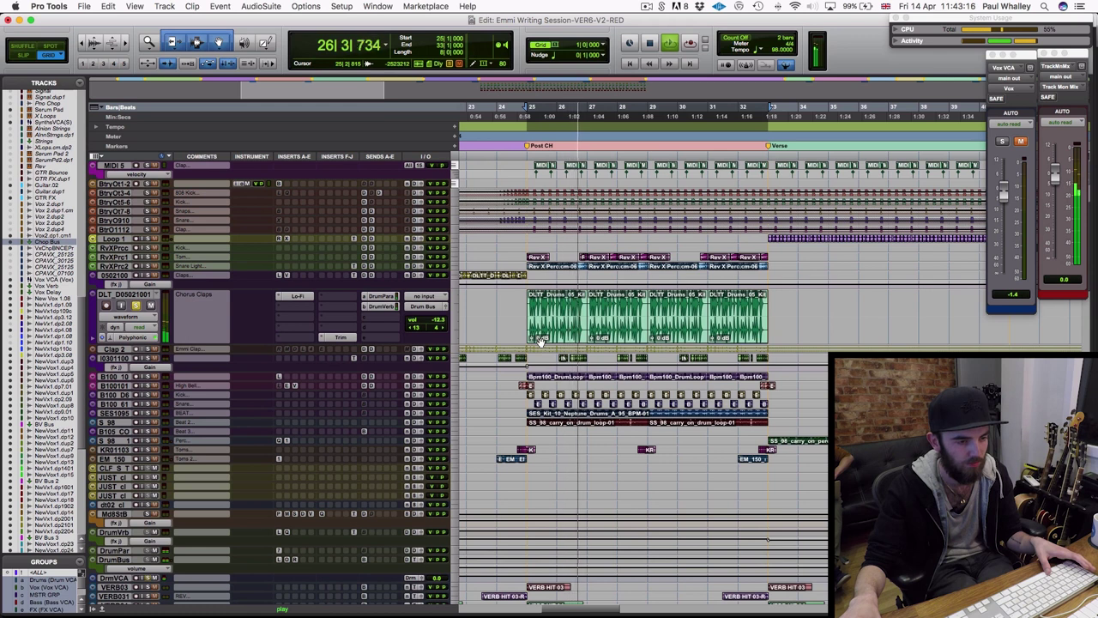
scroll(540, 340, "right", 2)
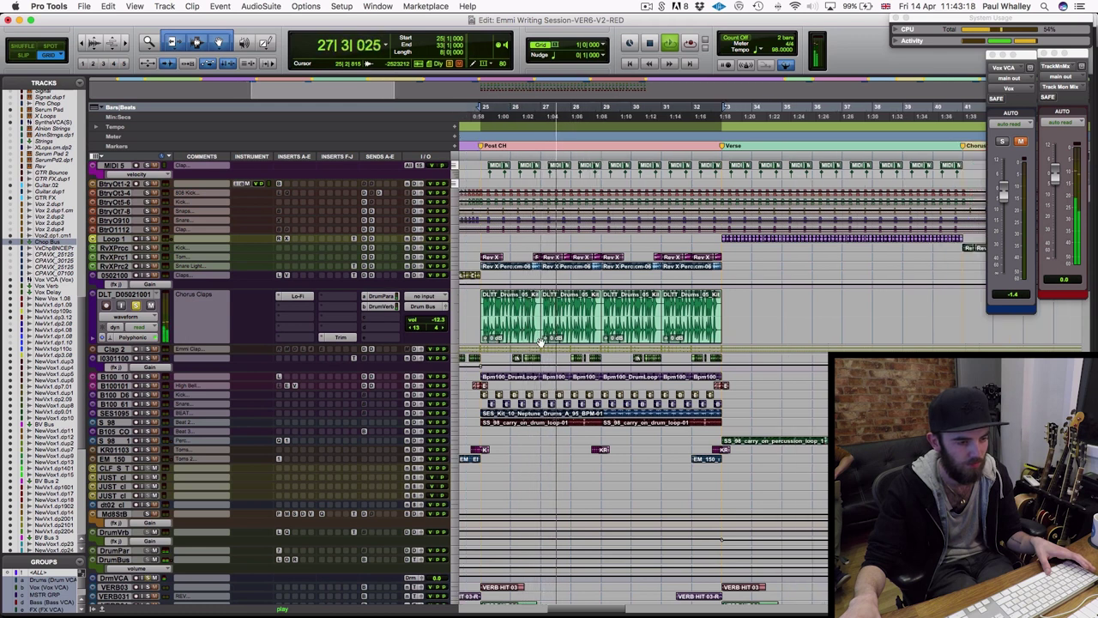
scroll(540, 341, "left", 1)
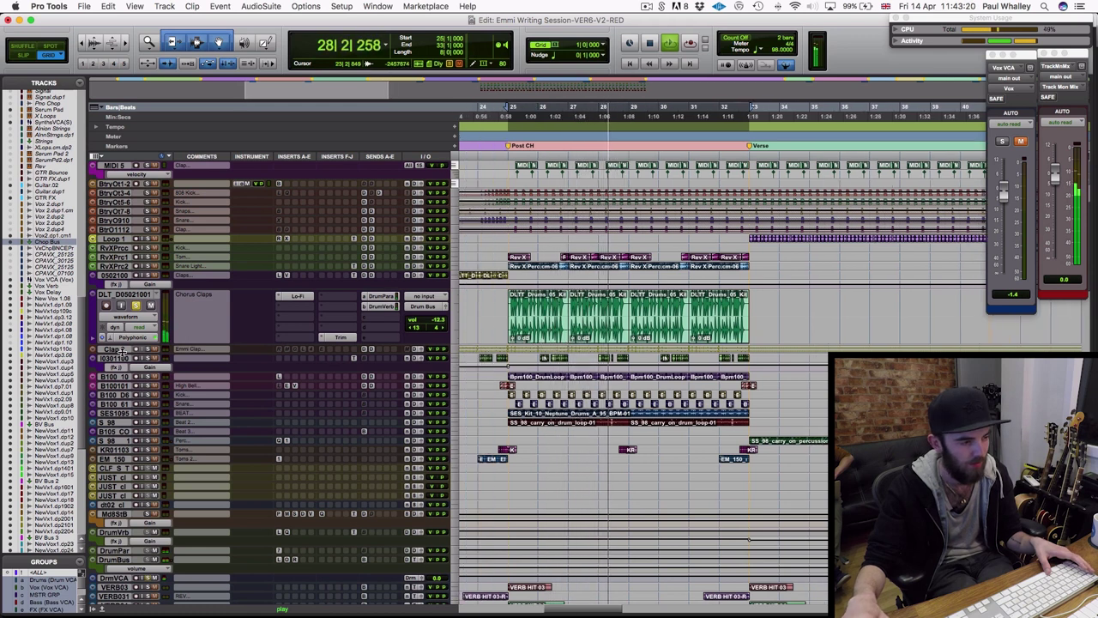
key("space")
- Enlarge and solo the Clap 2 track, and audition it together with the Chorus Claps from bar 24
left_click_drag(122, 352, 122, 408)
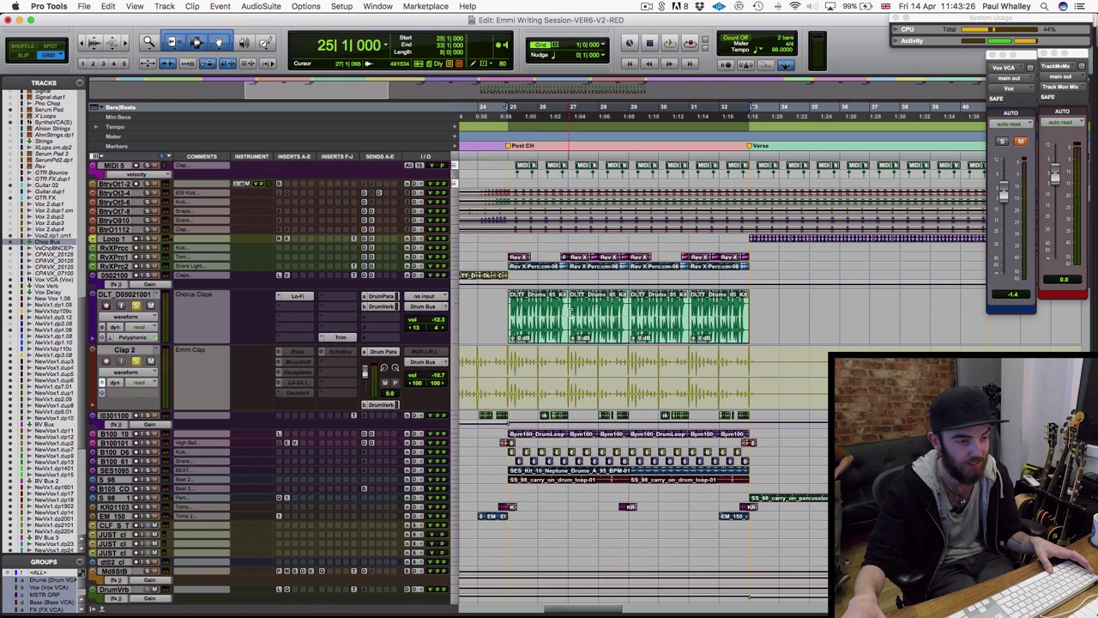
left_click(486, 127)
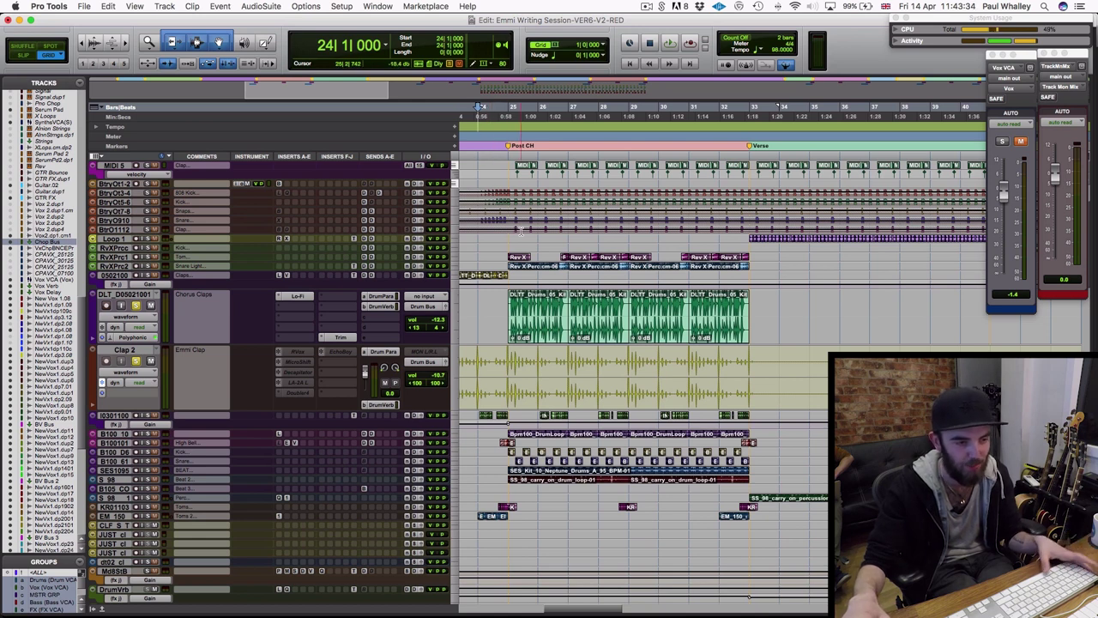
key("space")
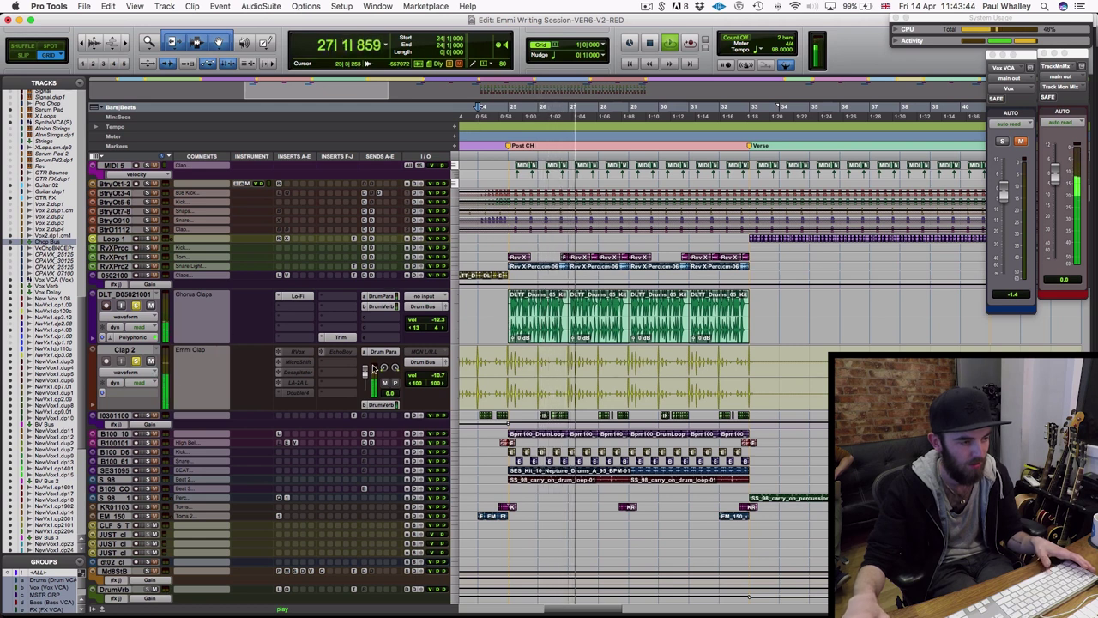
key("space")
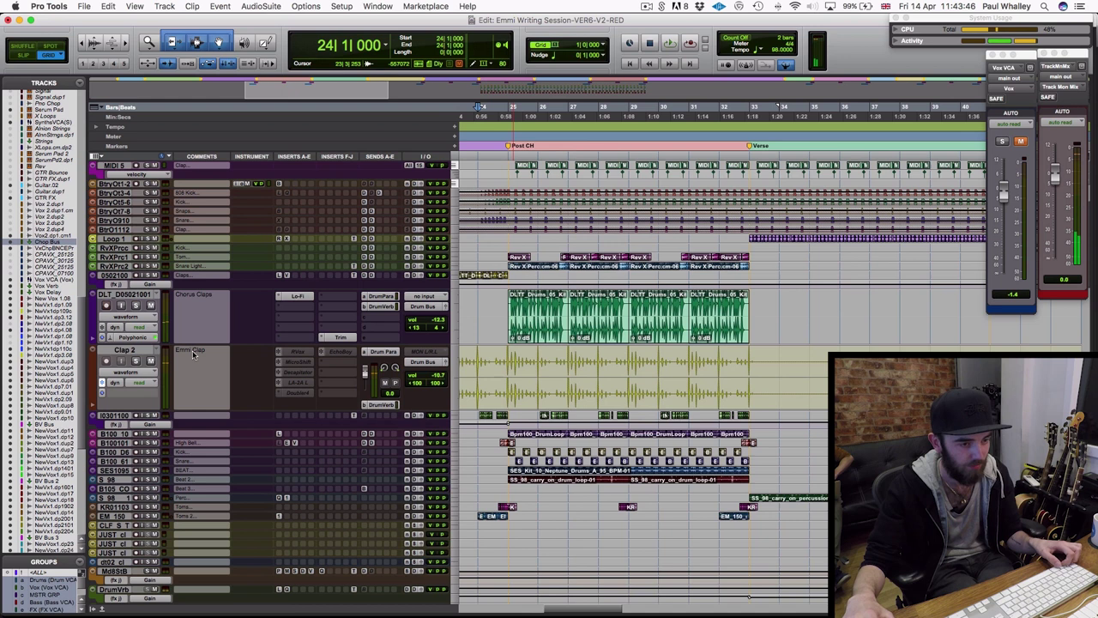
- Take the Chorus Claps and Clap 2 tracks out of solo and return both to their small track height
scroll(193, 354, "down", 1)
scroll(554, 311, "left", 4)
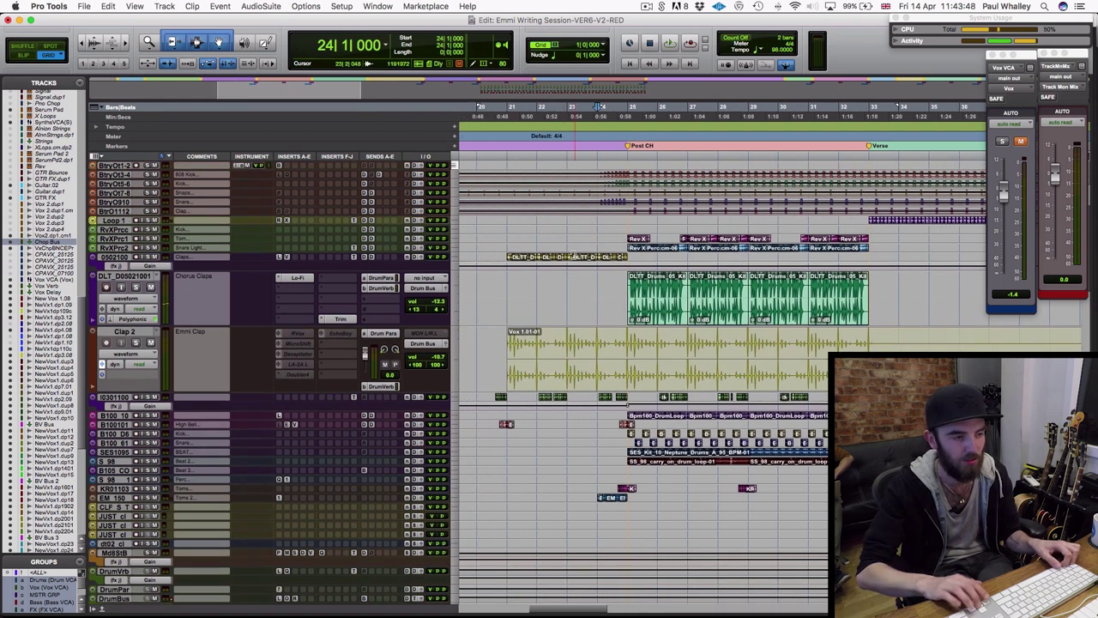
key("ctrl+Down")
key("ctrl+Down")
key("ctrl+Down")
key("ctrl+Down")
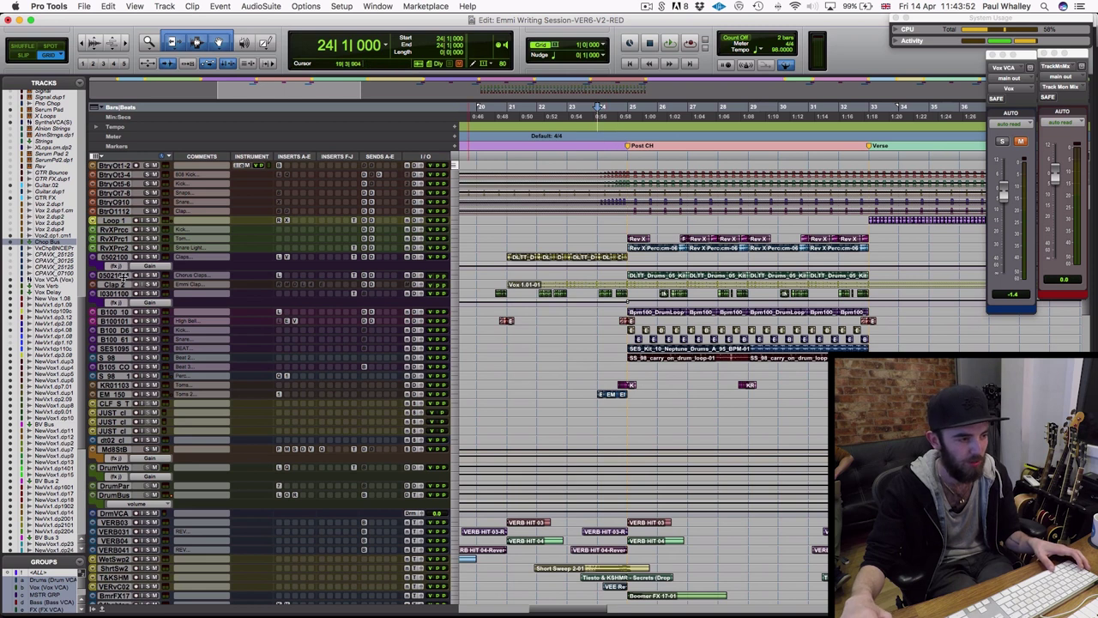
- Audition the full mix from bar 24, selecting the Omni Arp track during playback, and stop
scroll(612, 188, "right", 3)
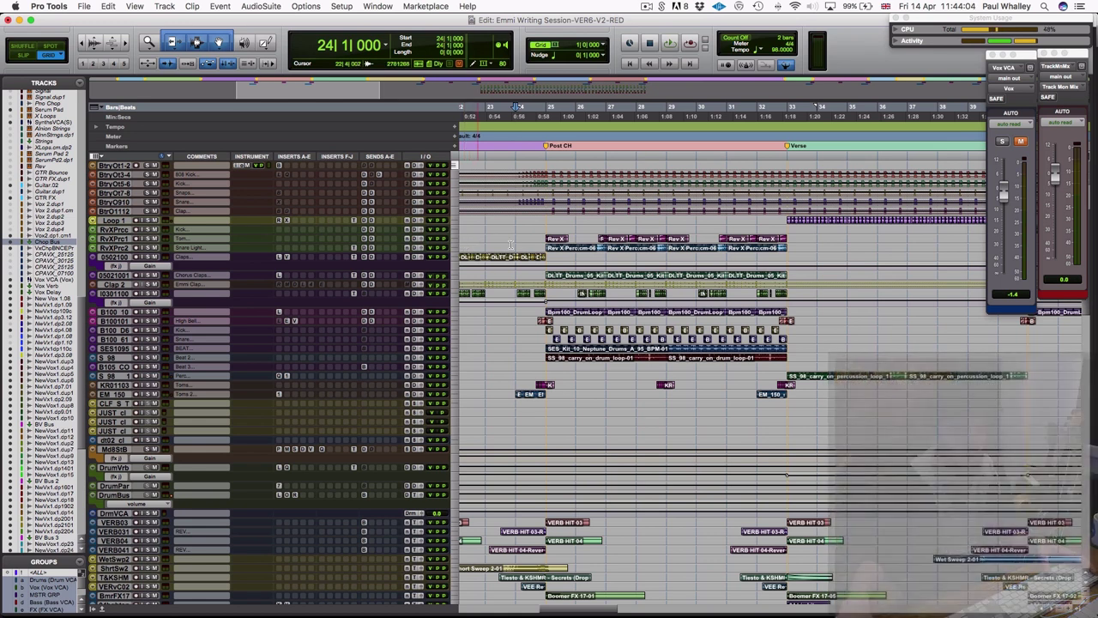
key("space")
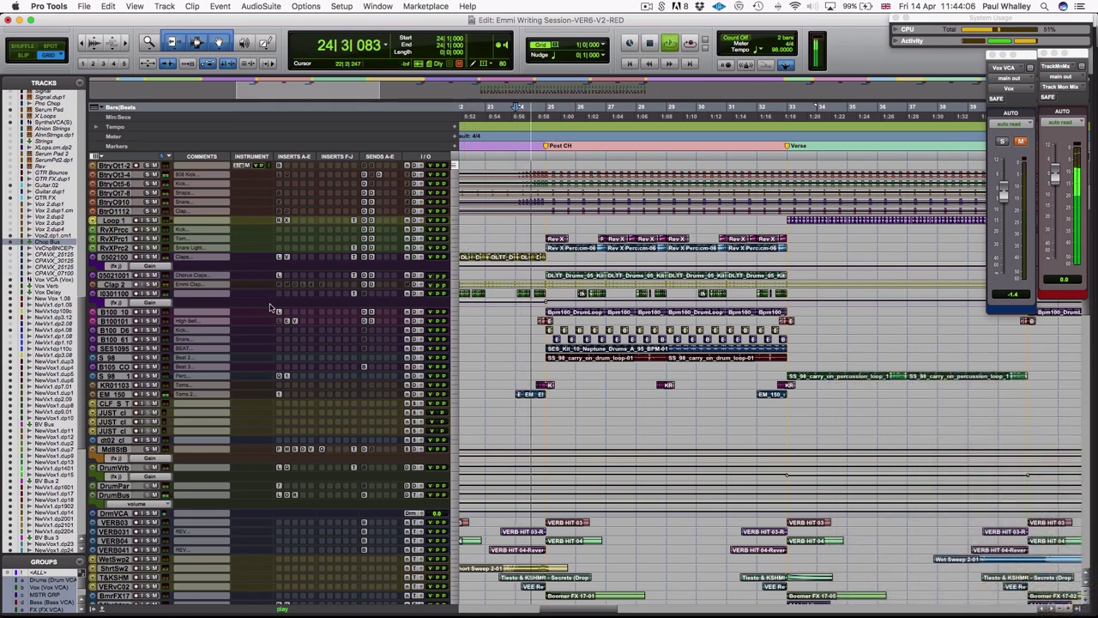
left_click(124, 284)
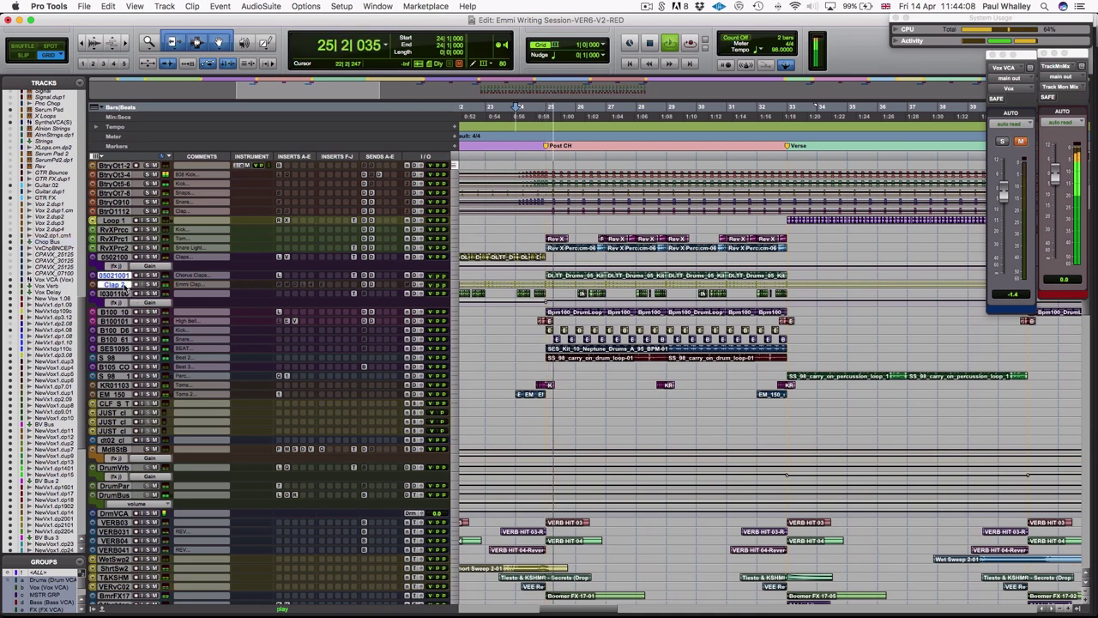
scroll(127, 289, "down", 3)
scroll(126, 289, "down", 8)
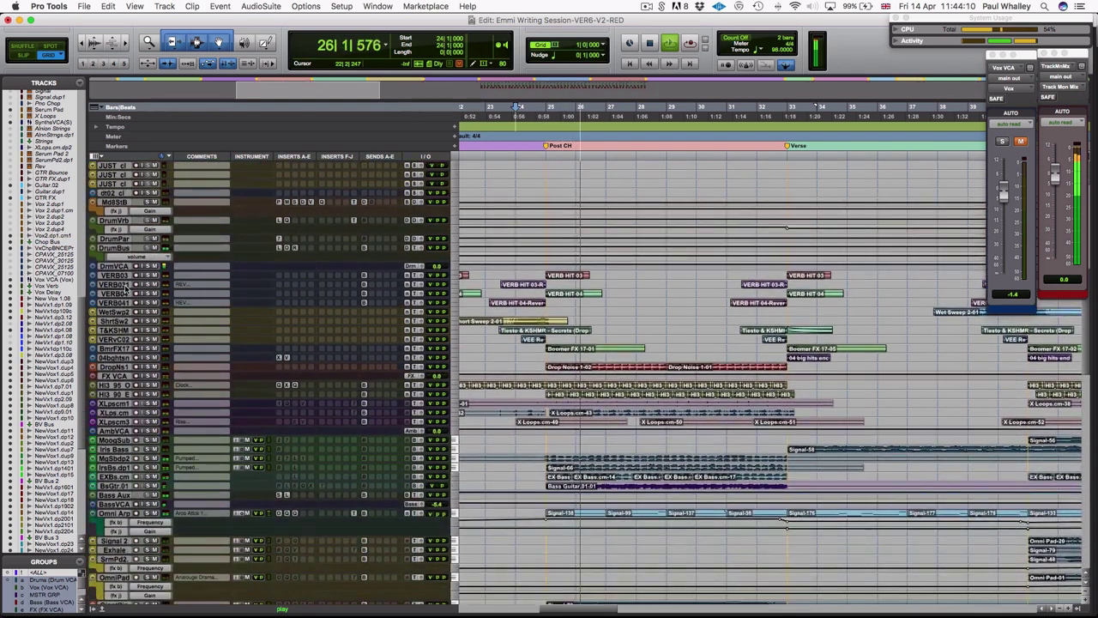
left_click(96, 512)
scroll(128, 506, "down", 10)
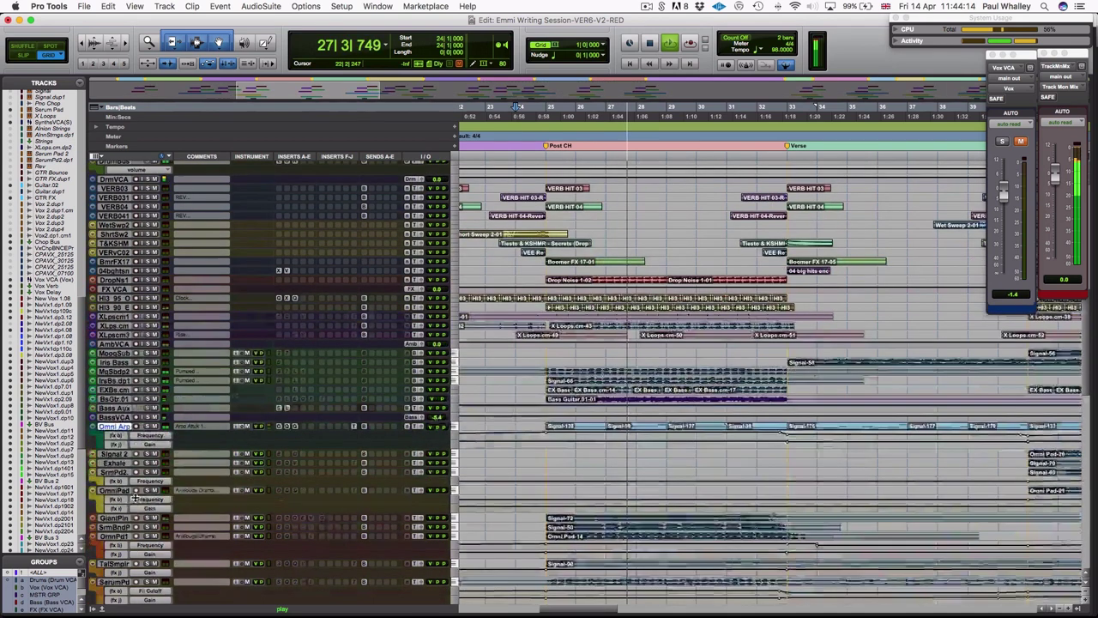
scroll(130, 481, "down", 2)
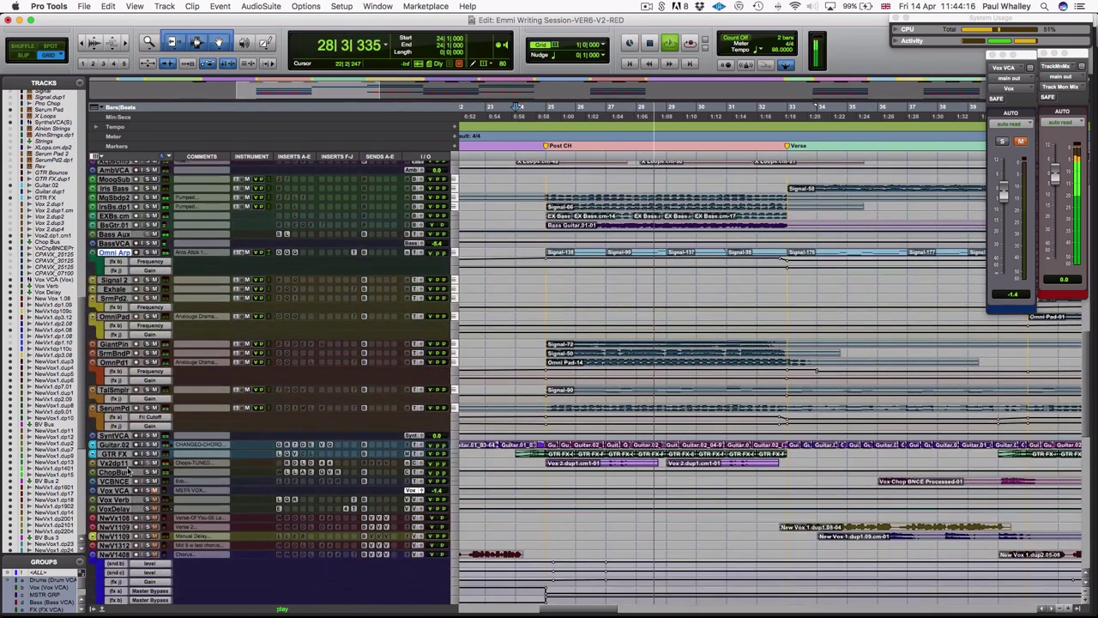
key("space")
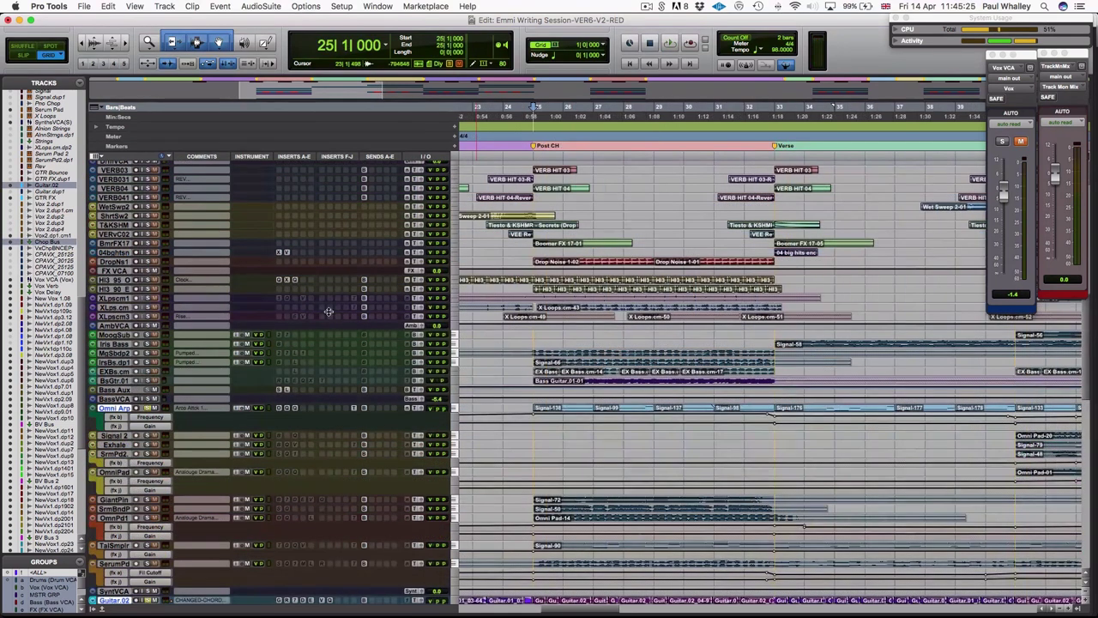
- Audition the soloed Omni Arp, Guitar.02 and ChopBus tracks together from bar 25 and stop playback
scroll(327, 310, "down", 3)
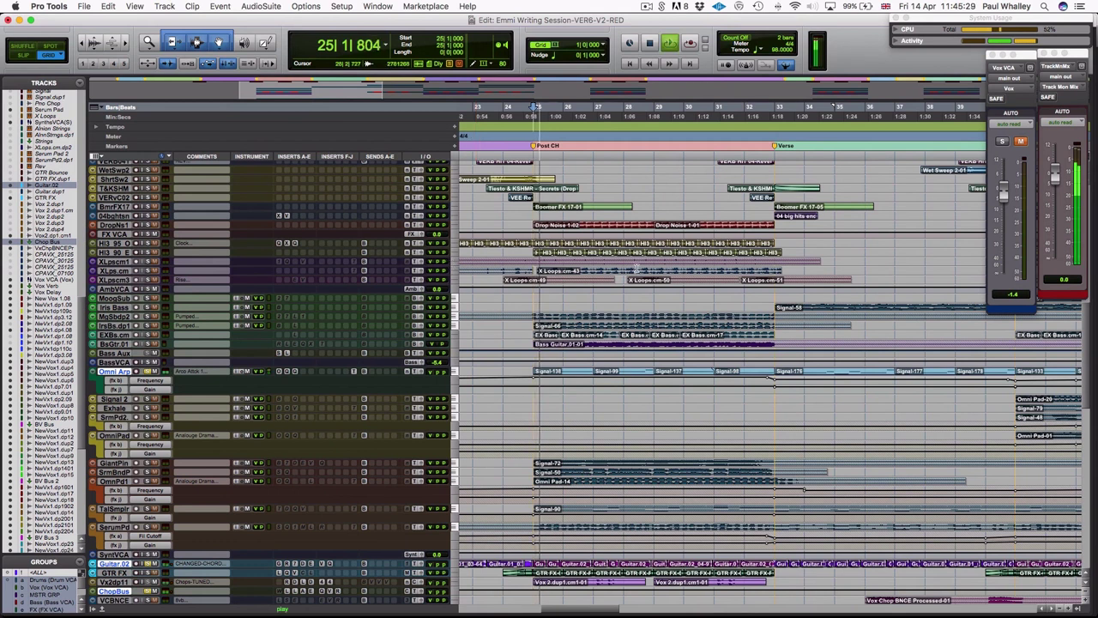
scroll(639, 271, "down", 4)
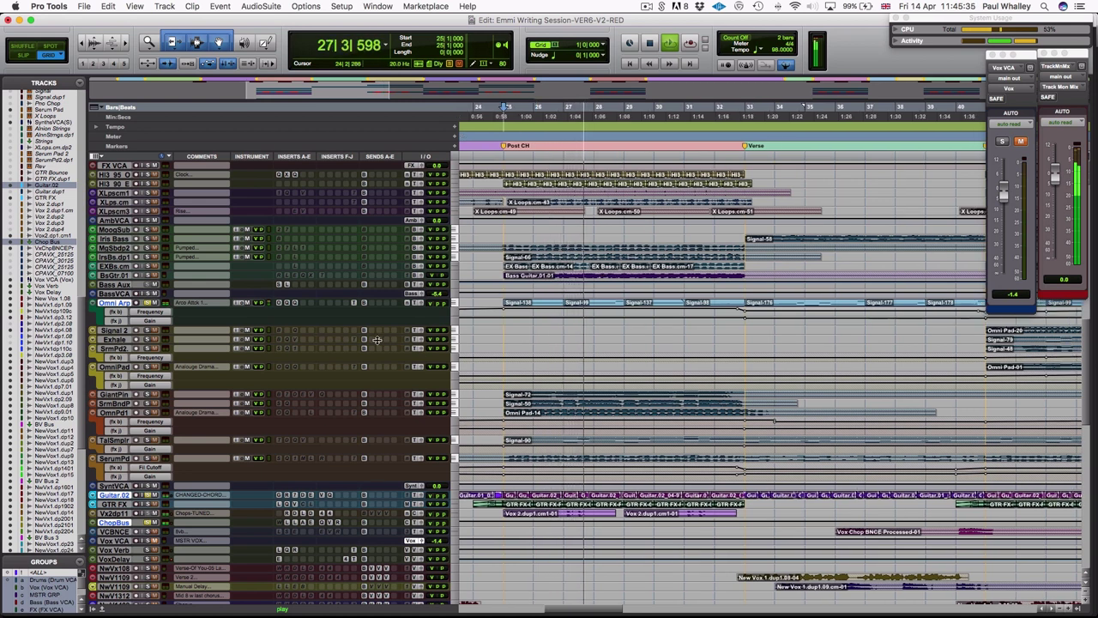
key("space")
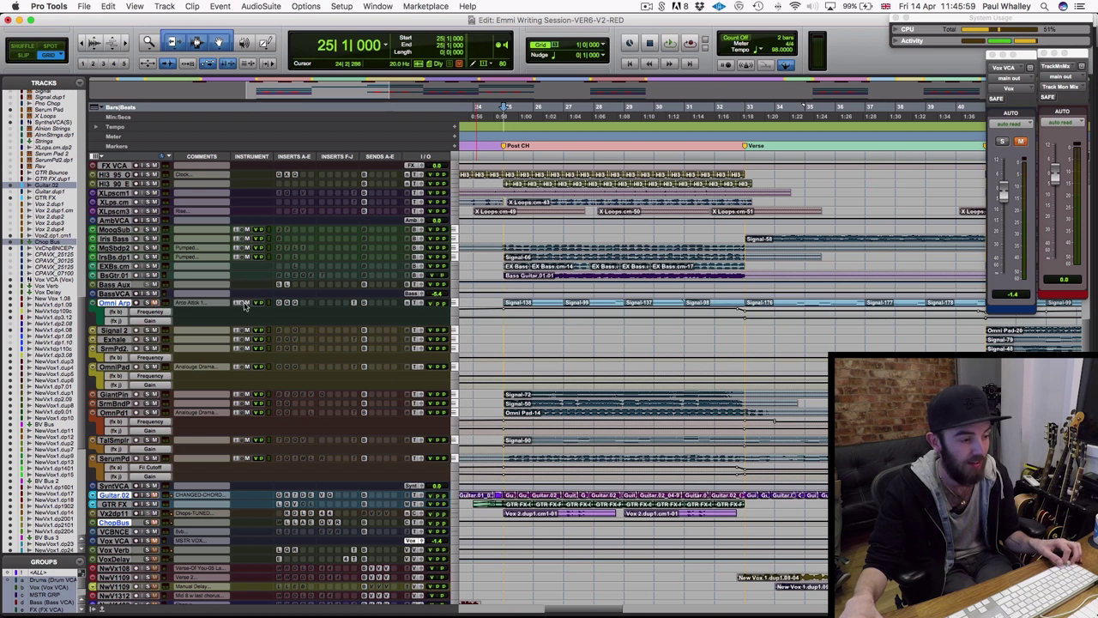
- Audition the full post-chorus arrangement from bar 25 and stop playback
scroll(509, 137, "left", 3)
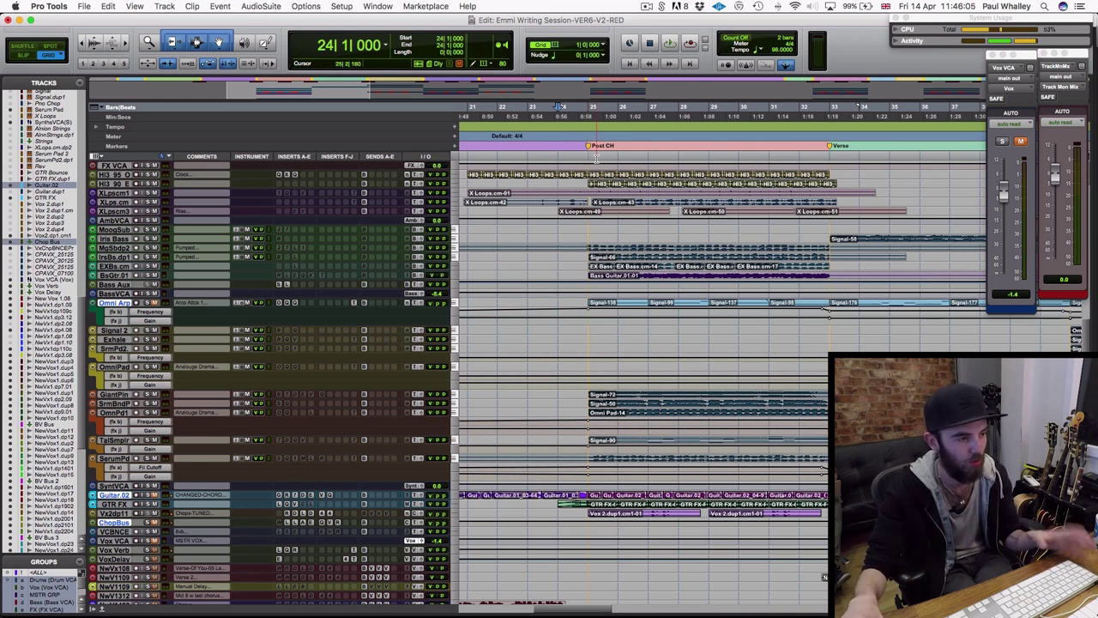
scroll(576, 145, "right", 2)
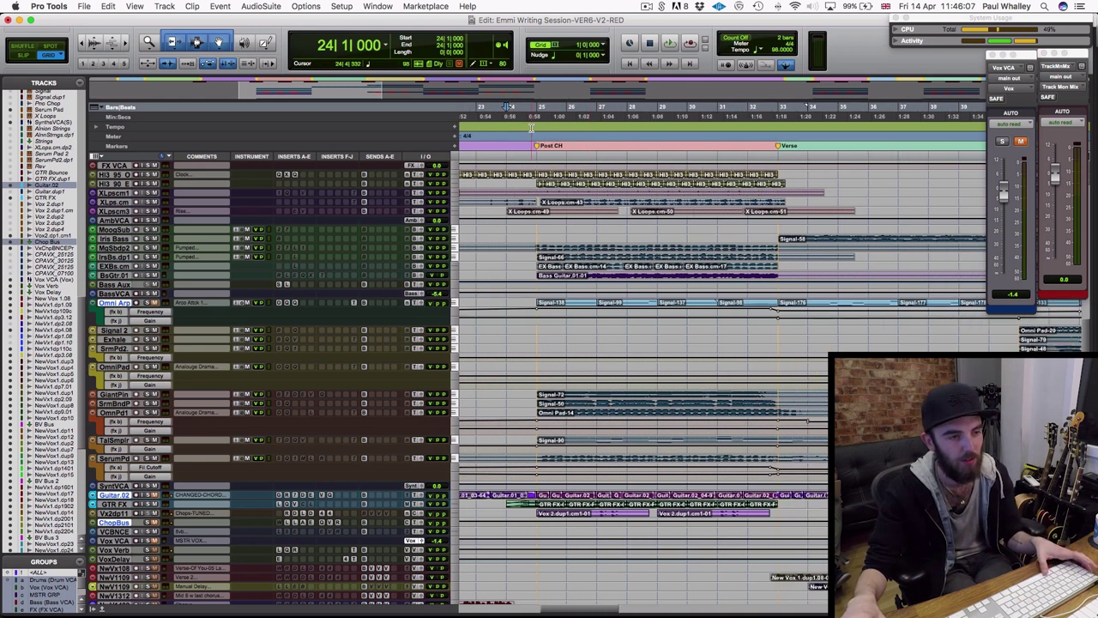
key("space")
scroll(538, 128, "up", 1)
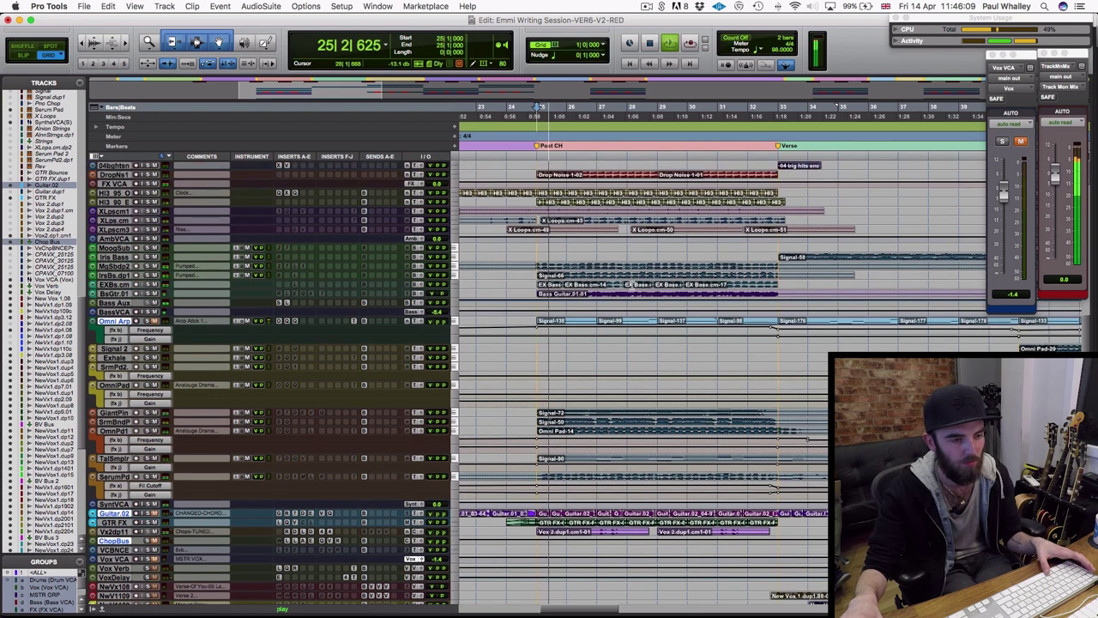
scroll(632, 283, "right", 1)
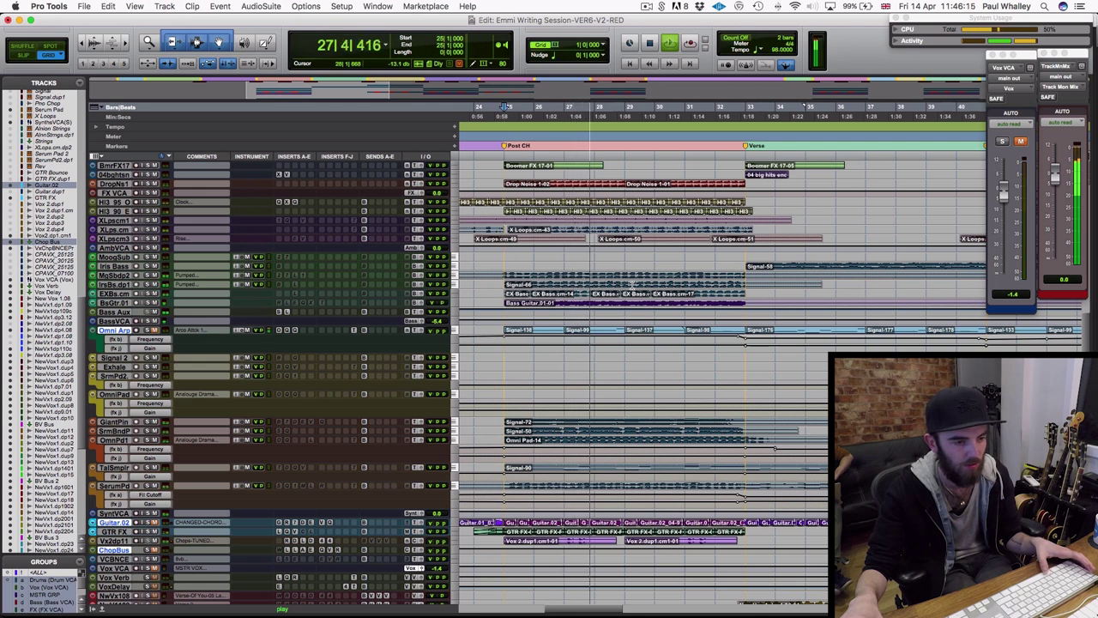
key("space")
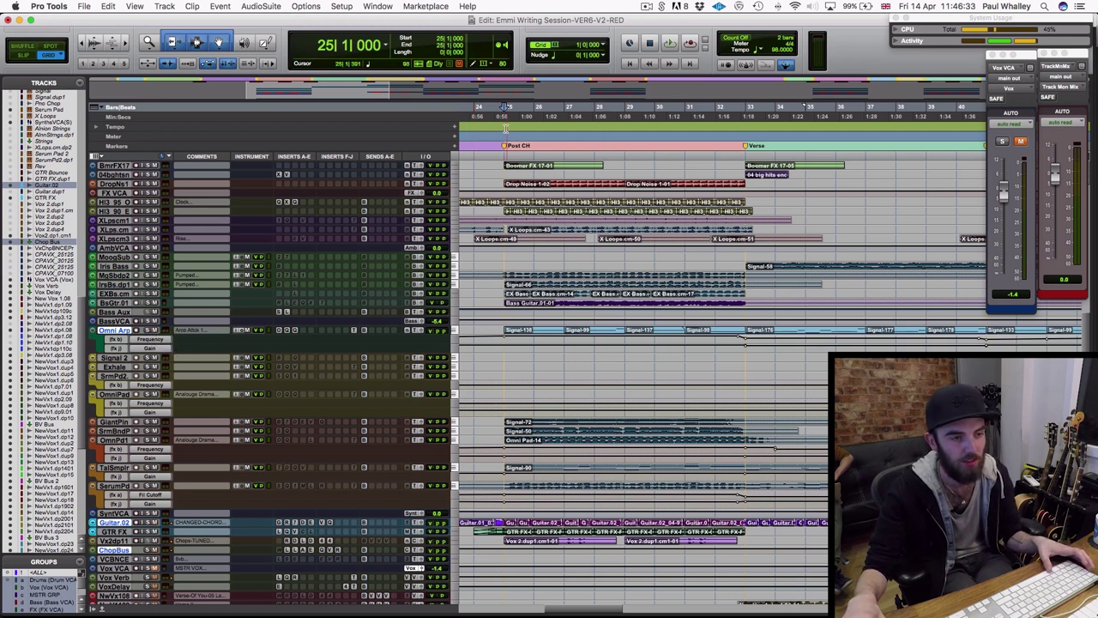
- Set the playback range from bar 25 to bar 29, audition the start of the post-chorus and stop
left_click_drag(506, 129, 653, 128)
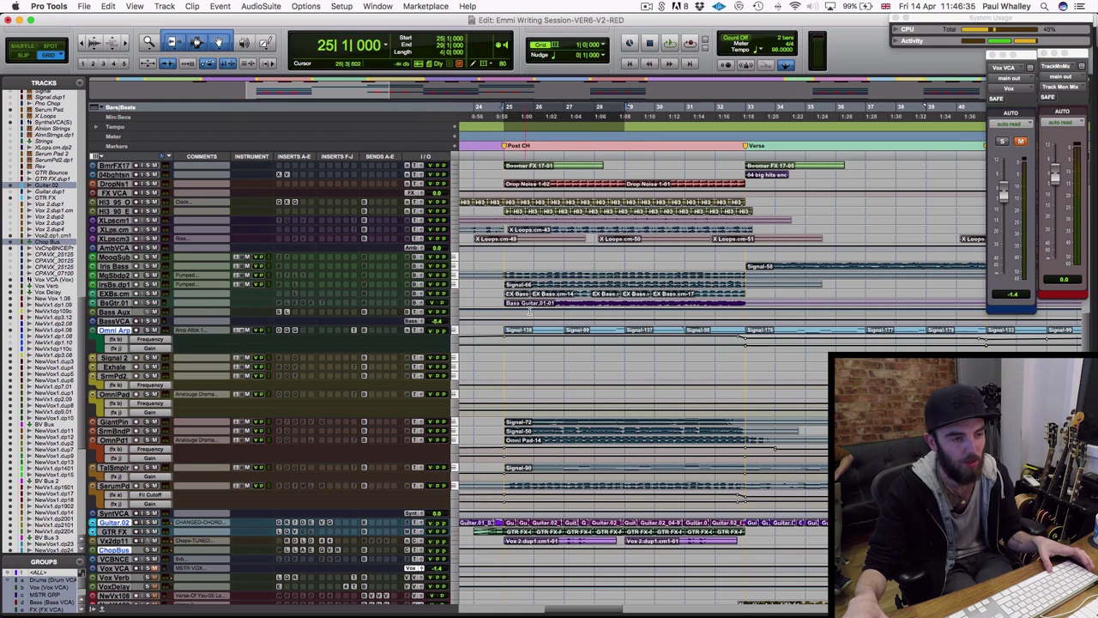
key("space")
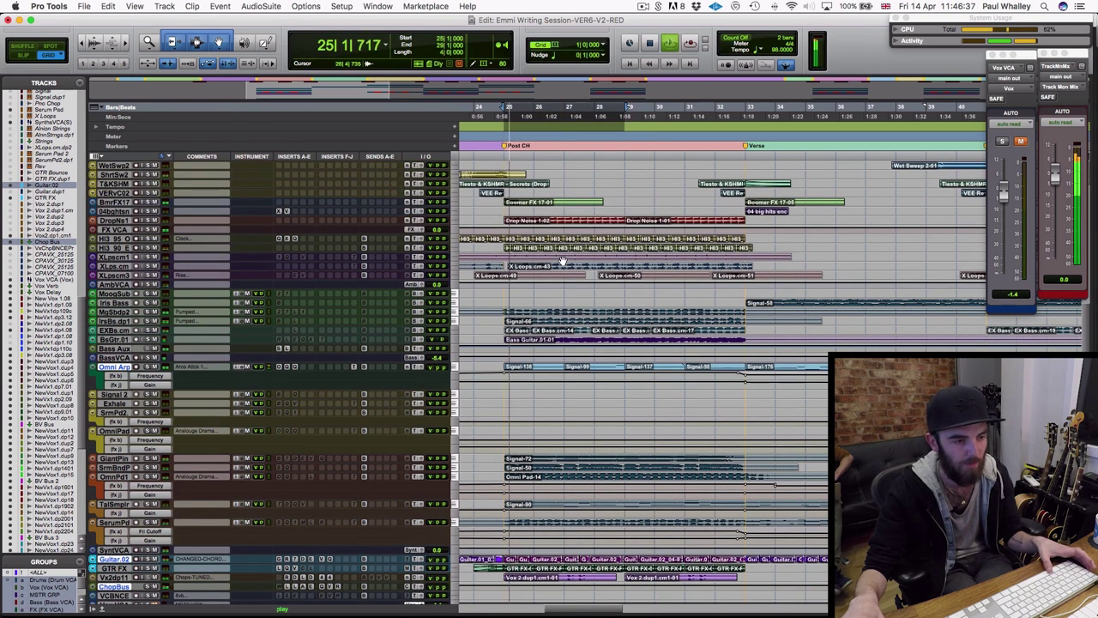
scroll(562, 261, "down", 1)
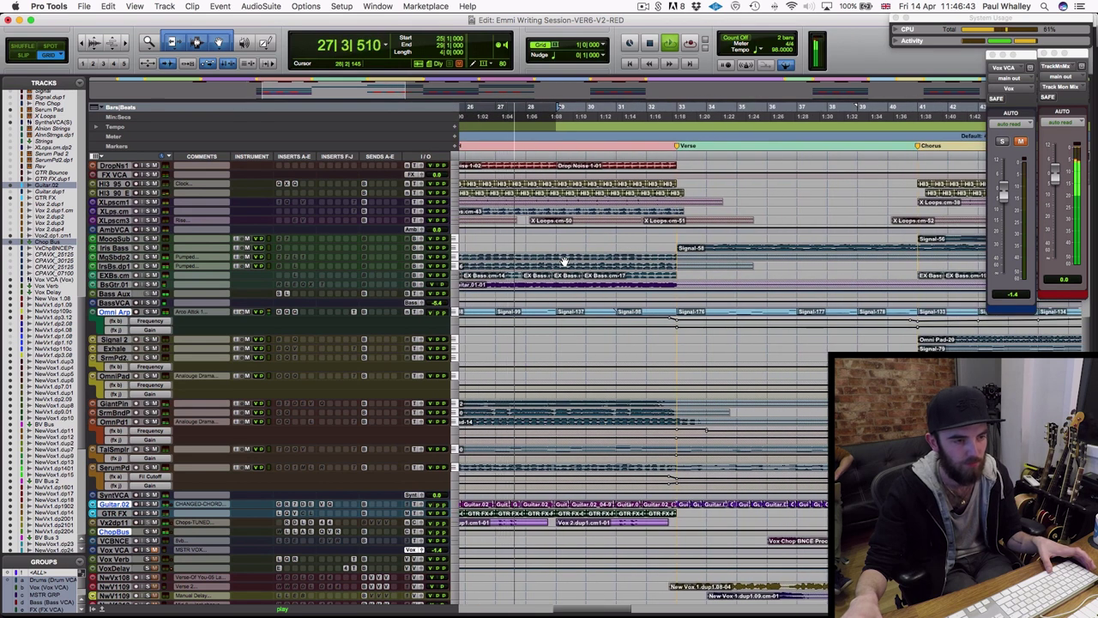
key("space")
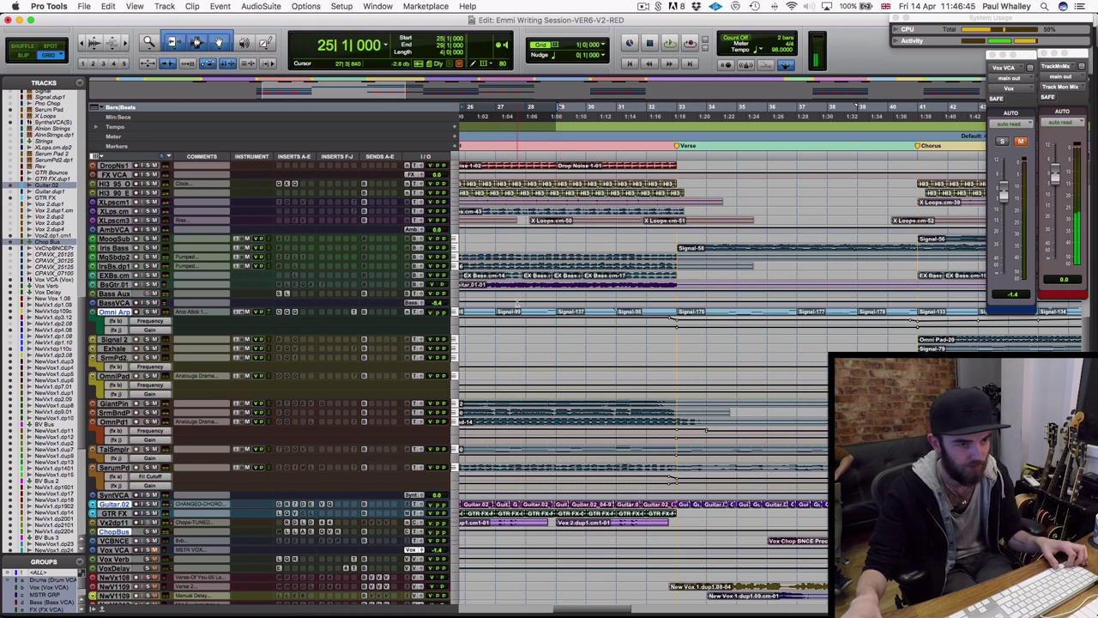
- Go to the Mid 8 section of the arrangement and place the playback start at bar 57
scroll(518, 302, "left", 3)
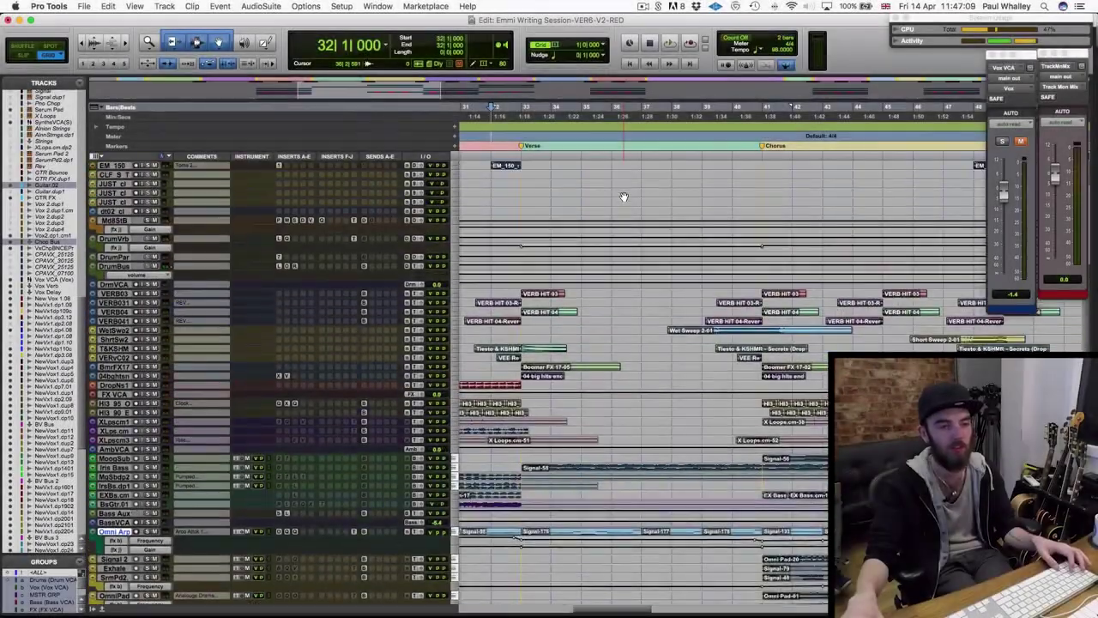
scroll(623, 196, "left", 1)
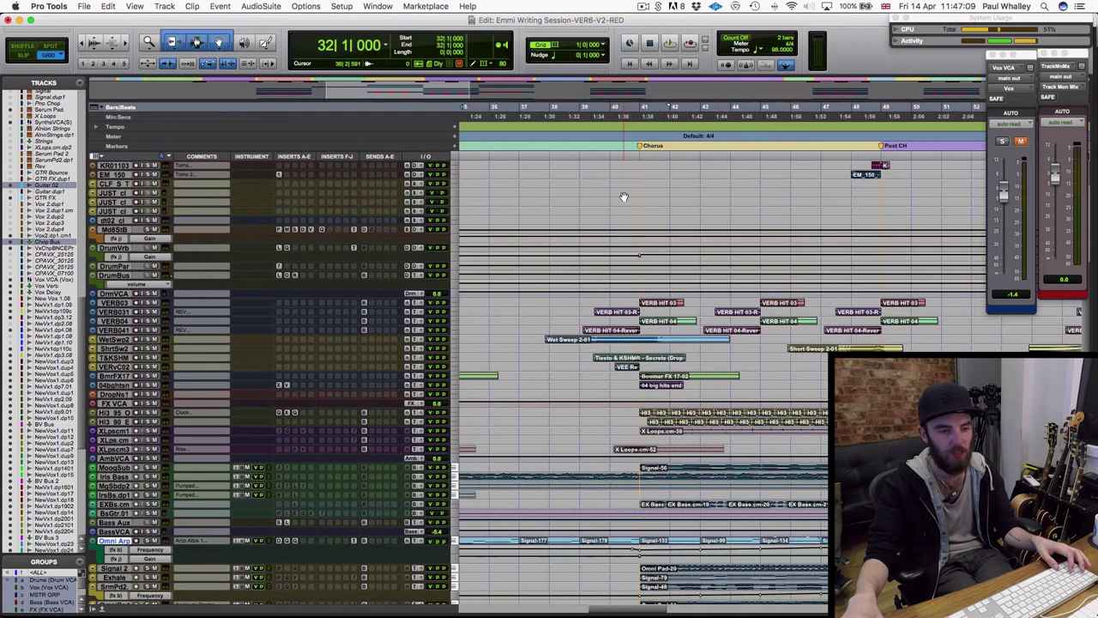
scroll(623, 196, "down", 5)
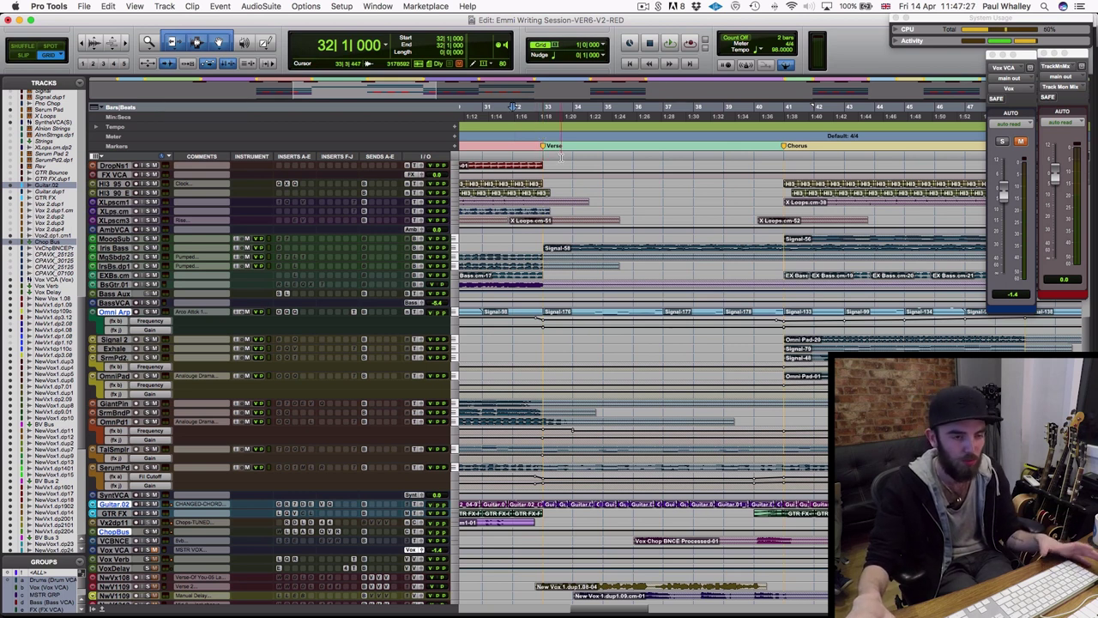
scroll(560, 156, "right", 15)
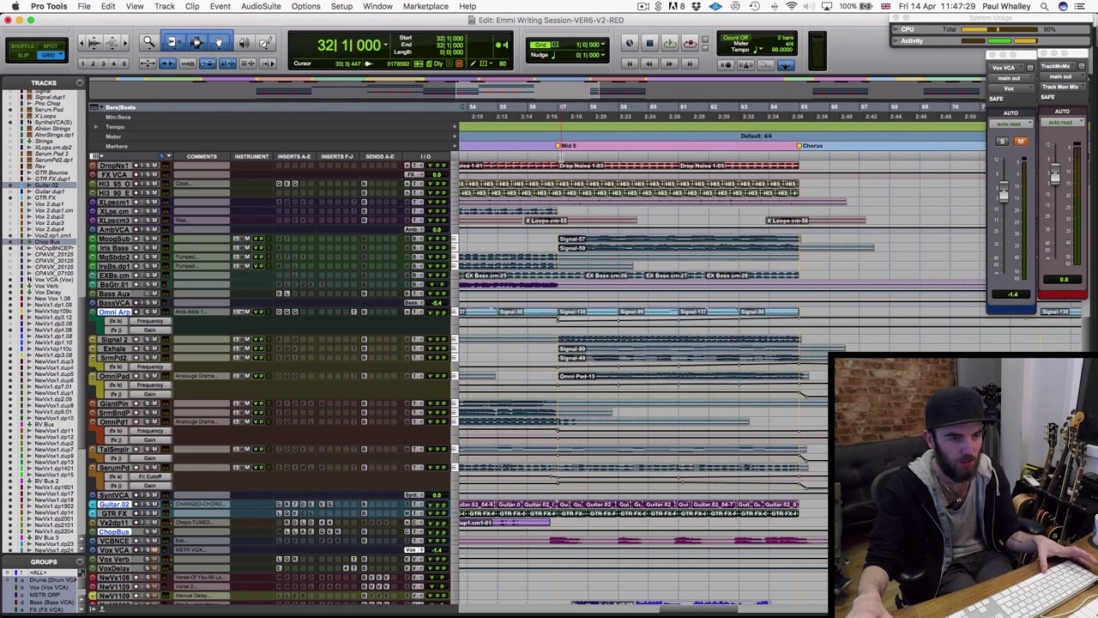
scroll(720, 171, "right", 4)
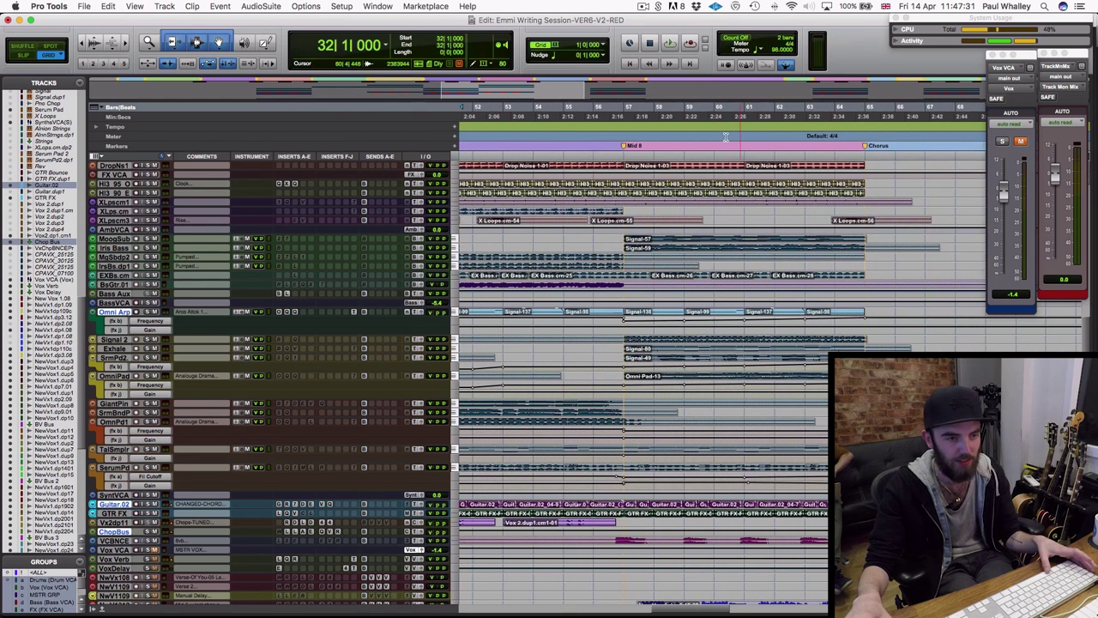
left_click(602, 128)
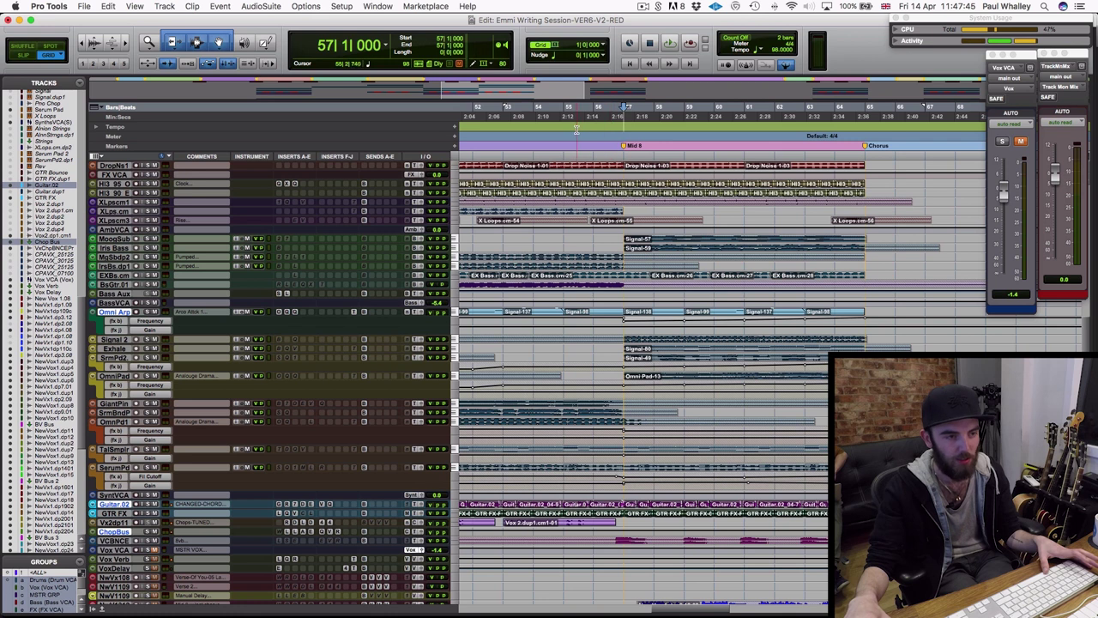
- Audition the lead-in and opening of the Mid 8 from bar 55 and stop playback
scroll(575, 129, "left", 1)
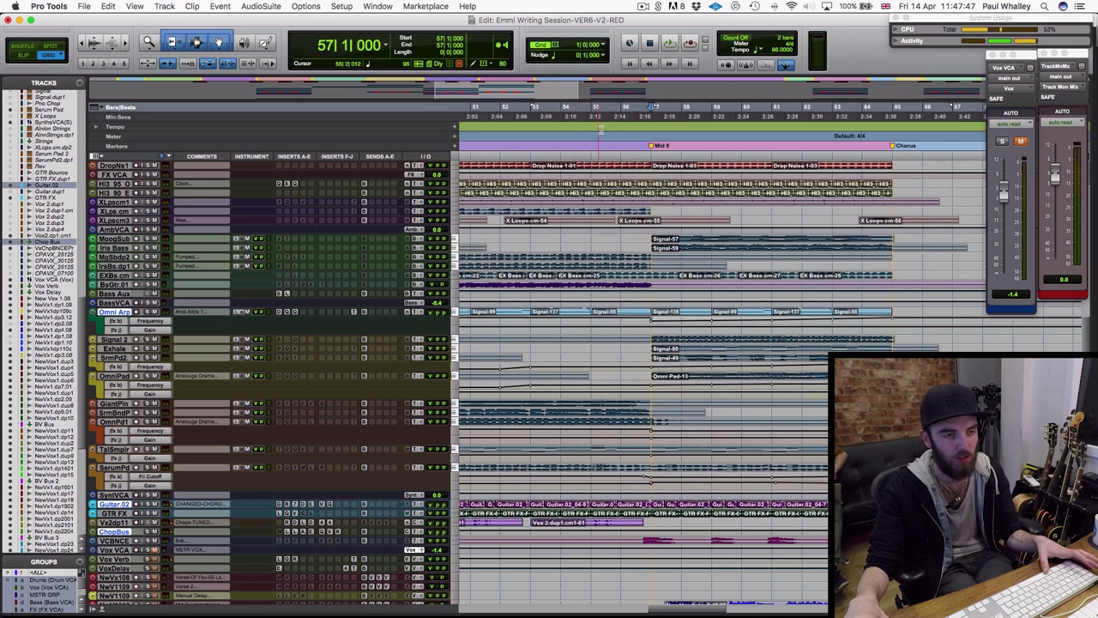
left_click(620, 129)
left_click(590, 131)
key("space")
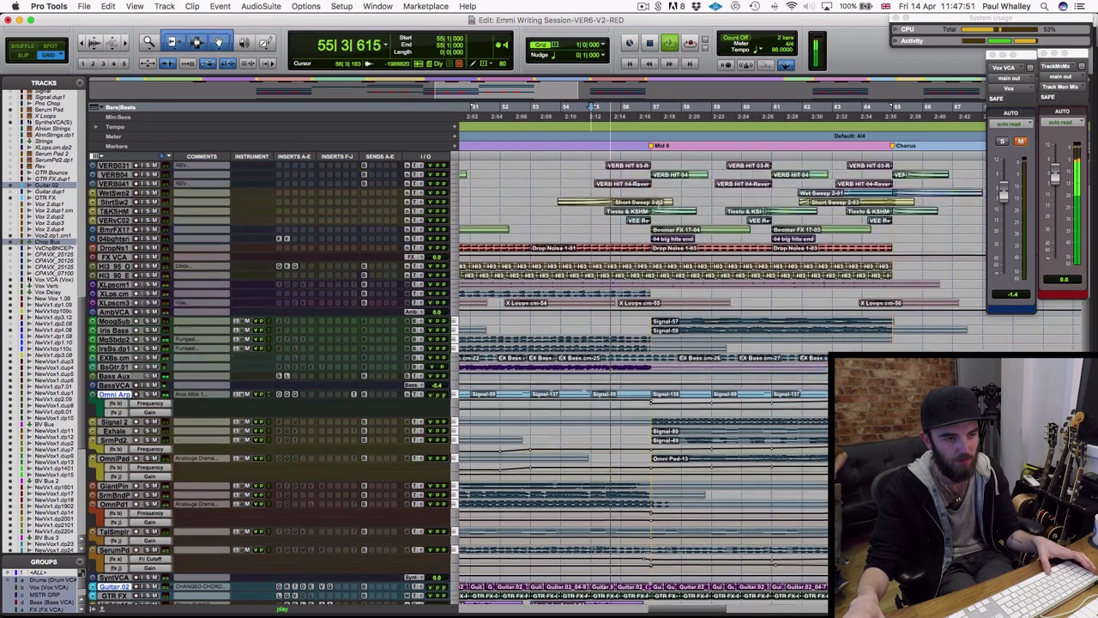
scroll(660, 206, "up", 10)
scroll(660, 206, "down", 10)
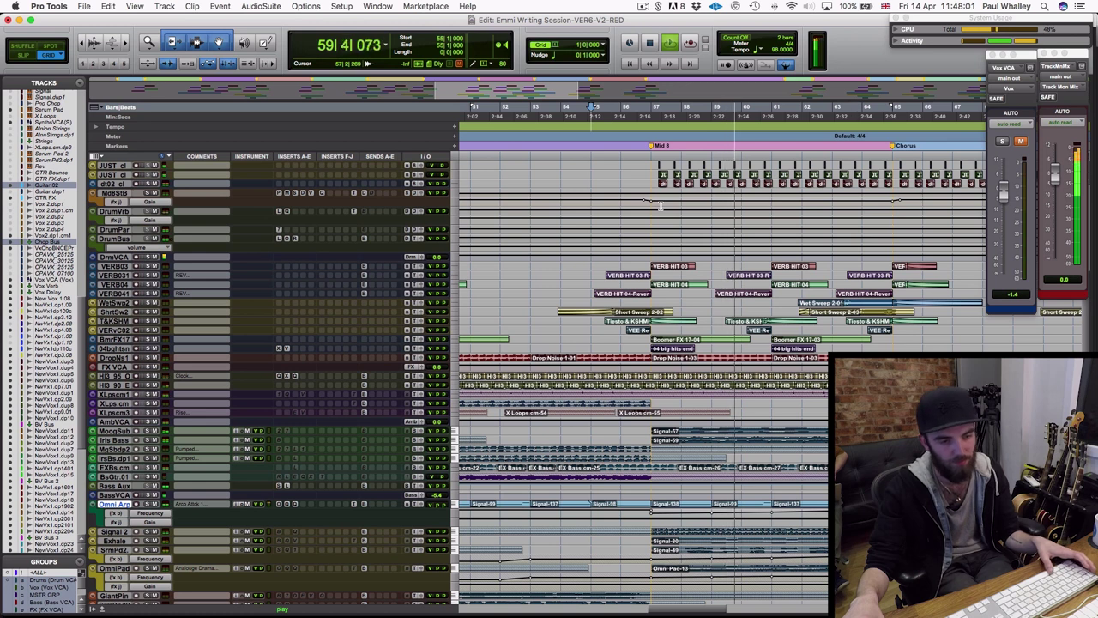
key("space")
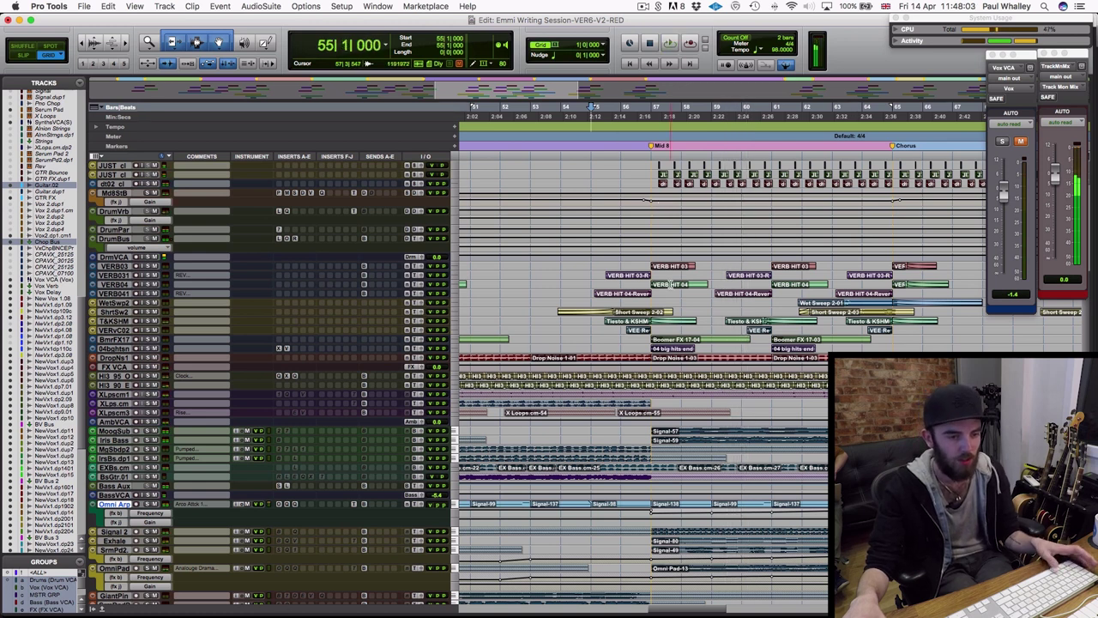
- Solo the Omni Arp track and enlarge its EQ3 1-Band Frequency and Trim Gain automation lanes
scroll(669, 285, "down", 3)
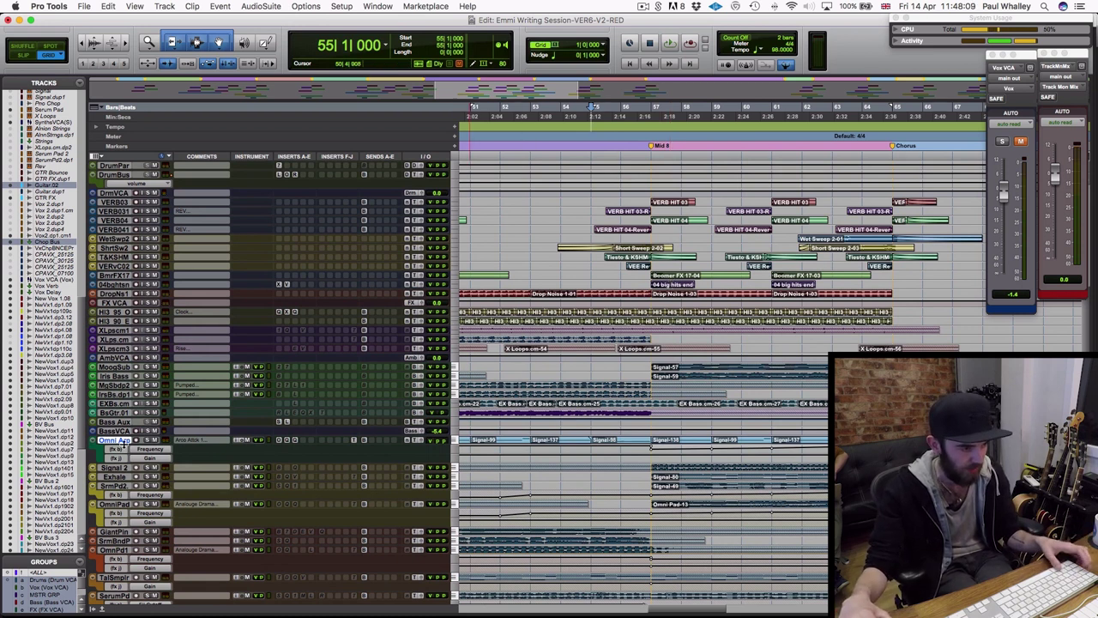
key("ctrl+Up")
key("ctrl+Up")
key("ctrl+Up")
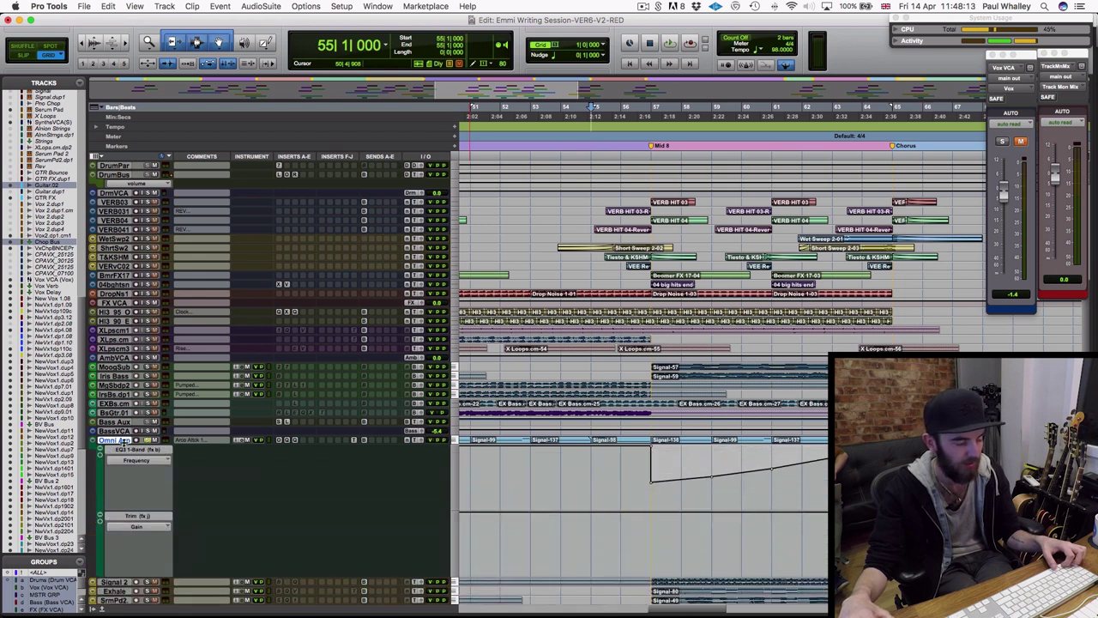
scroll(590, 307, "down", 3)
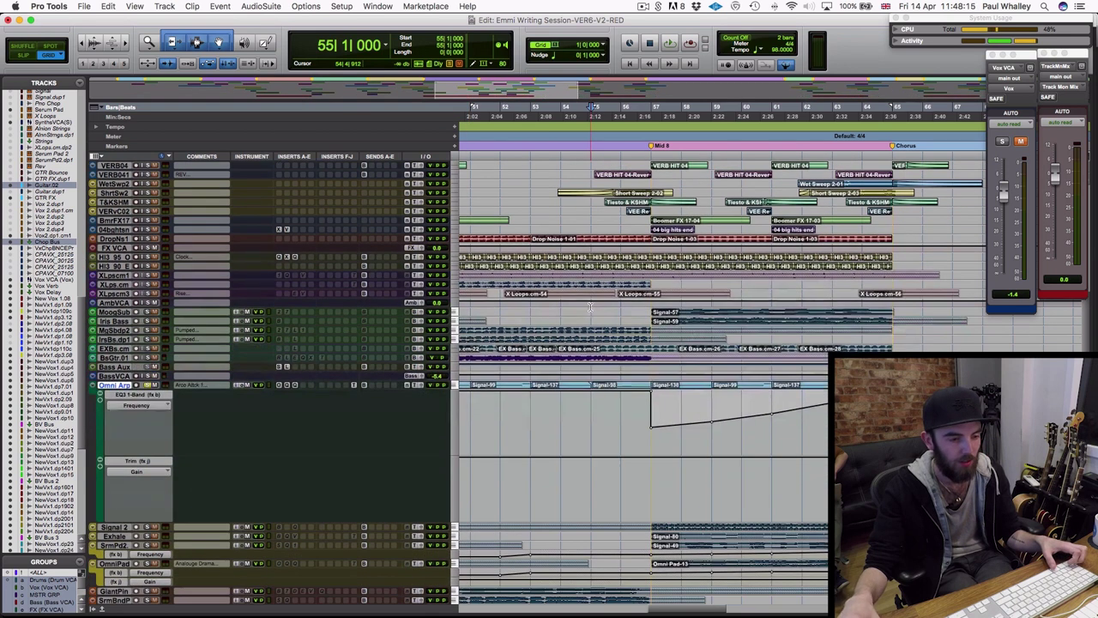
- Enlarge the Omni Arp track's clip lane and open its EQ3 1-Band insert
left_click_drag(117, 393, 103, 452)
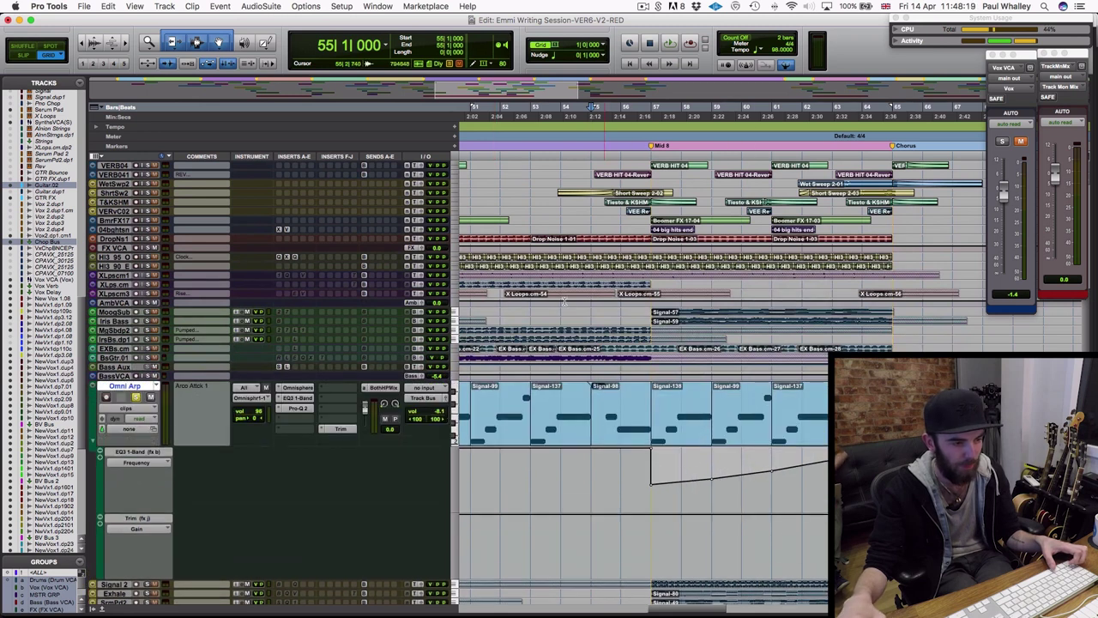
scroll(568, 334, "down", 3)
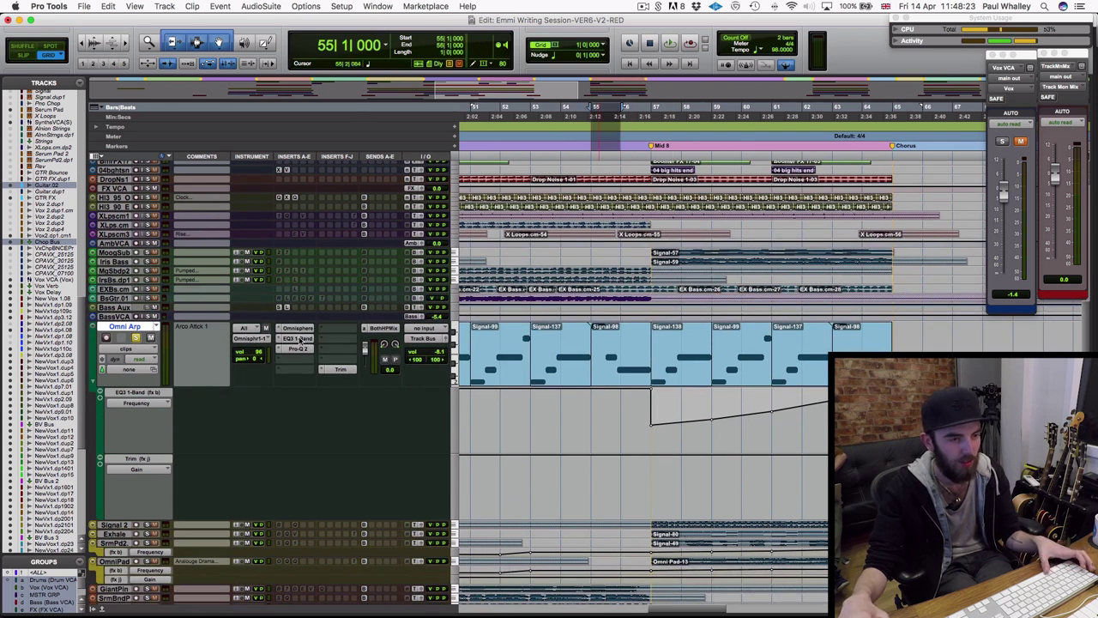
left_click(299, 340)
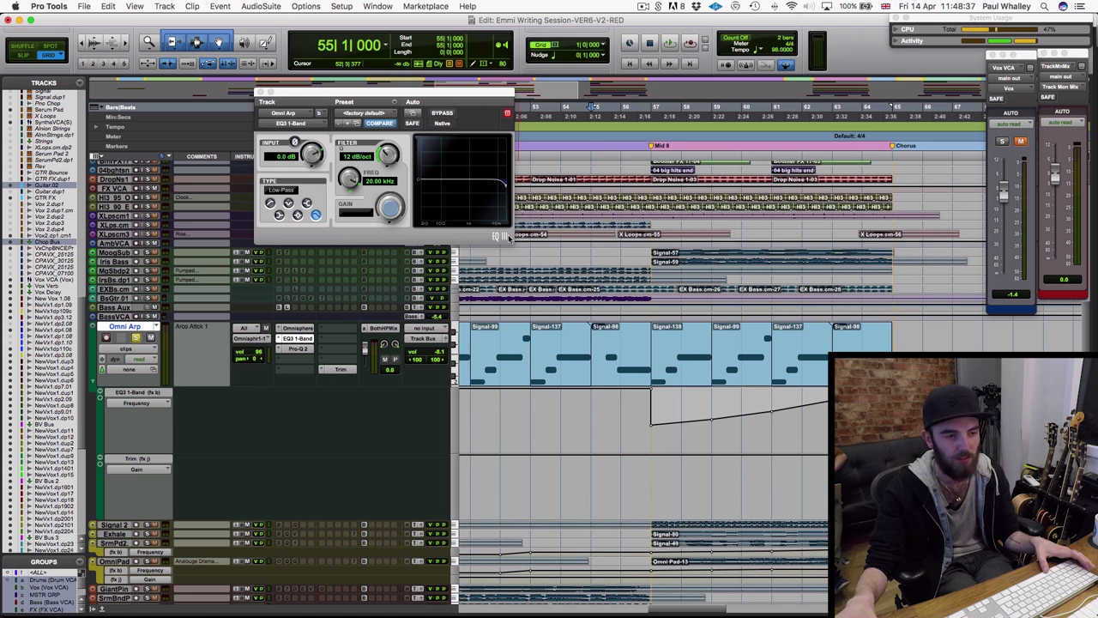
- Audition the soloed Omni Arp from bar 56 into the Mid 8 and stop playback
left_click(619, 135)
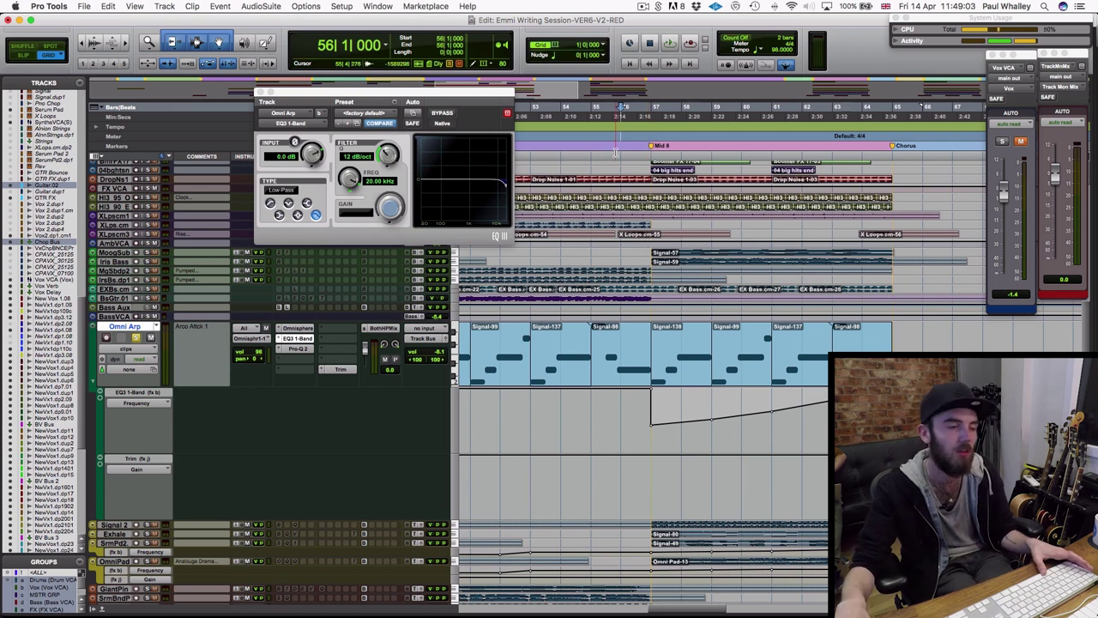
key("space")
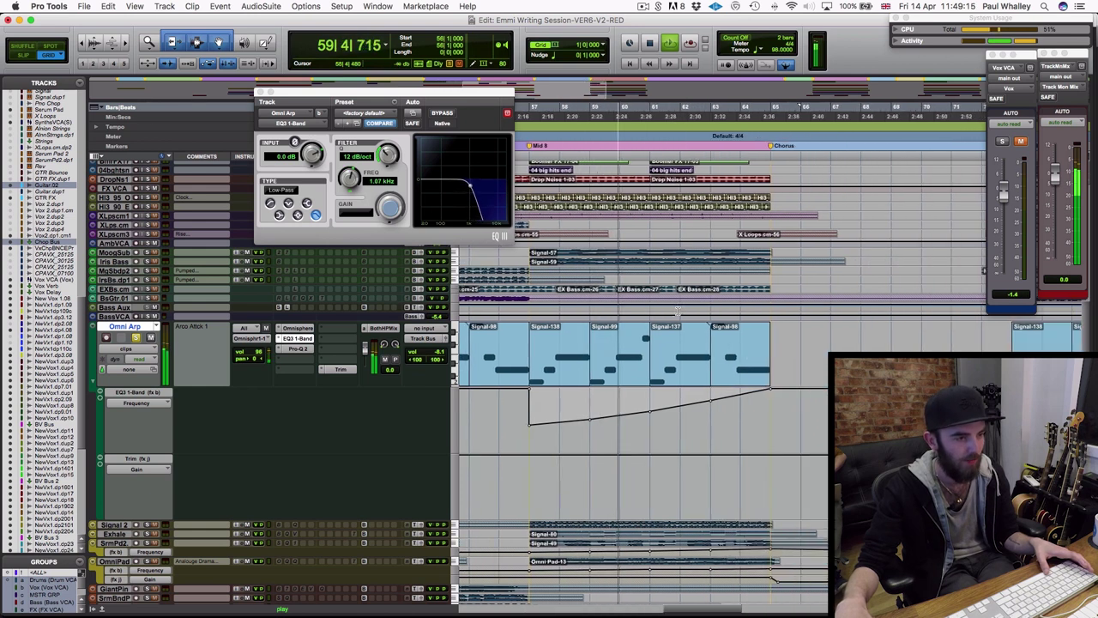
key("space")
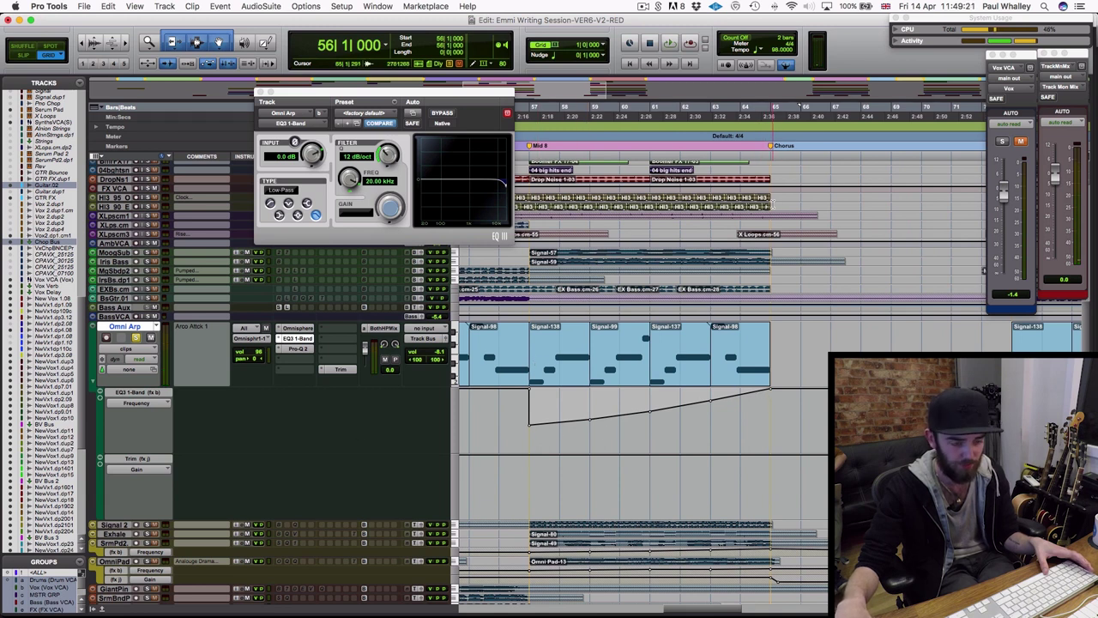
- Set the playback start at bar 32, audition the soloed Omni Arp into the verse and stop playback
scroll(772, 204, "up", 1)
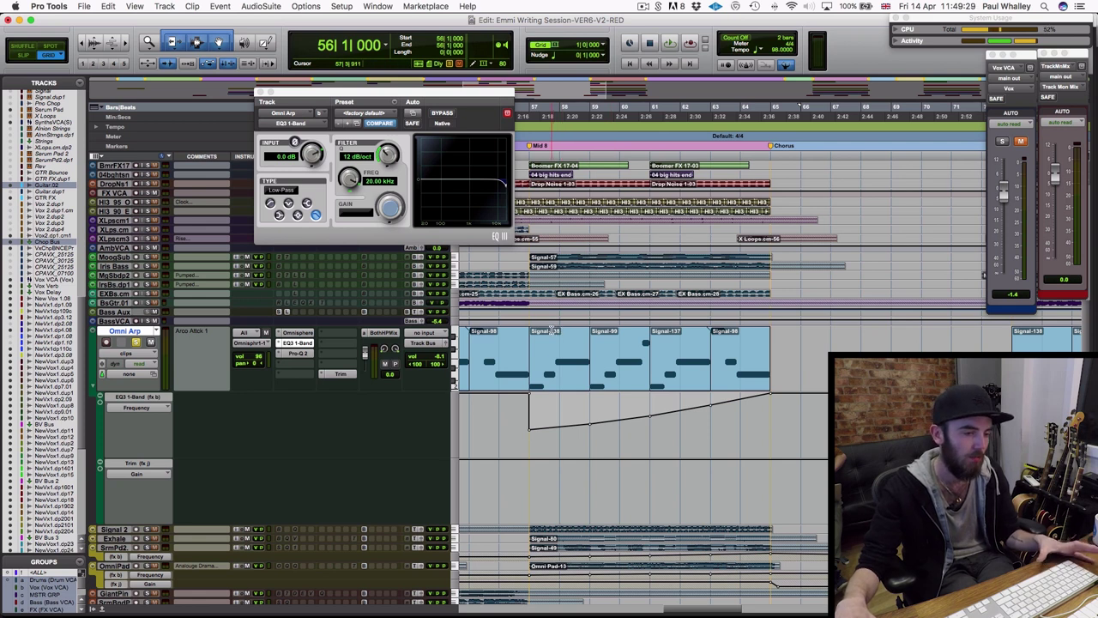
scroll(551, 329, "left", 2)
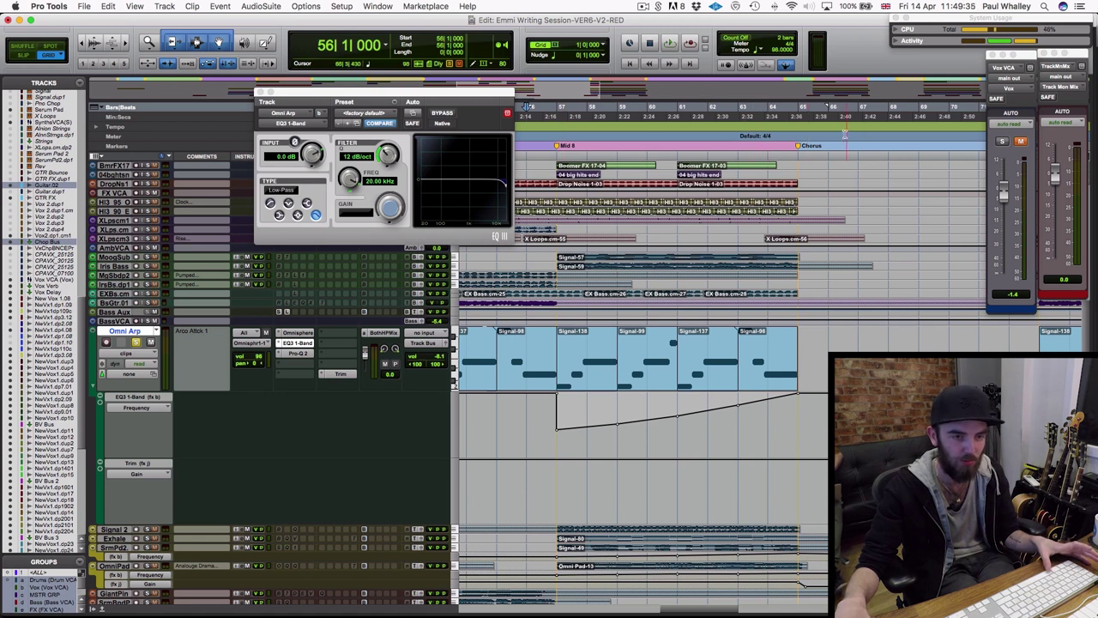
scroll(752, 196, "left", 15)
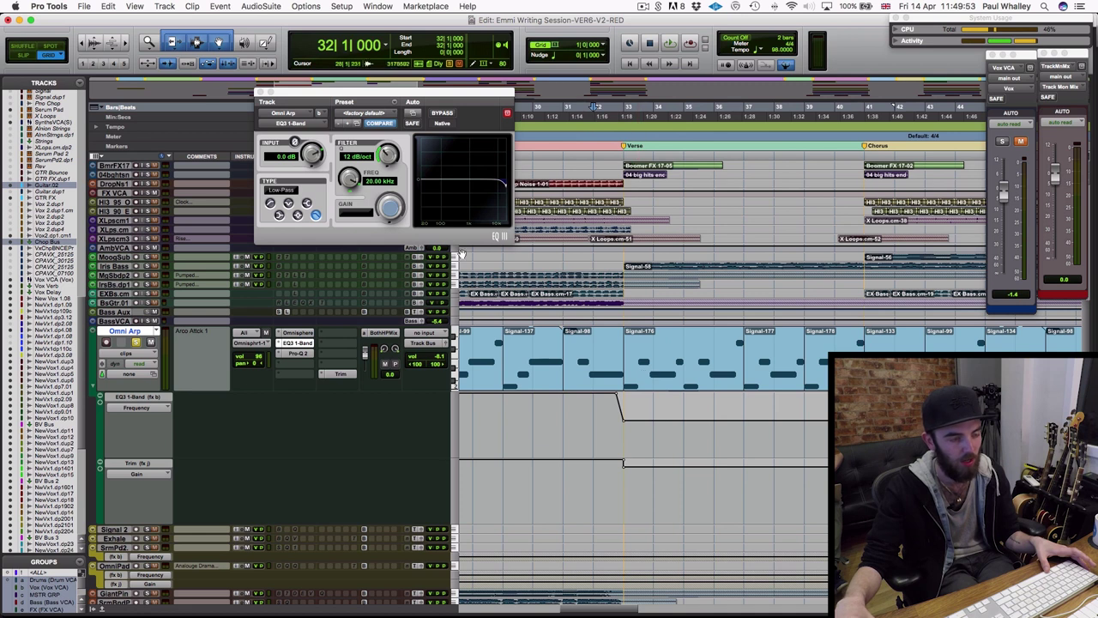
key("space")
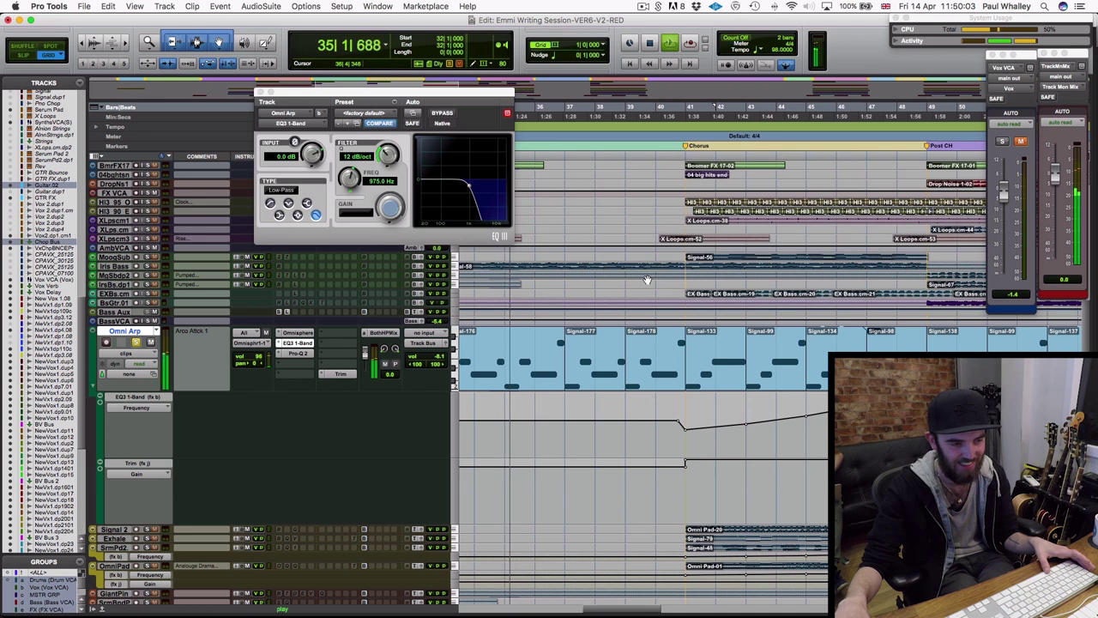
key("space")
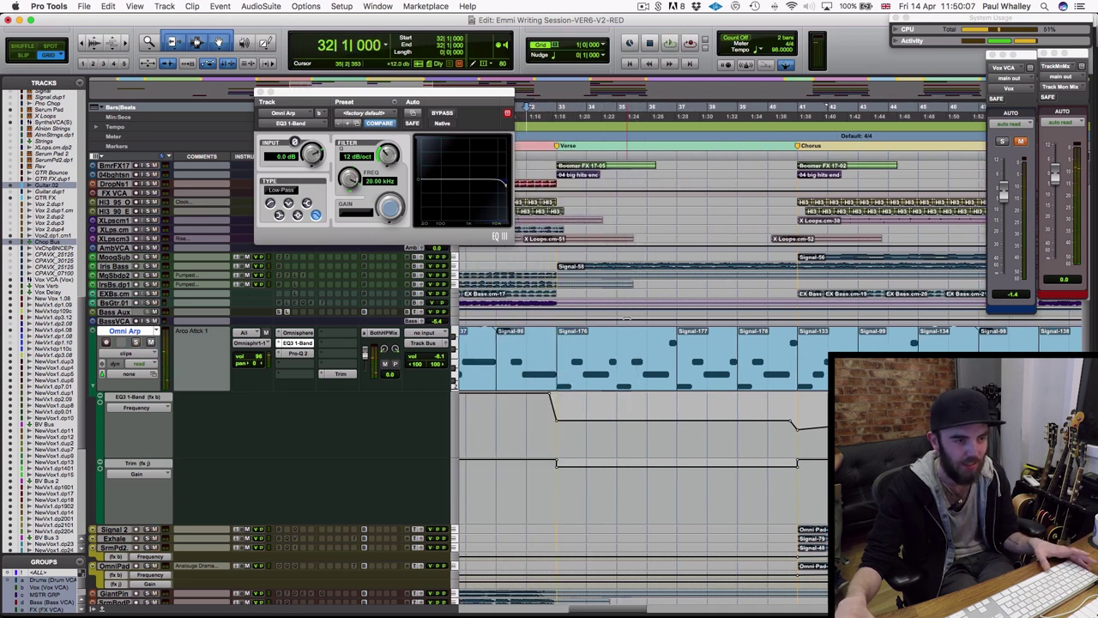
- Unsolo the Omni Arp, audition the transition into the verse from bar 32 and stop playback
scroll(576, 300, "up", 3)
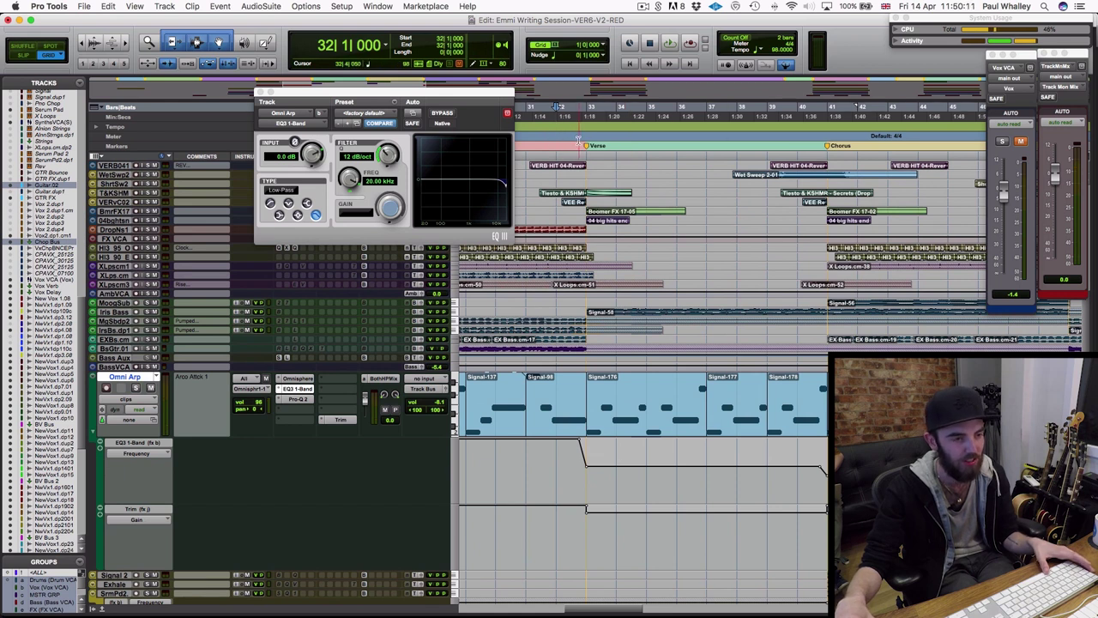
key("space")
scroll(649, 275, "down", 3)
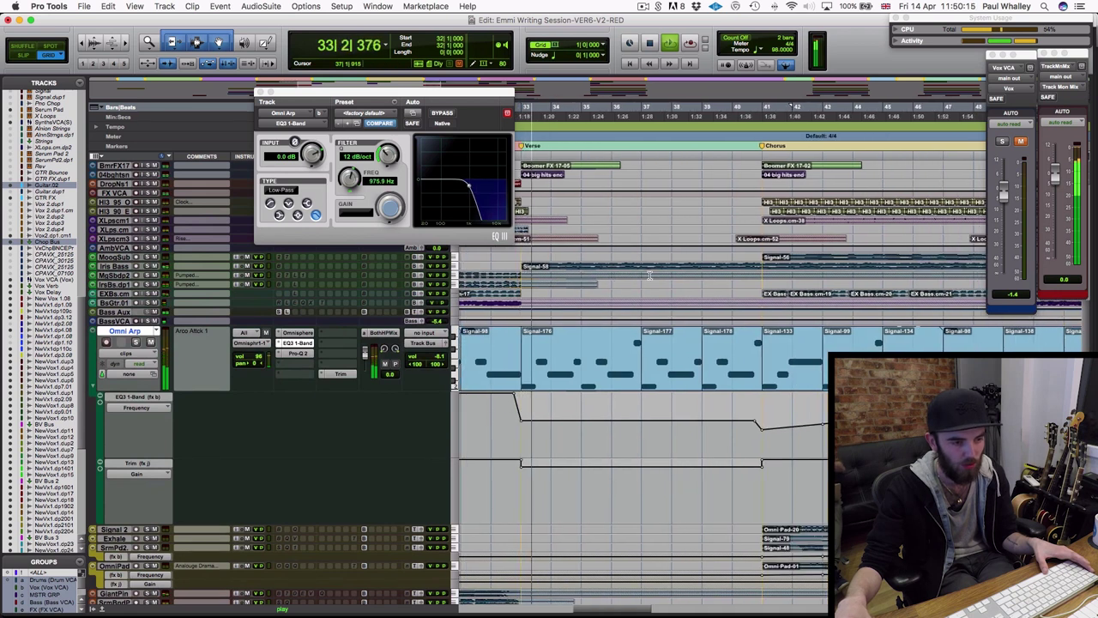
scroll(648, 278, "up", 3)
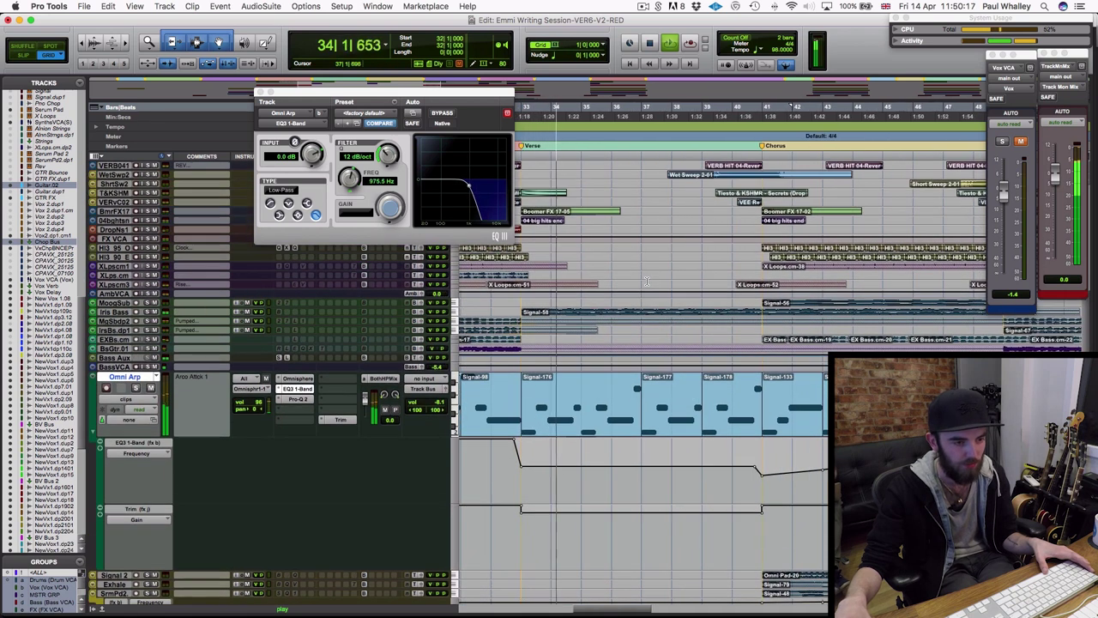
scroll(648, 281, "up", 5)
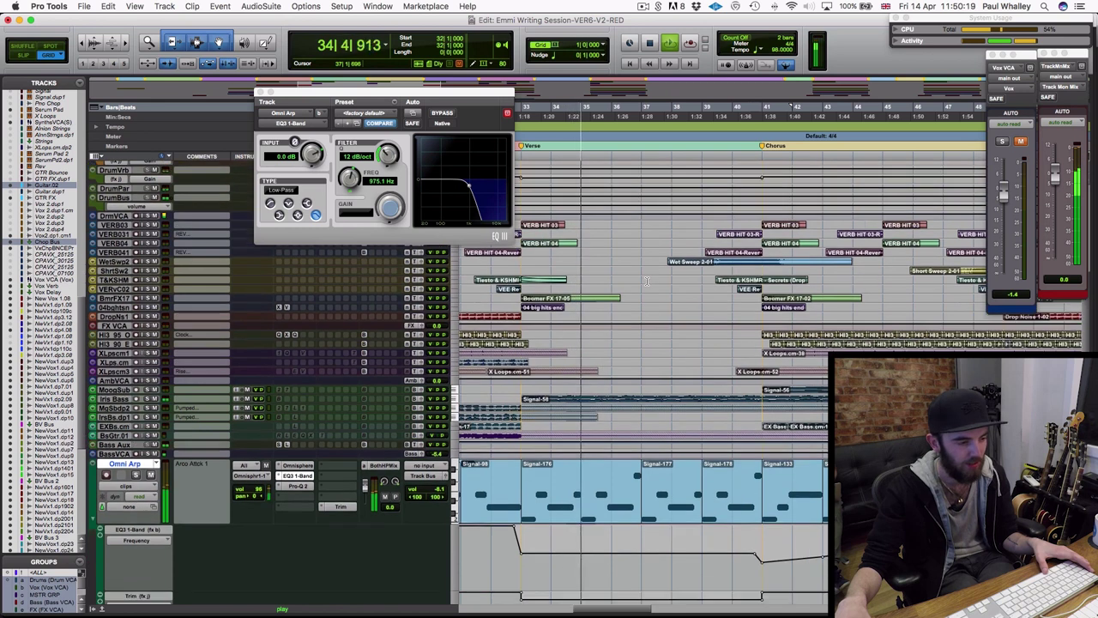
key("space")
- Solo the Loop 1 and S_98_1 percussion tracks, audition the verse from bar 33 and stop playback
scroll(550, 390, "up", 8)
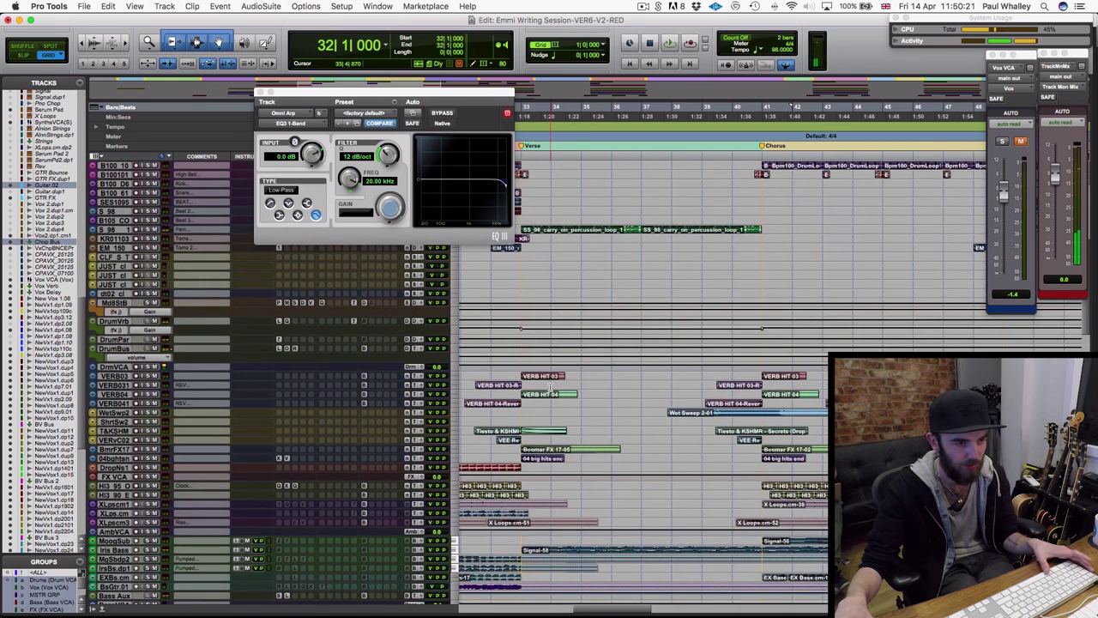
scroll(551, 386, "up", 2)
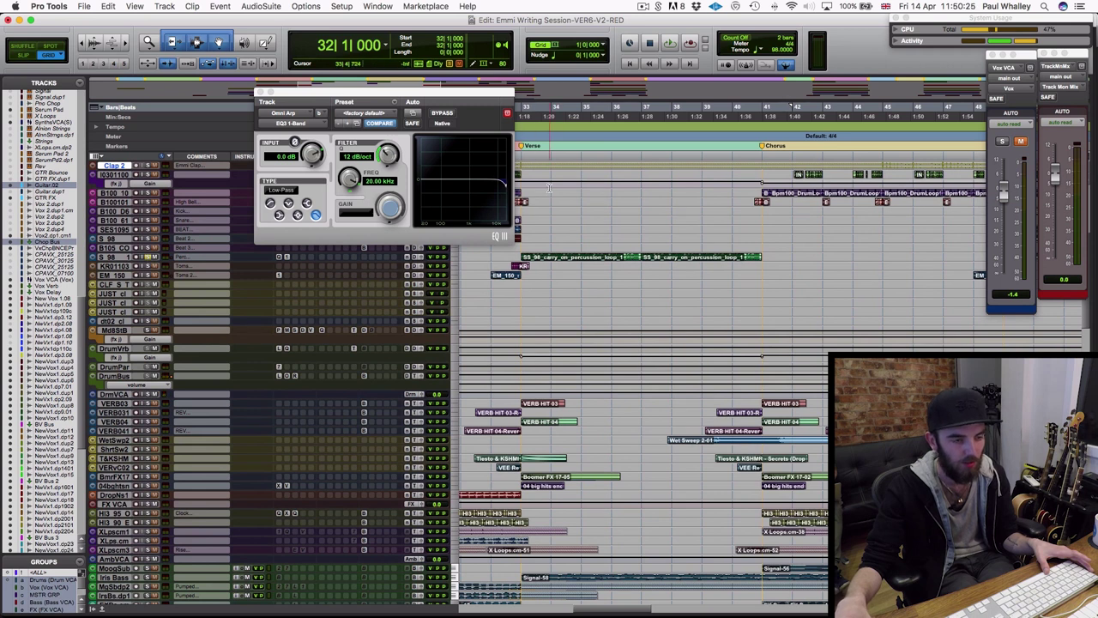
scroll(549, 188, "up", 8)
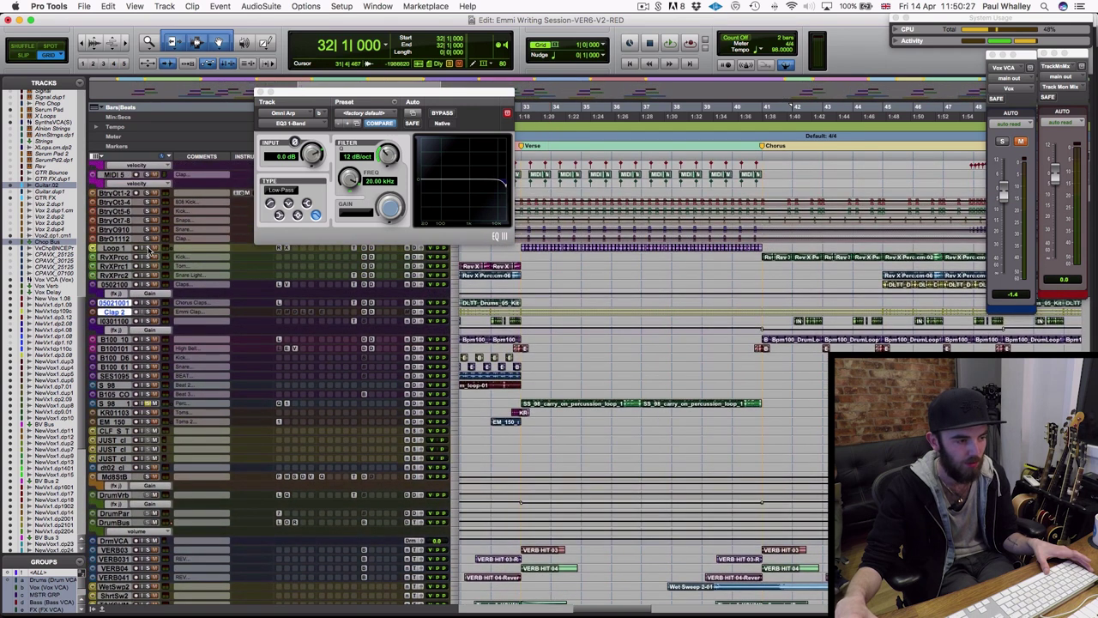
scroll(161, 428, "down", 4)
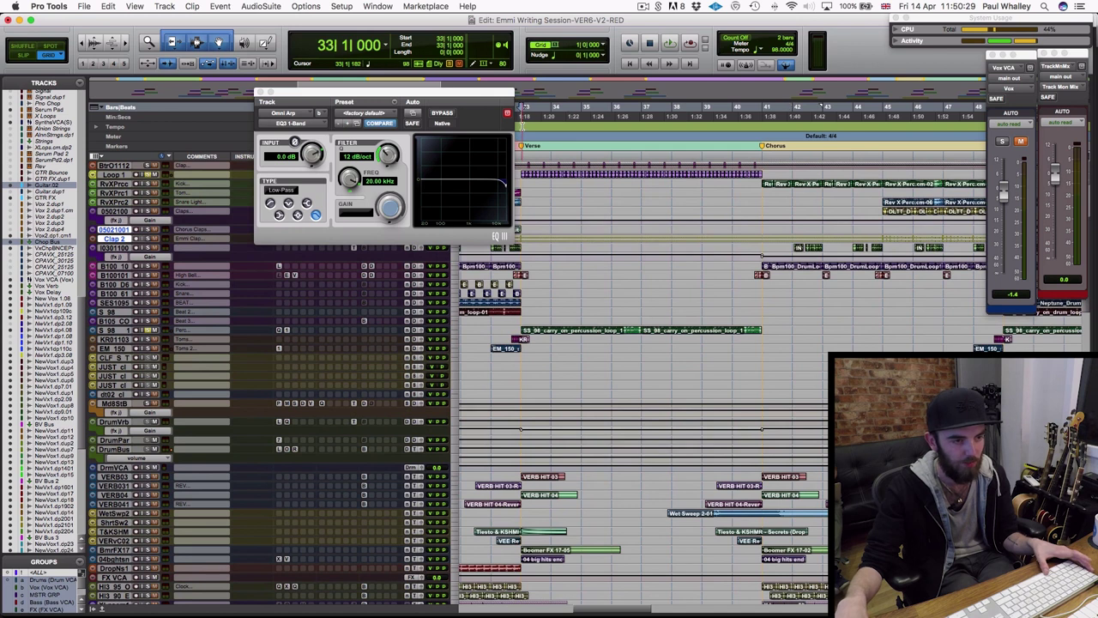
key("space")
scroll(581, 289, "down", 4)
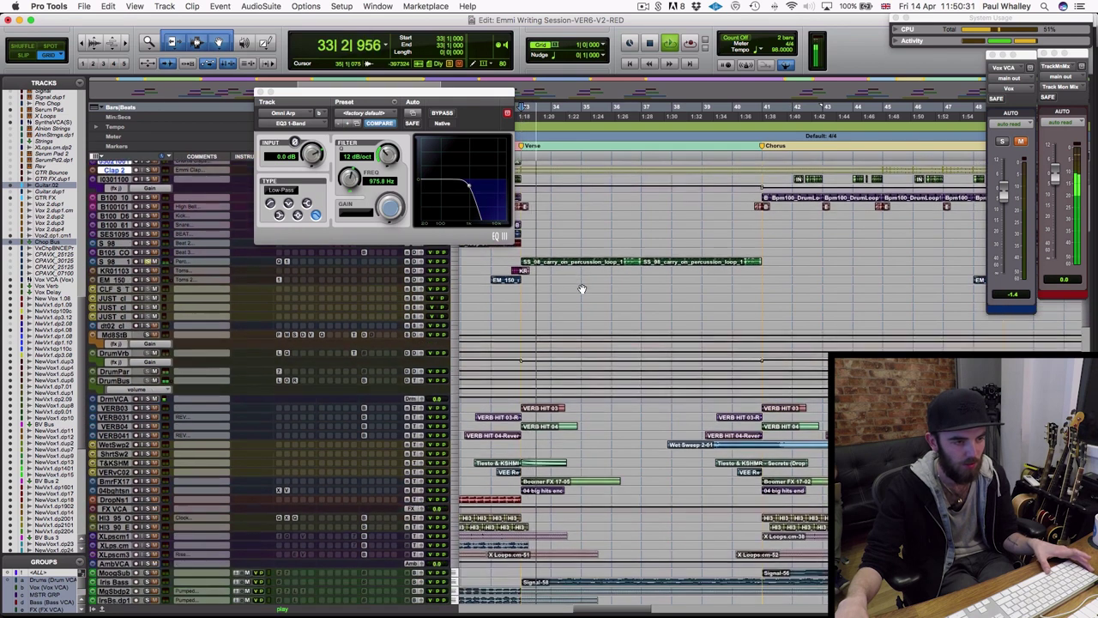
scroll(581, 289, "down", 2)
key("space")
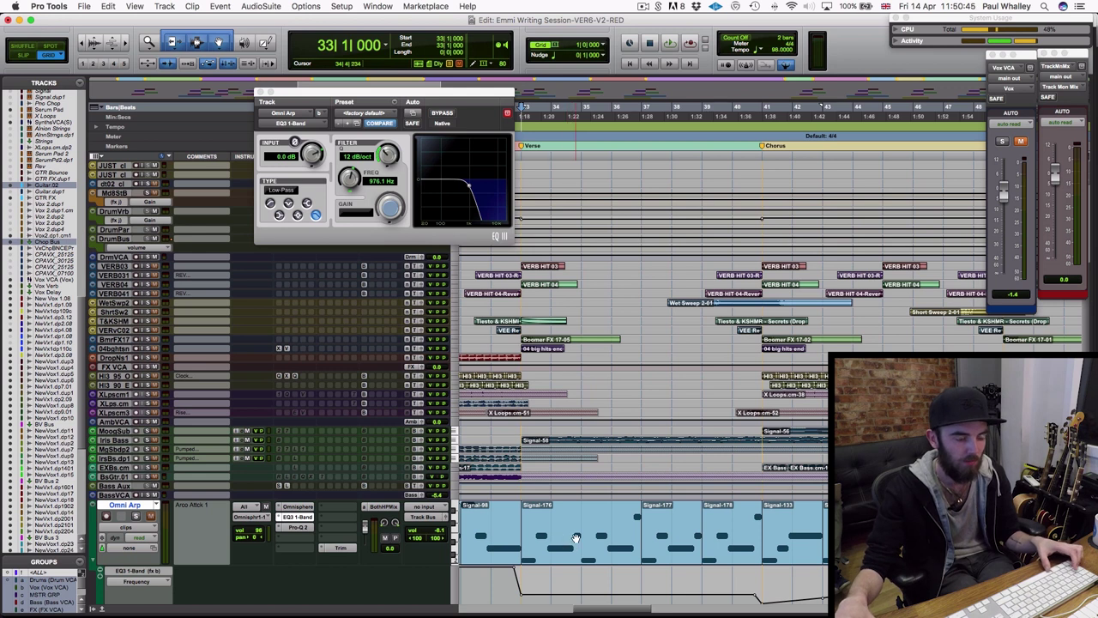
- Return the solo to the Omni Arp, audition its filter drop into the verse from bar 32 and stop playback
scroll(576, 538, "right", 1)
scroll(575, 535, "up", 3)
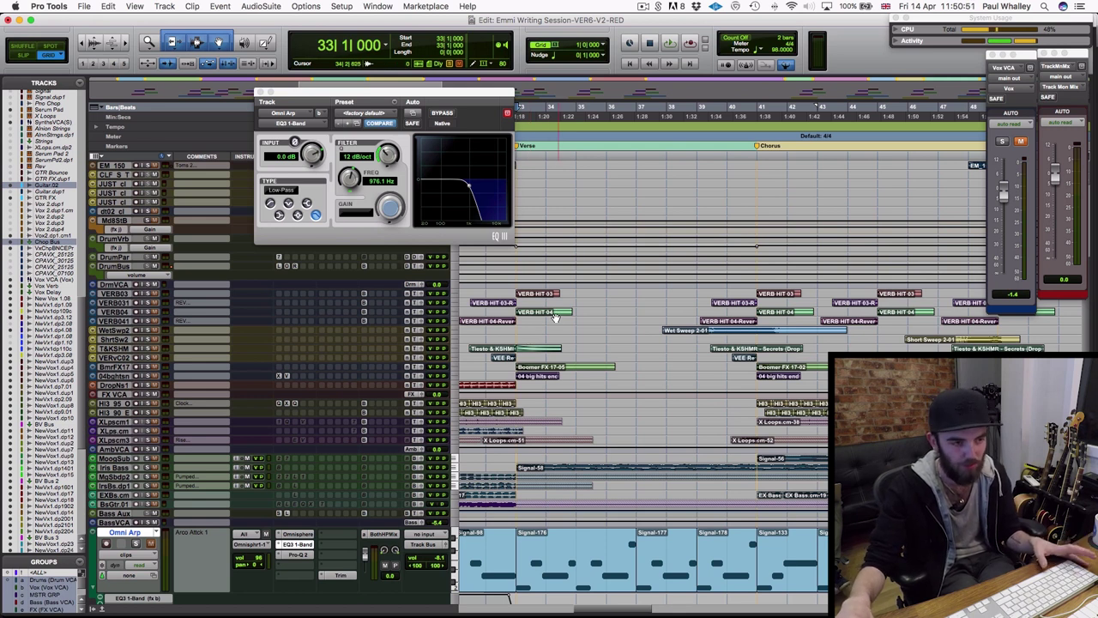
scroll(558, 319, "down", 3)
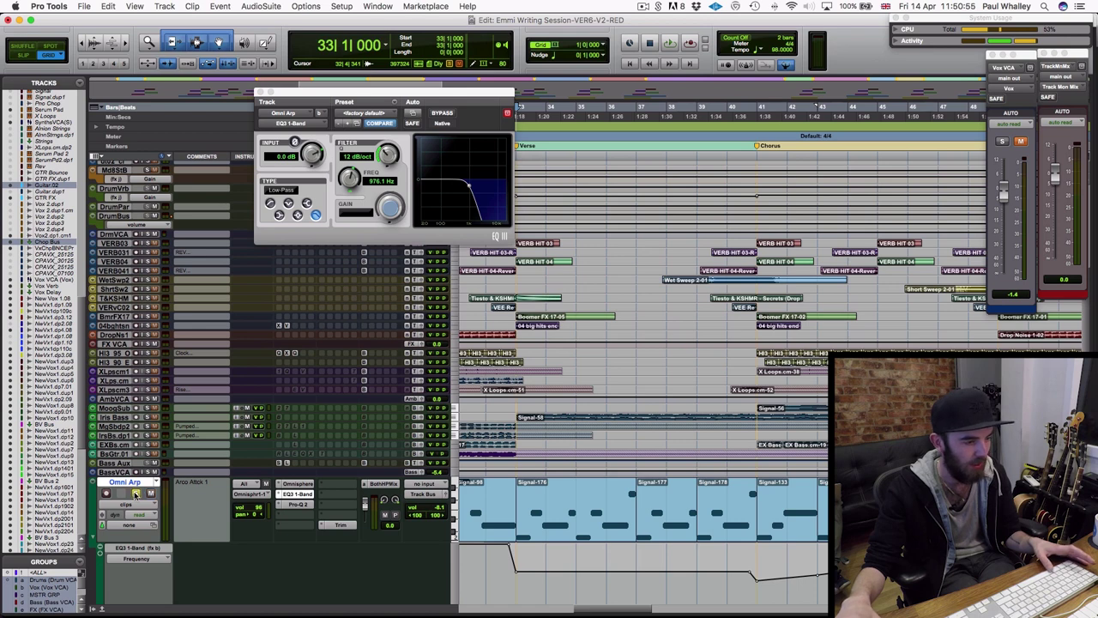
scroll(546, 386, "up", 9)
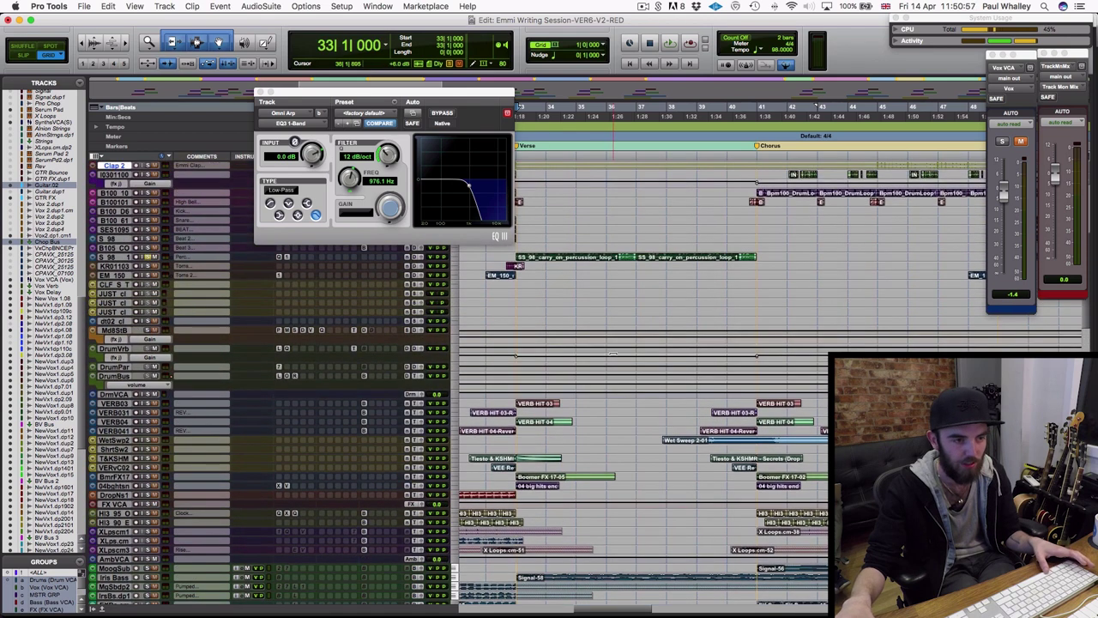
scroll(612, 353, "down", 15)
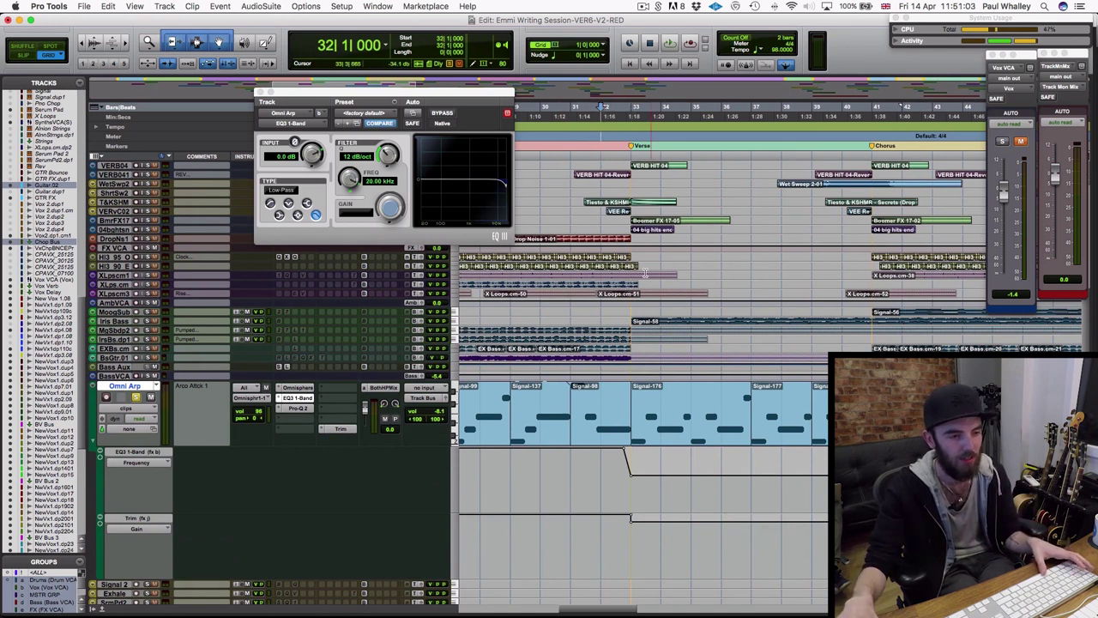
key("space")
scroll(645, 273, "down", 5)
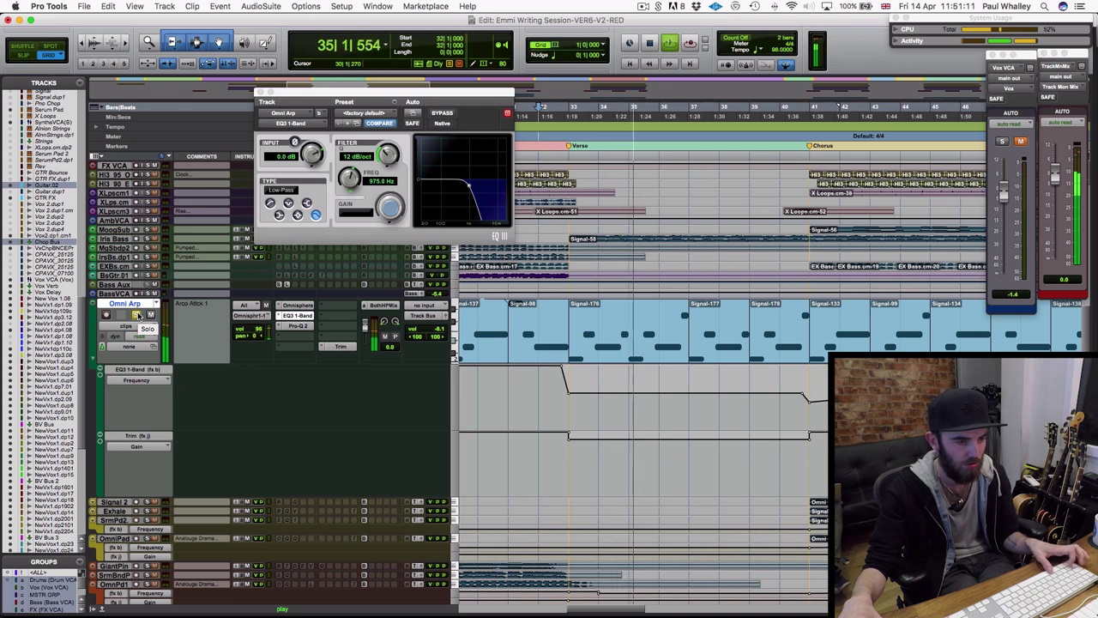
key("space")
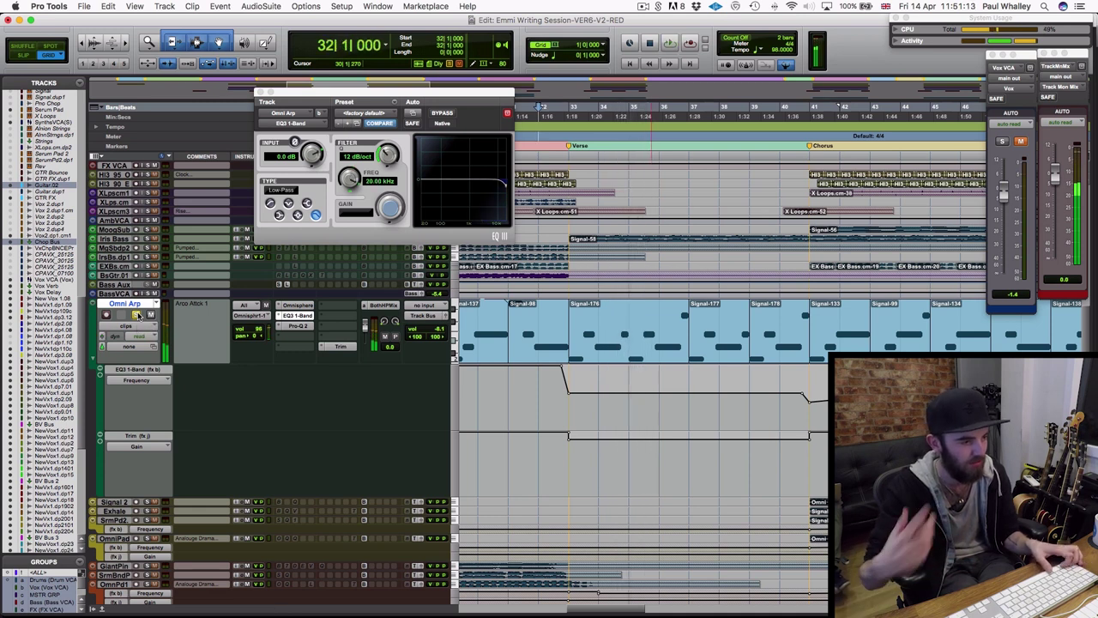
- Unsolo the Omni Arp, solo the Guitar.02 track and enlarge its lane
scroll(483, 321, "down", 5)
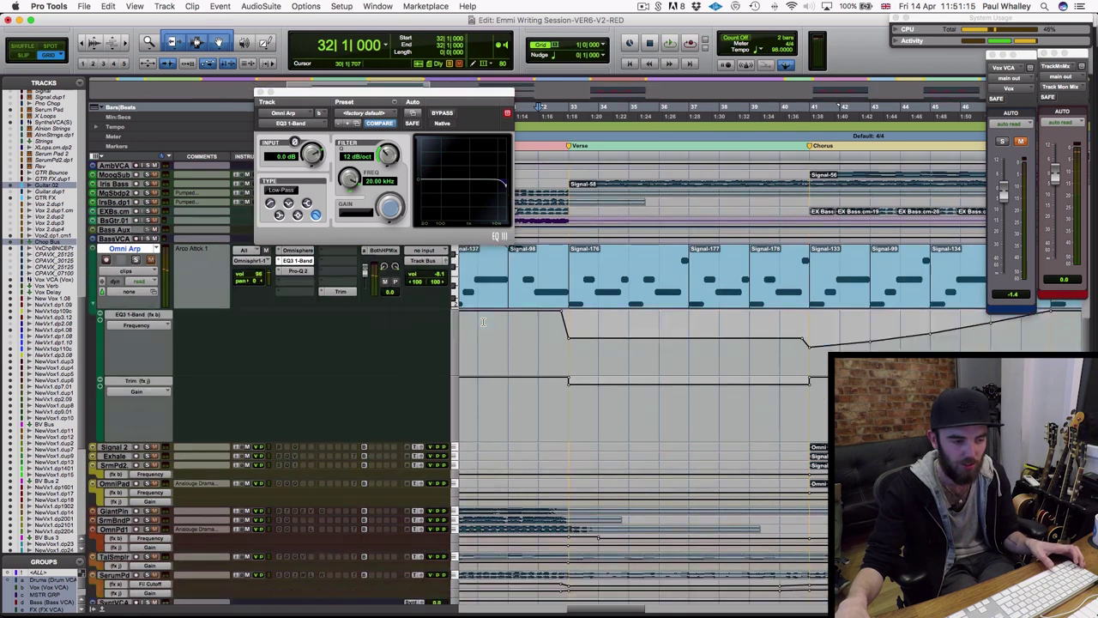
scroll(483, 322, "down", 10)
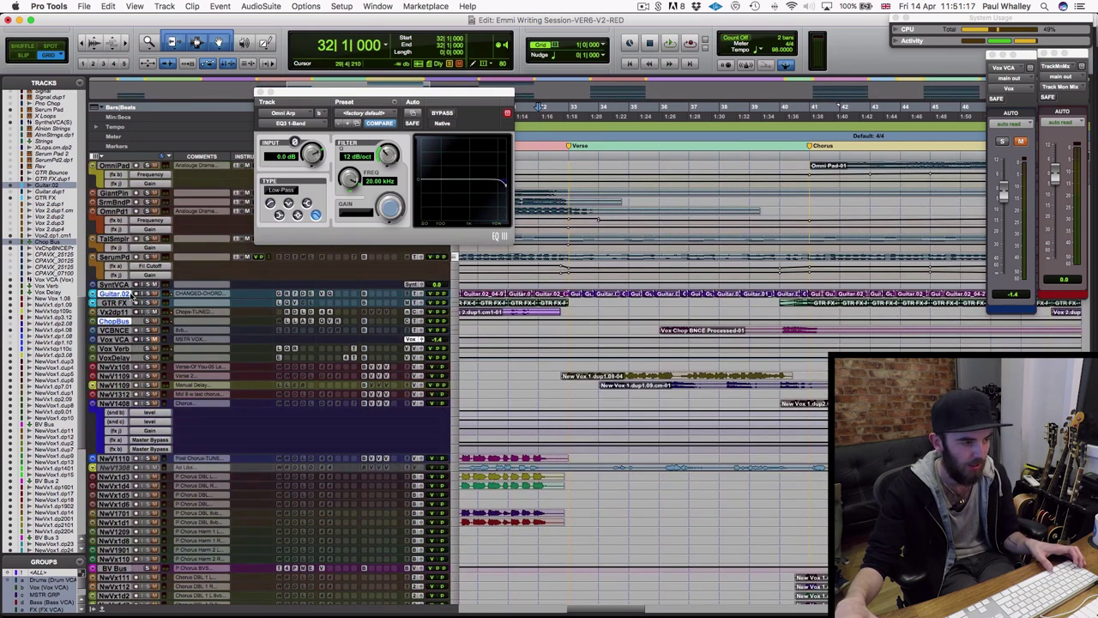
key("ctrl+Up")
key("ctrl+Up")
key("ctrl+Up")
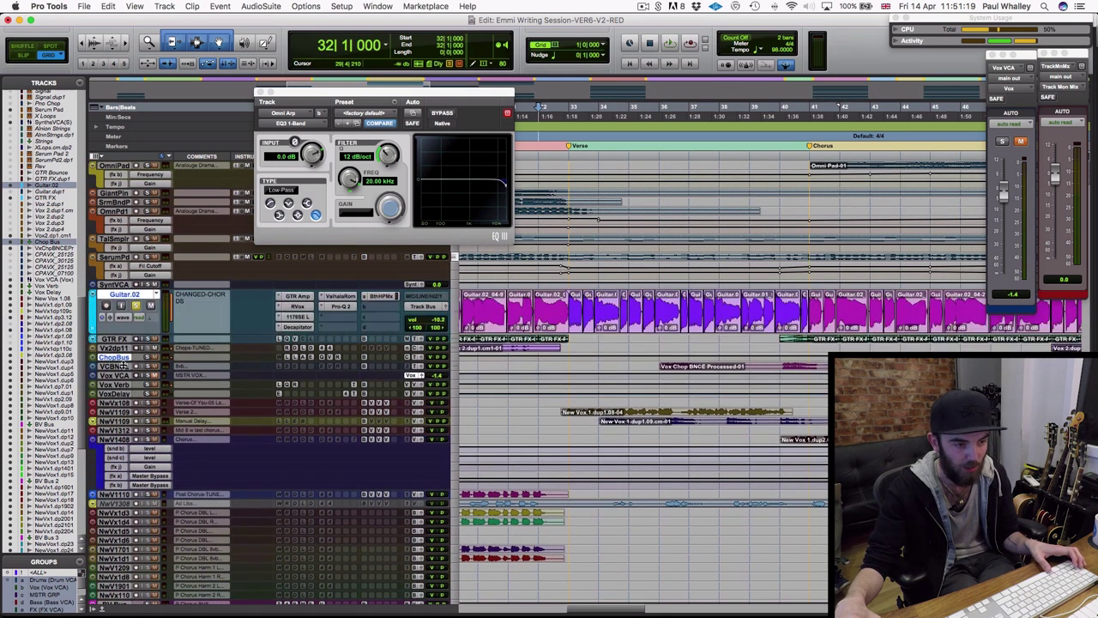
- Examine the Guitar.02 clips across the arrangement and select the empty stretch from bar 65 to bar 73 in the last chorus
scroll(504, 483, "left", 3)
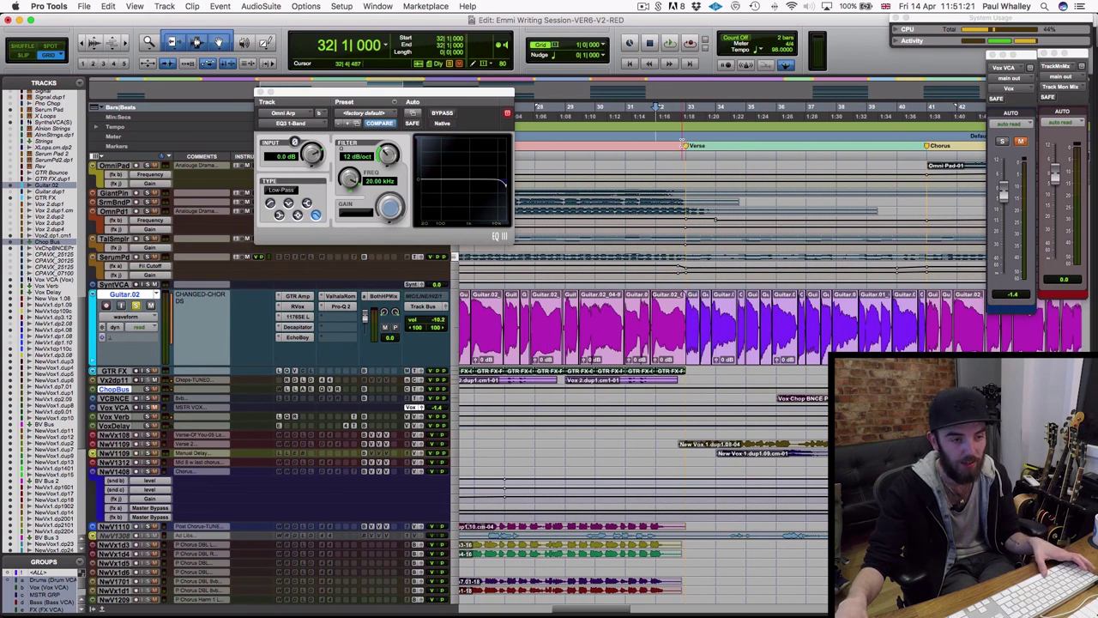
scroll(618, 157, "right", 5)
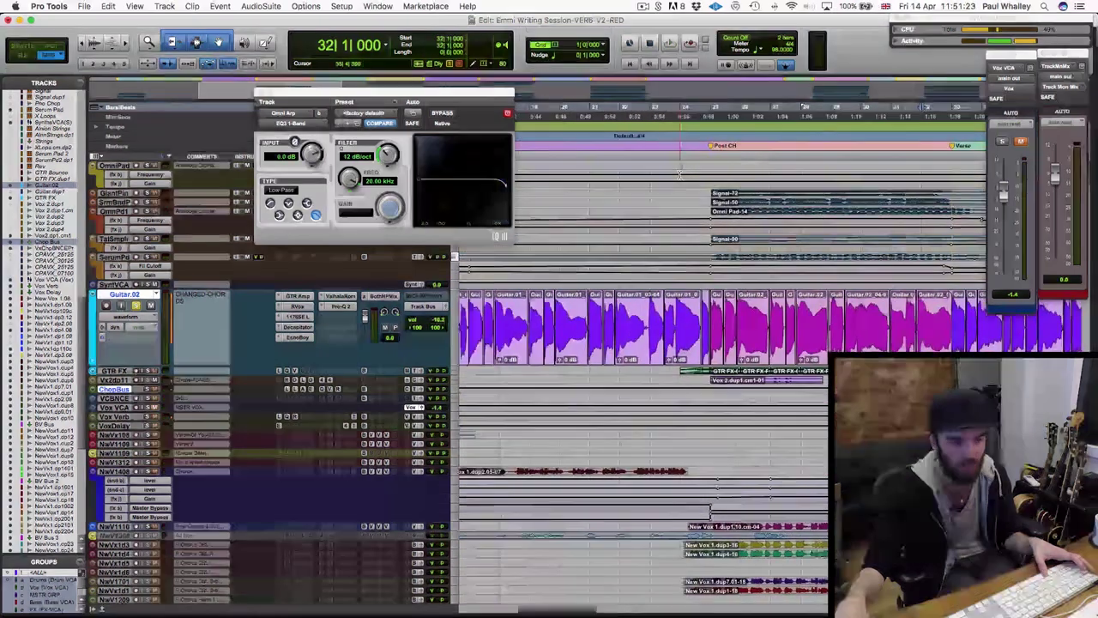
scroll(679, 175, "left", 5)
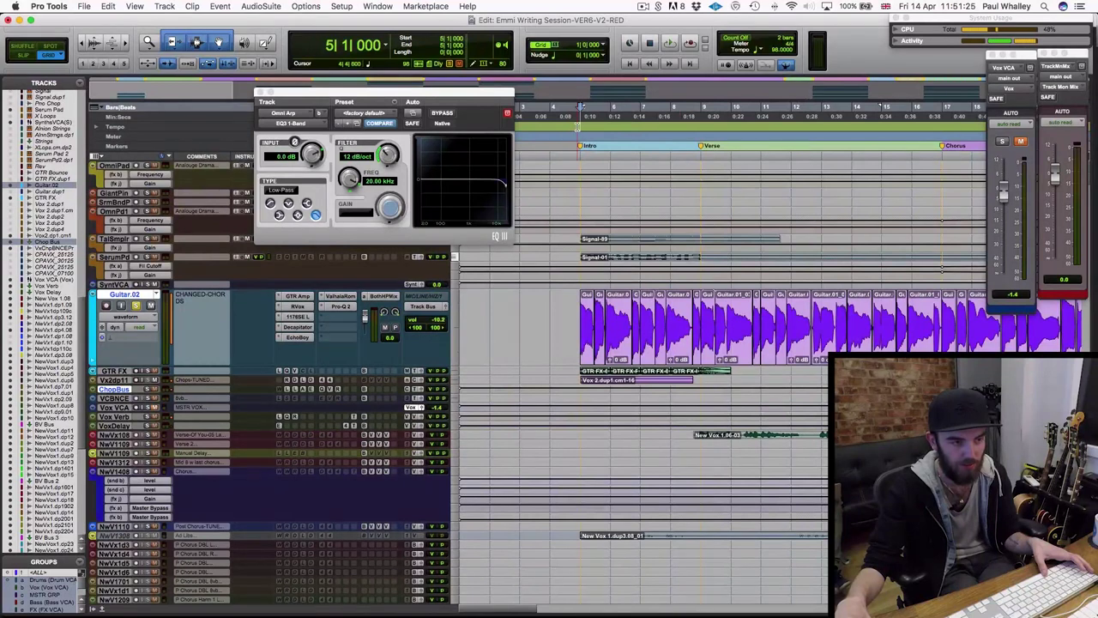
scroll(568, 128, "right", 15)
scroll(605, 157, "right", 1)
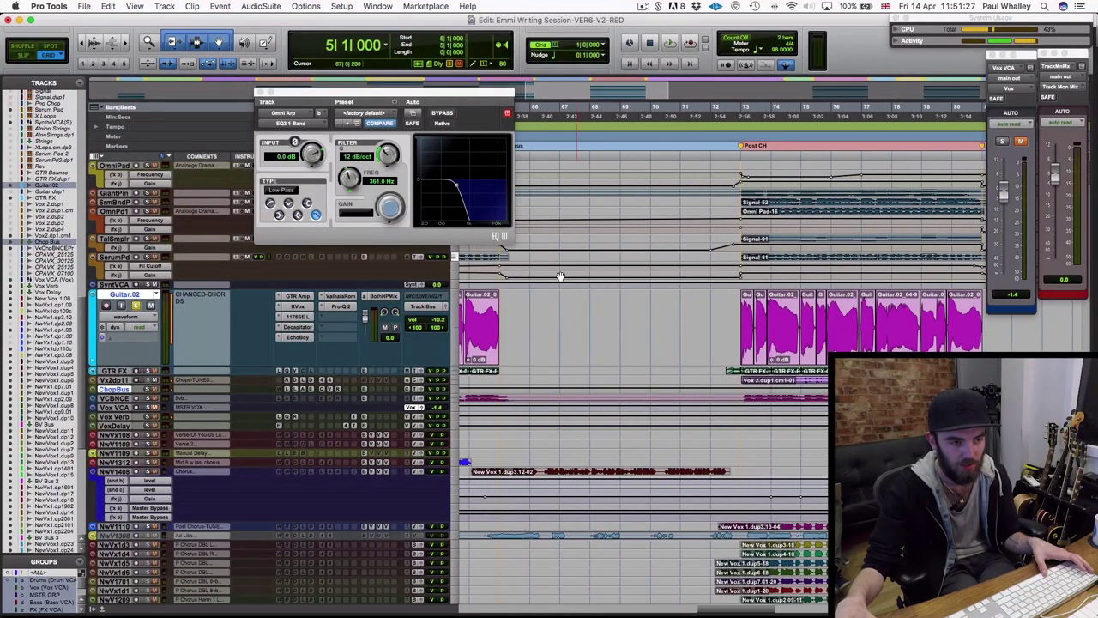
left_click_drag(505, 318, 721, 326)
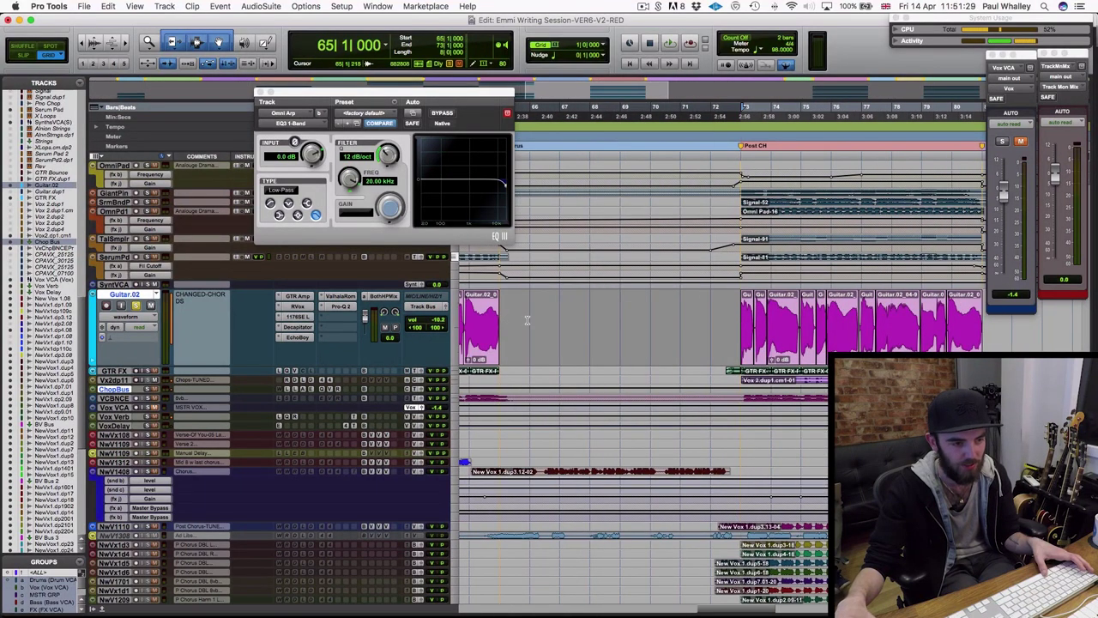
scroll(676, 327, "up", 5)
scroll(601, 292, "down", 5)
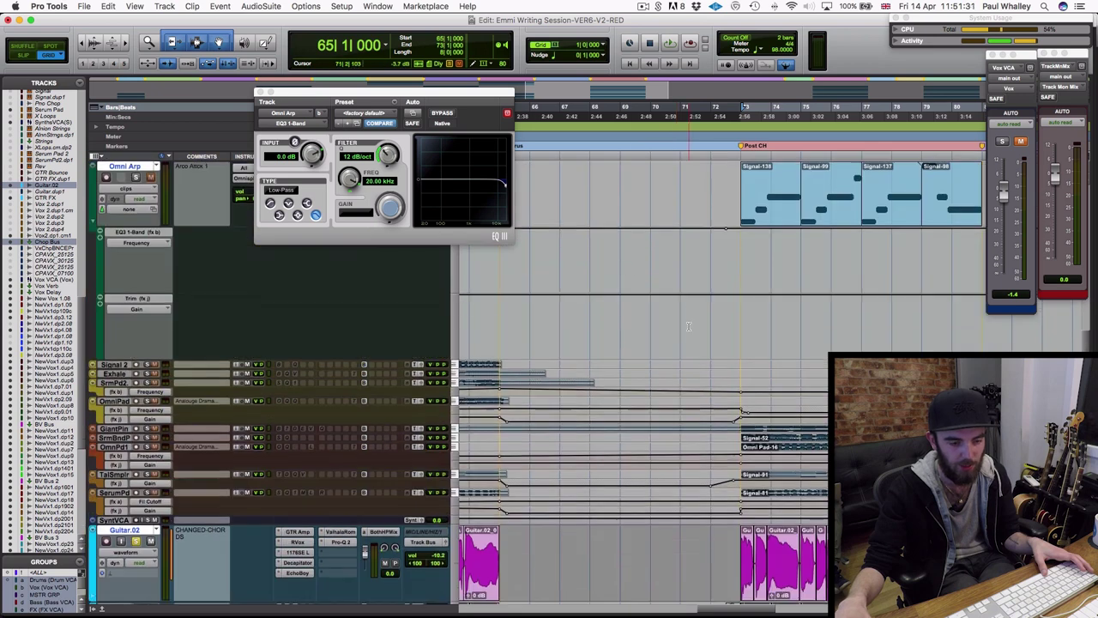
- Audition the soloed Guitar.02 track from bar 32 into the verse, close the EQ III window, unsolo the guitar and stop playback
scroll(686, 324, "left", 20)
scroll(686, 324, "left", 12)
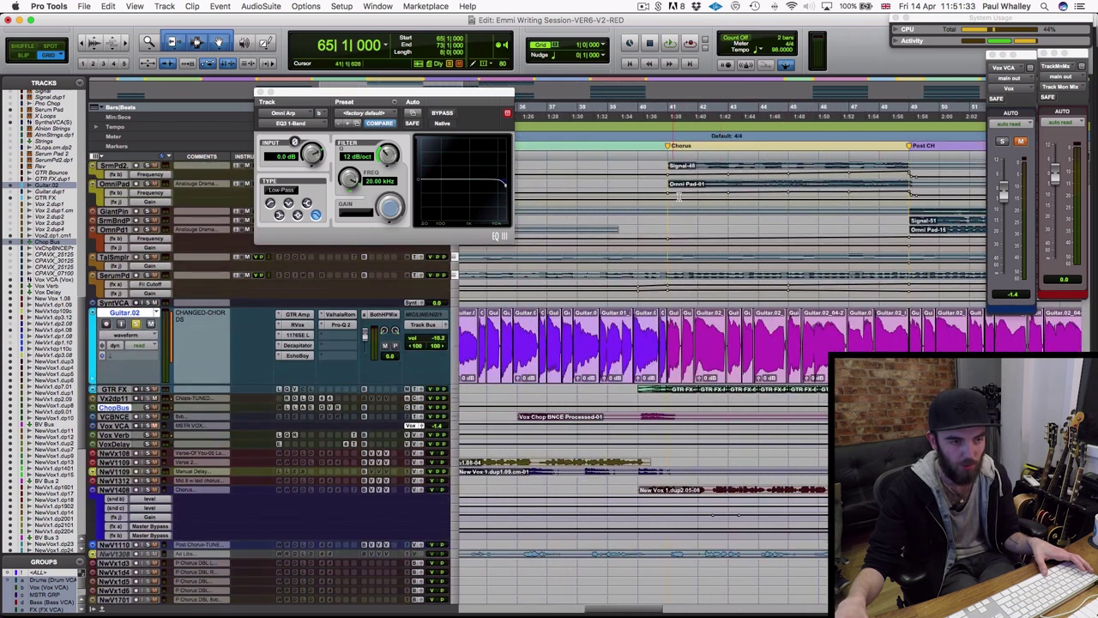
scroll(695, 130, "left", 2)
left_click(724, 118)
key("space")
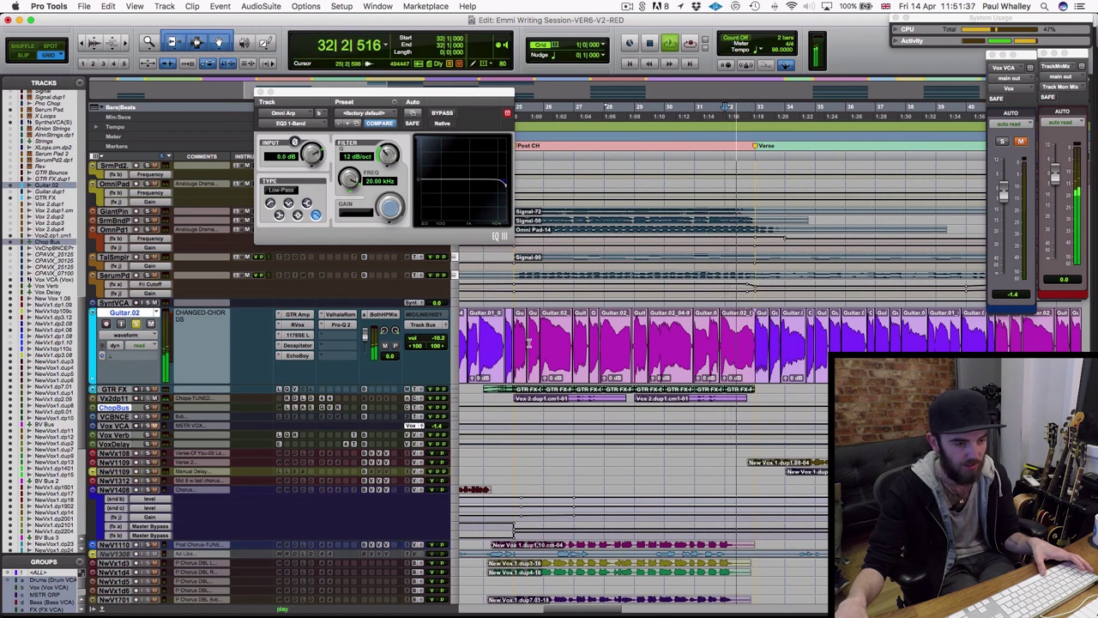
scroll(523, 343, "right", 6)
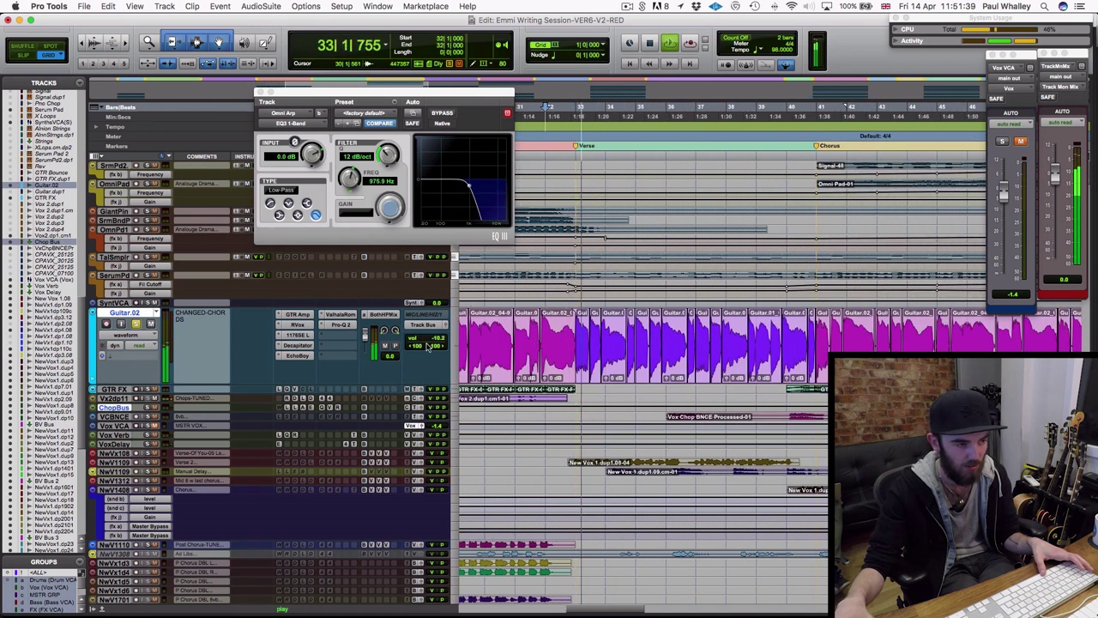
left_click(262, 93)
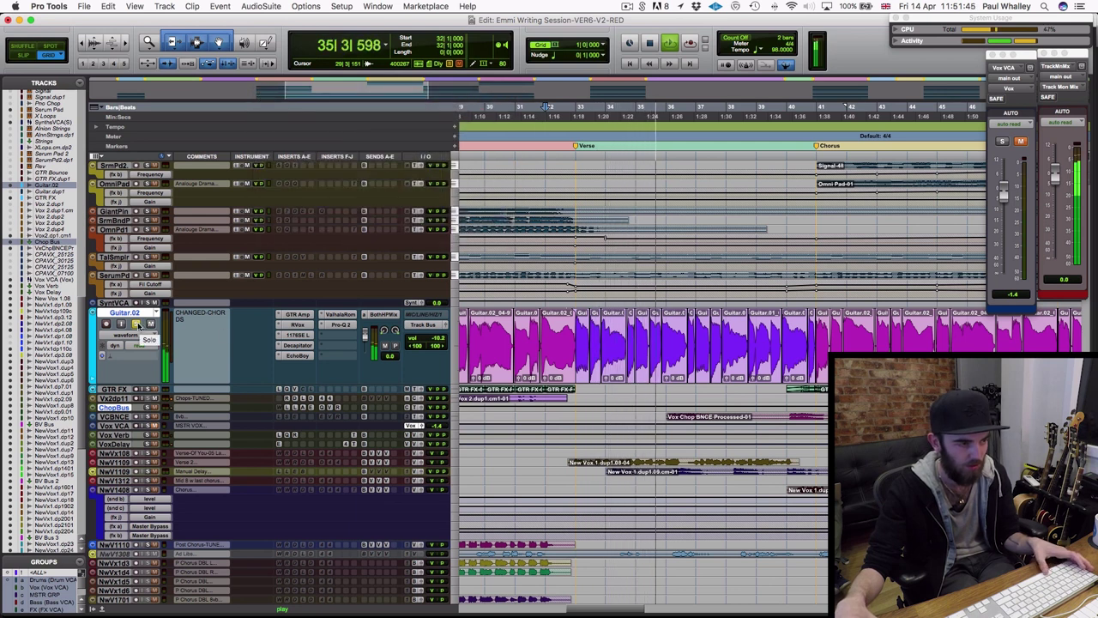
key("space")
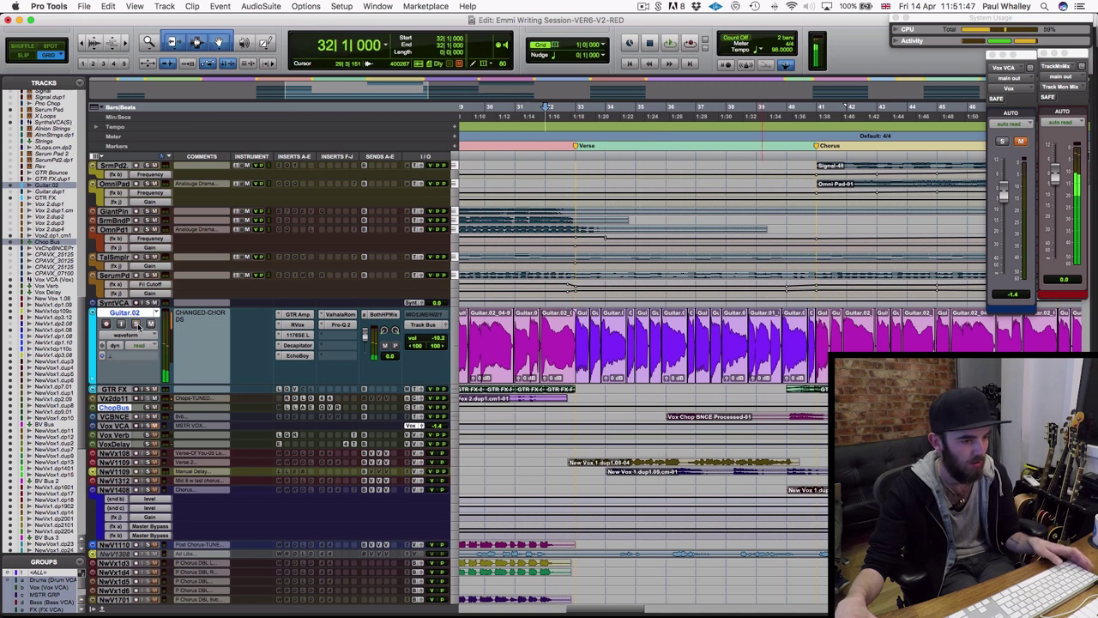
- Enlarge the Vox 2.dup1, Chop Bus and VxChpBNCEPrc track lanes and unfreeze the VxChpBNCEPrc track
scroll(129, 343, "down", 3)
left_click_drag(122, 358, 111, 546)
left_click(127, 480)
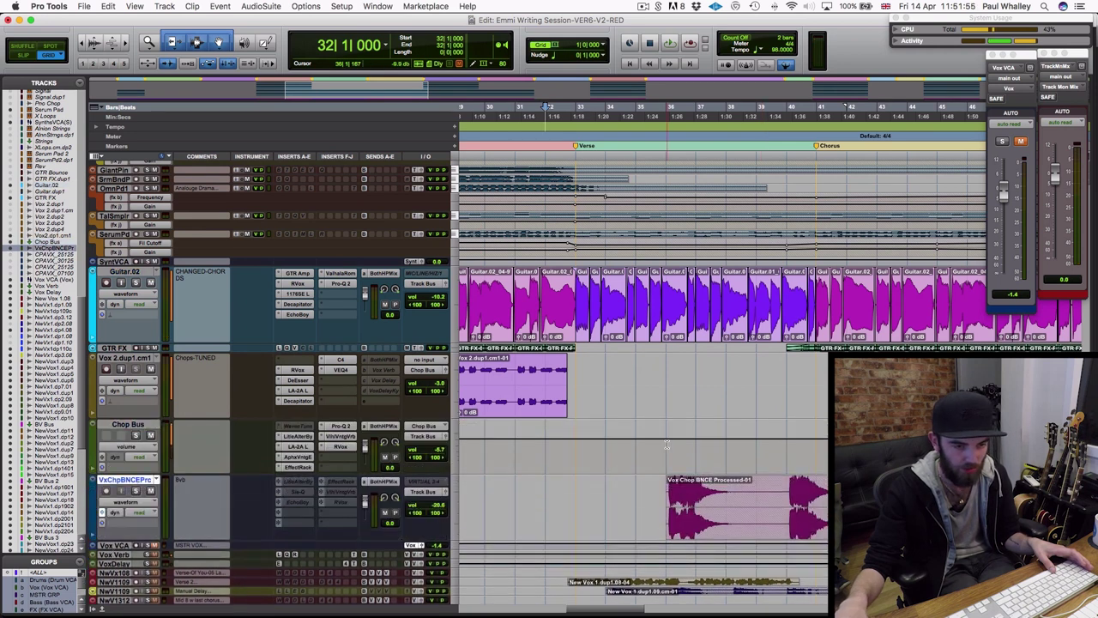
scroll(155, 475, "right", 3)
right_click(155, 477)
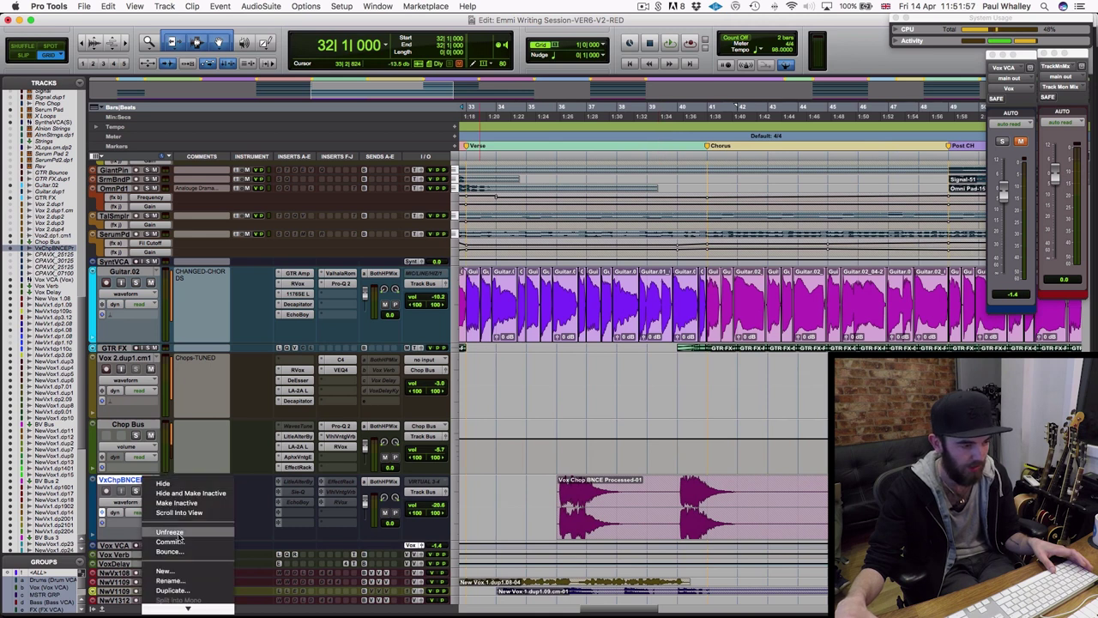
left_click(562, 498)
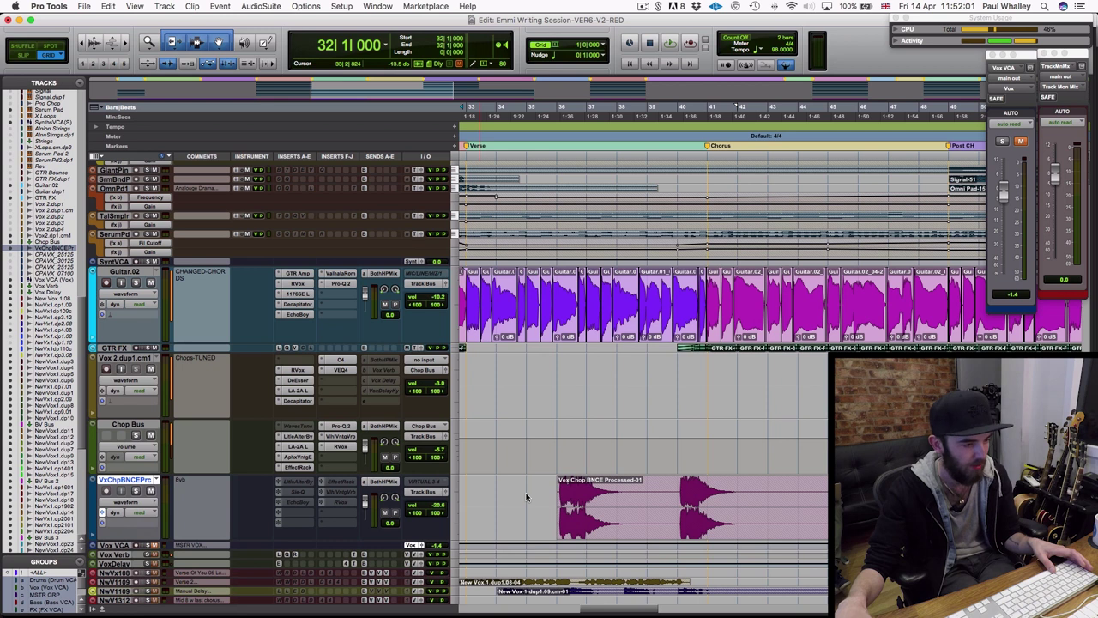
key("super+z")
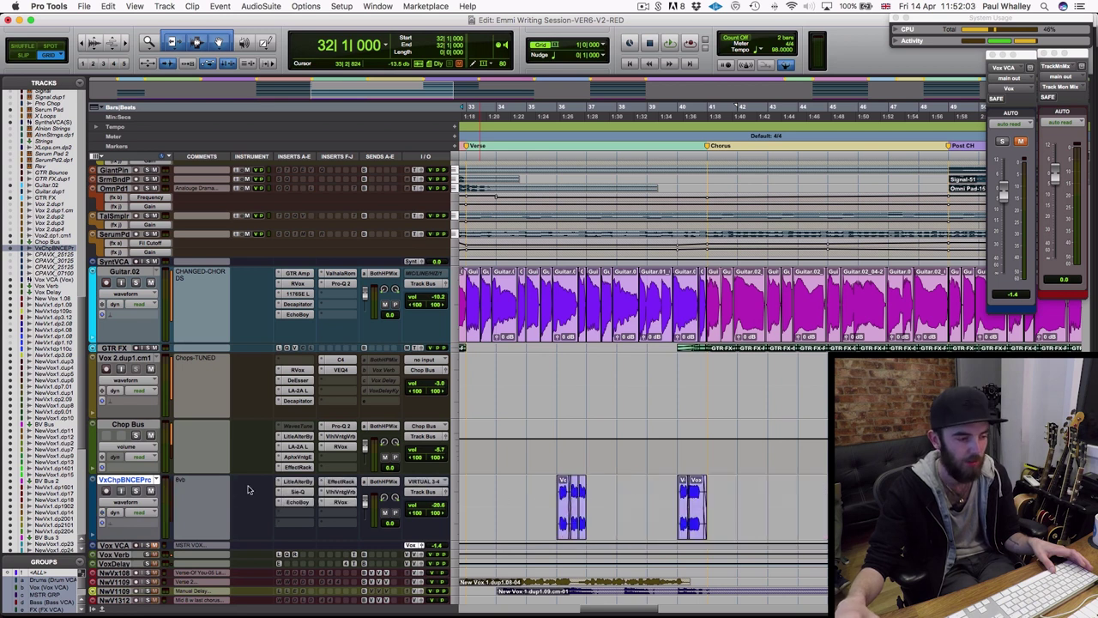
- Look over the vocal chop clips across the verse and chorus and place the playback cursor at bar 35
scroll(527, 485, "left", 5)
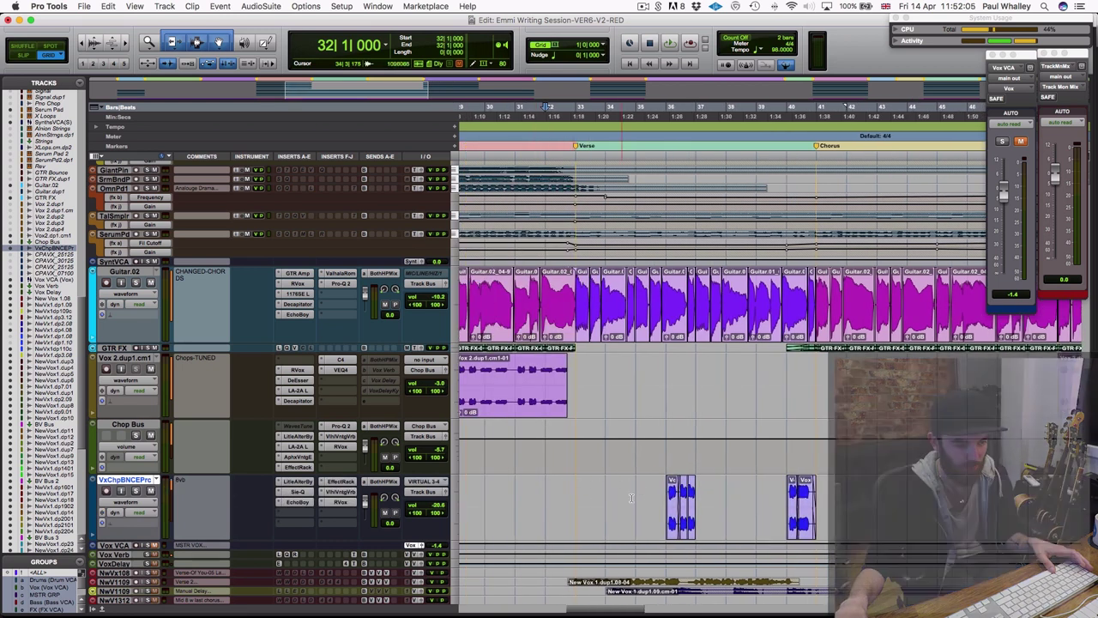
scroll(610, 378, "down", 3)
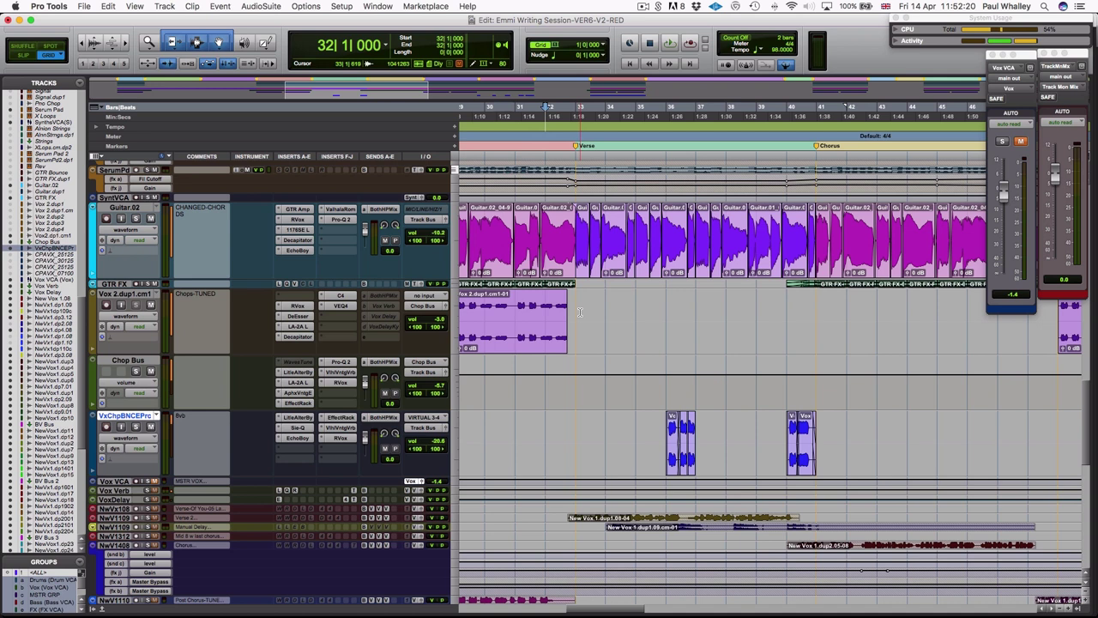
scroll(556, 334, "right", 5)
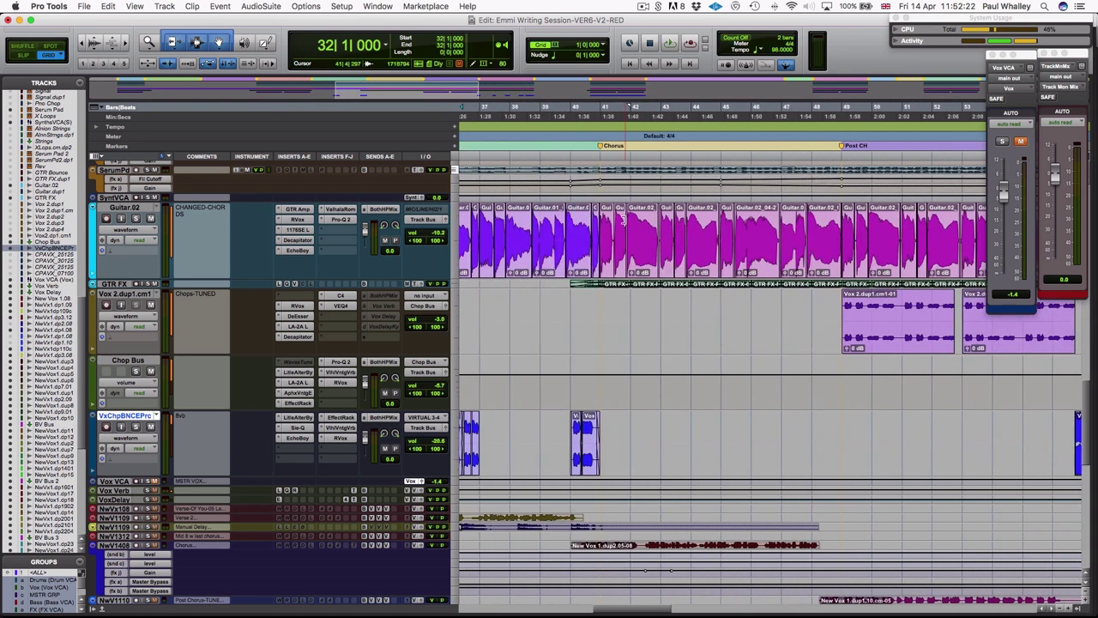
scroll(568, 305, "left", 4)
scroll(568, 305, "down", 6)
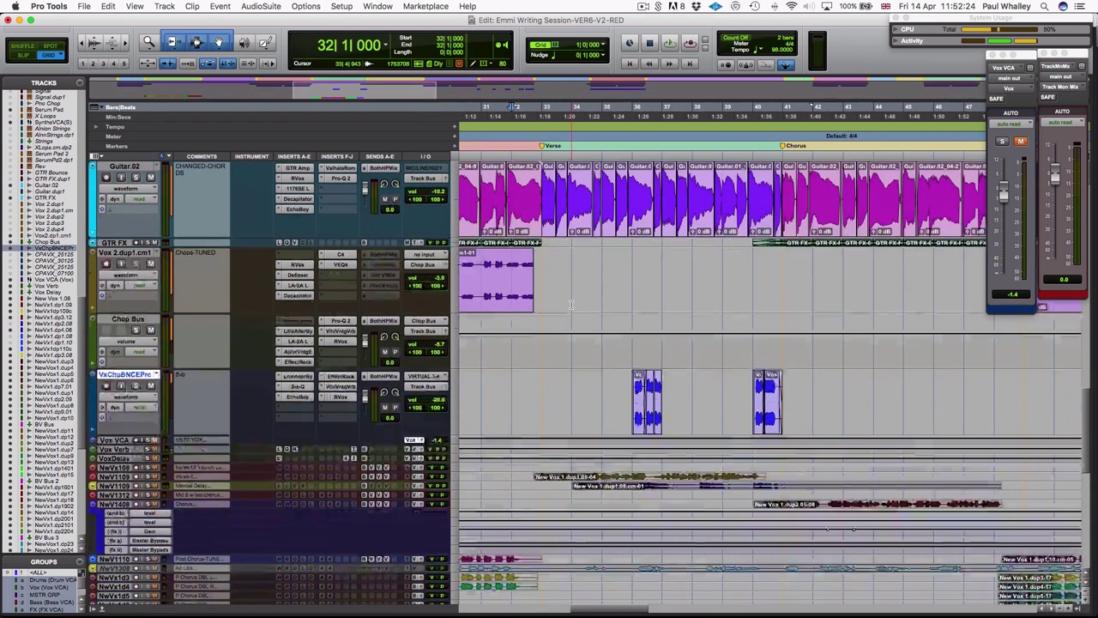
left_click(616, 316)
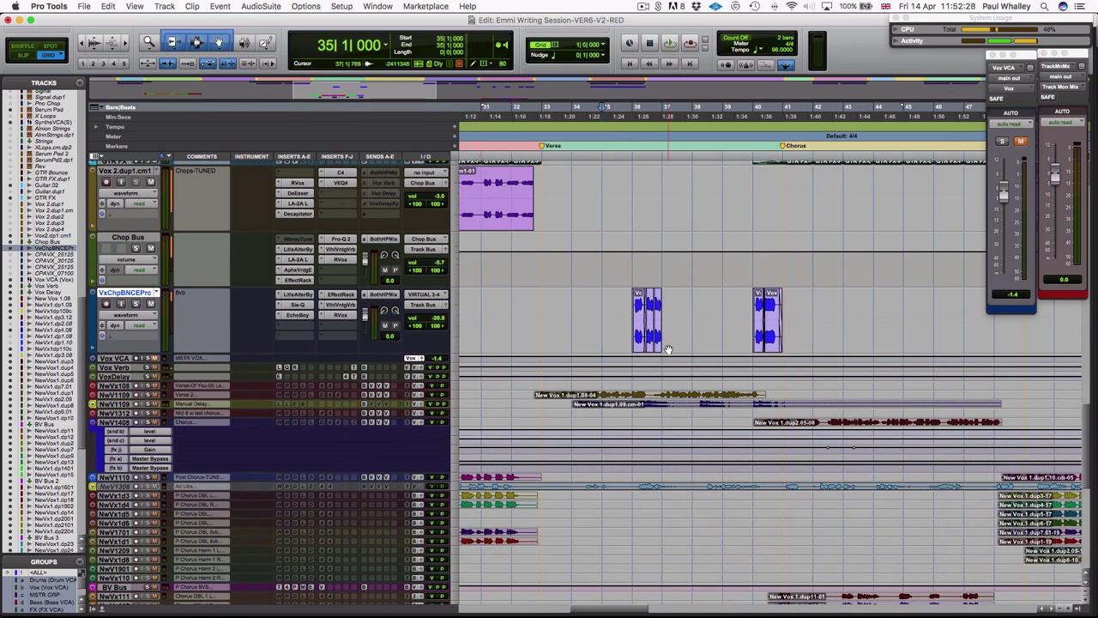
- Solo the VxChpBNCEPrc track, bypass its inserts, audition the dry vocal chops from bar 35 and stop playback
scroll(668, 350, "up", 3)
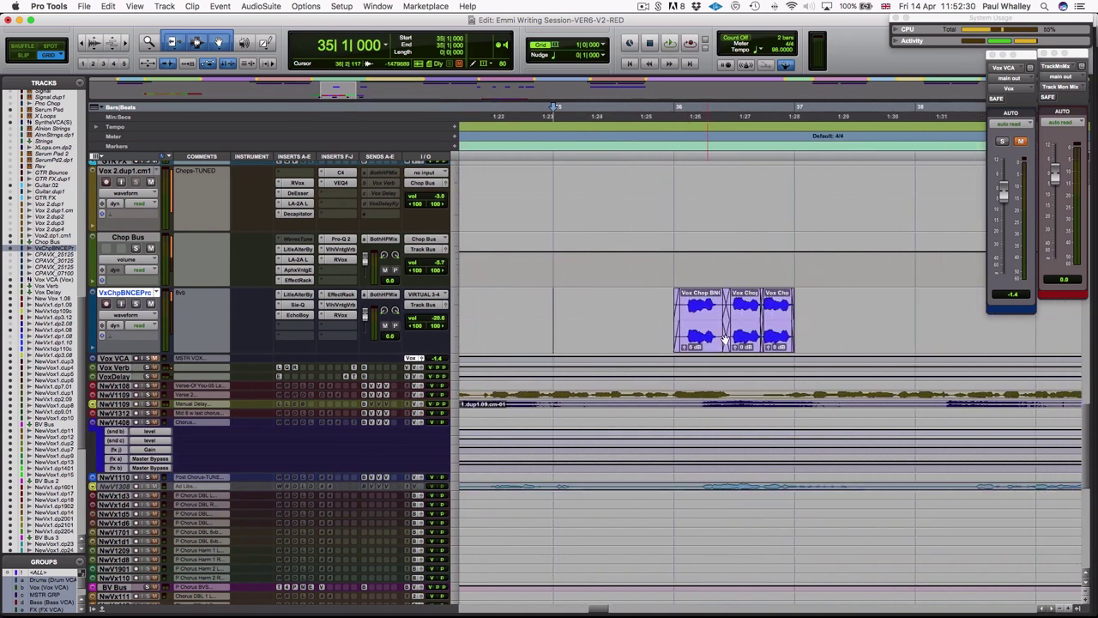
scroll(726, 340, "right", 4)
scroll(726, 340, "left", 1)
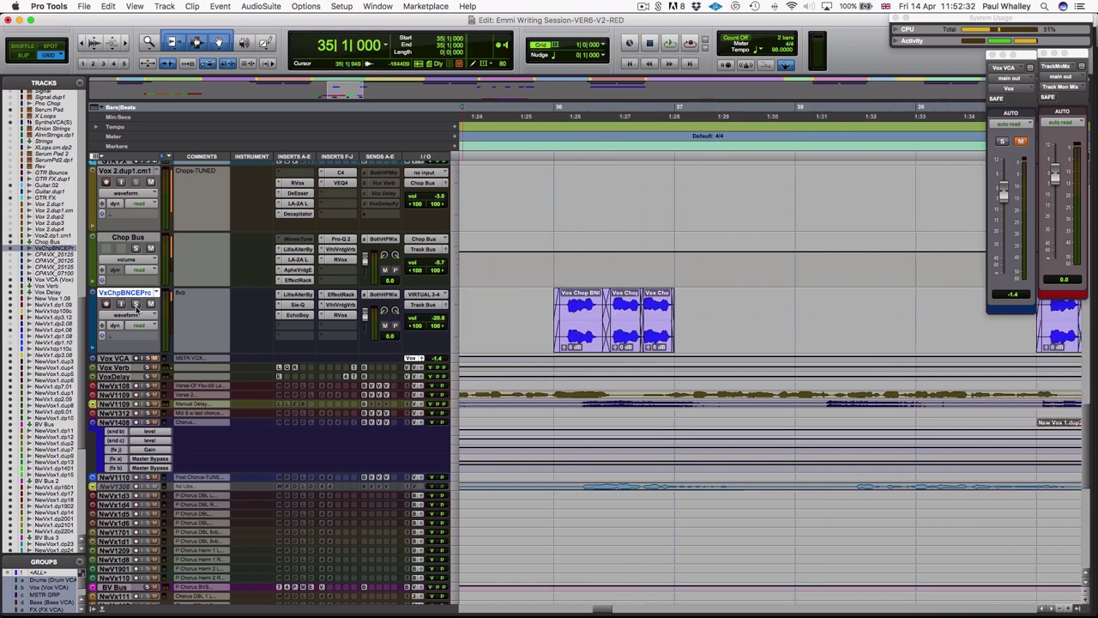
scroll(481, 299, "left", 3)
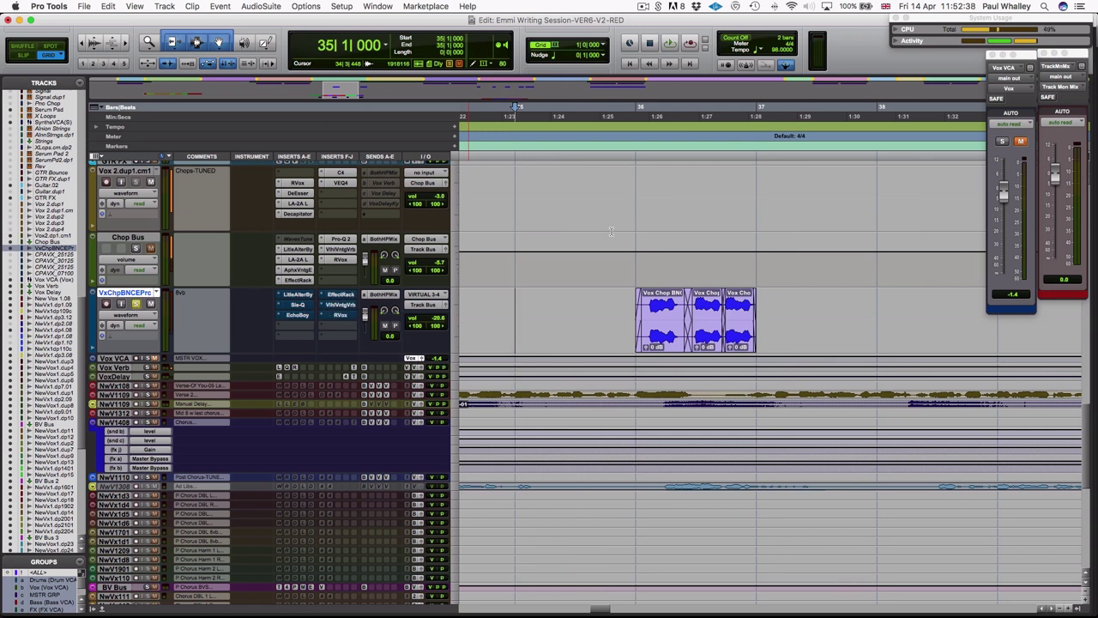
key("space")
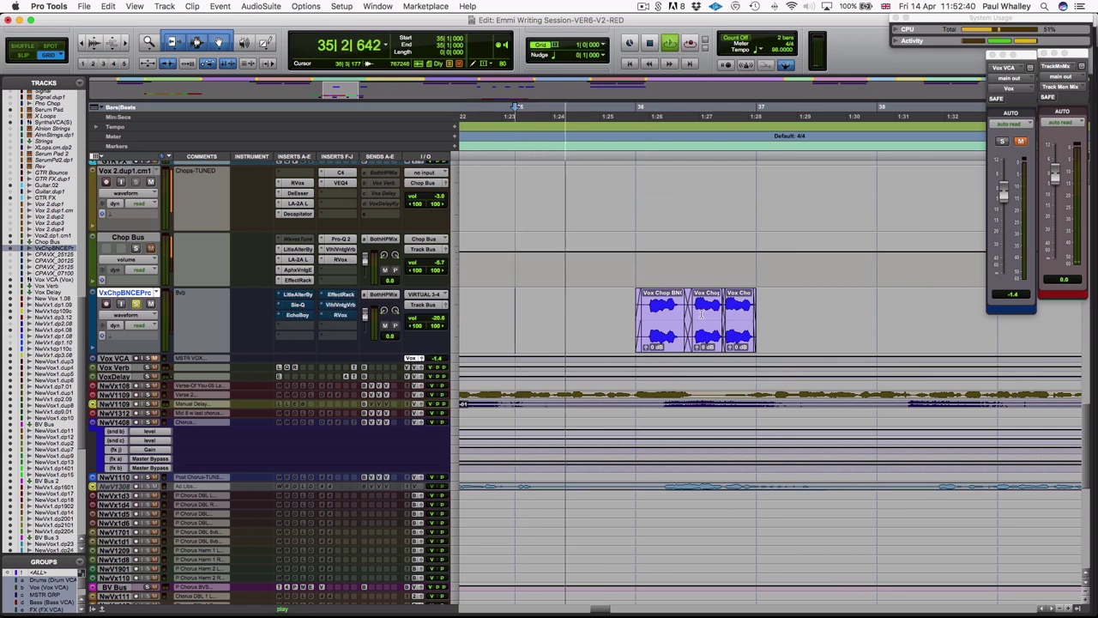
scroll(699, 315, "right", 2)
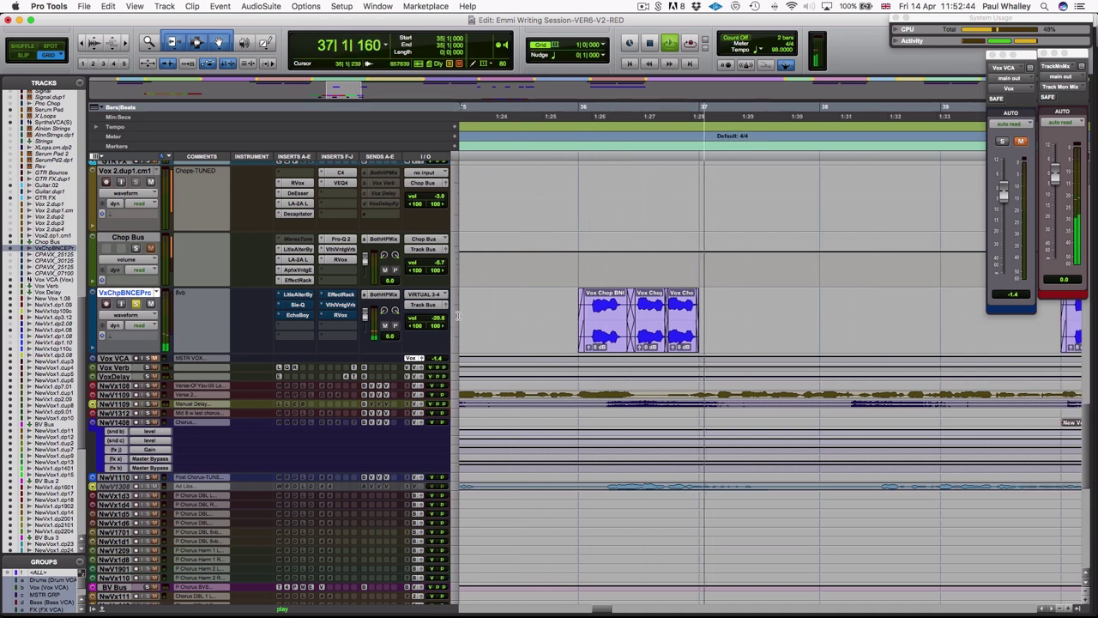
key("space")
- Inspect the Little AlterBoy and EffectRack settings on the VxChpBNCEPrc track and re-enable all its bypassed inserts
scroll(619, 302, "left", 4)
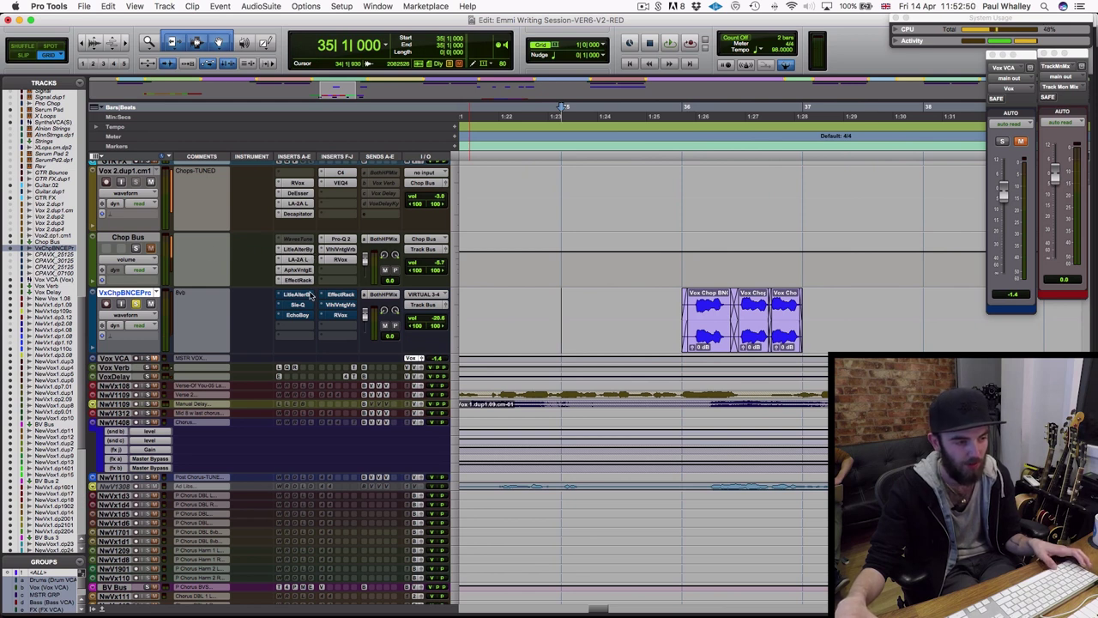
left_click(306, 295)
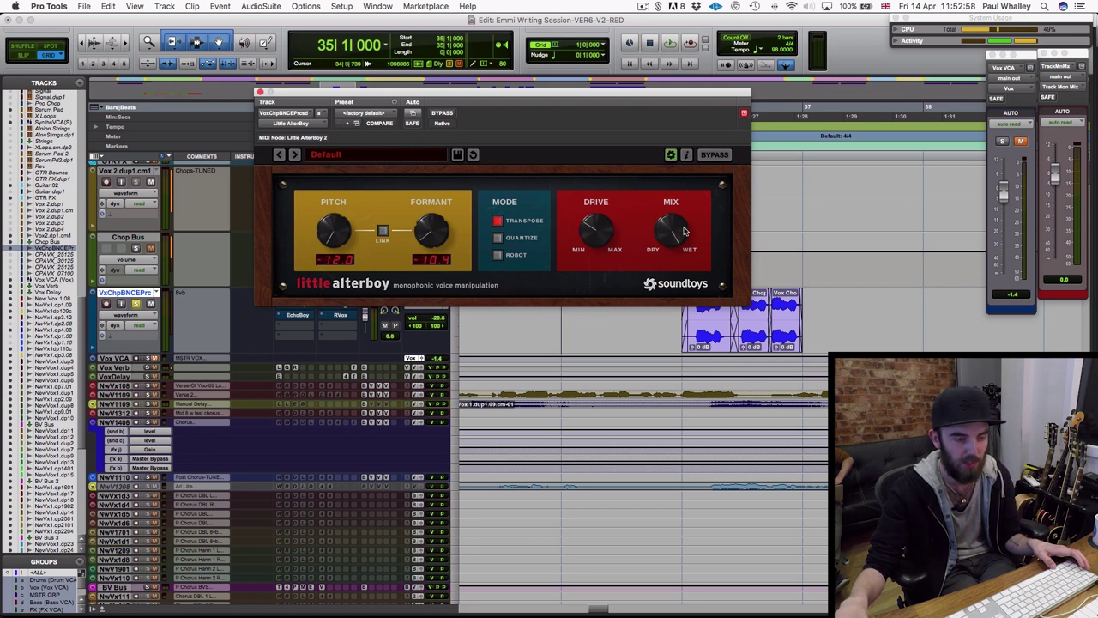
left_click(260, 92)
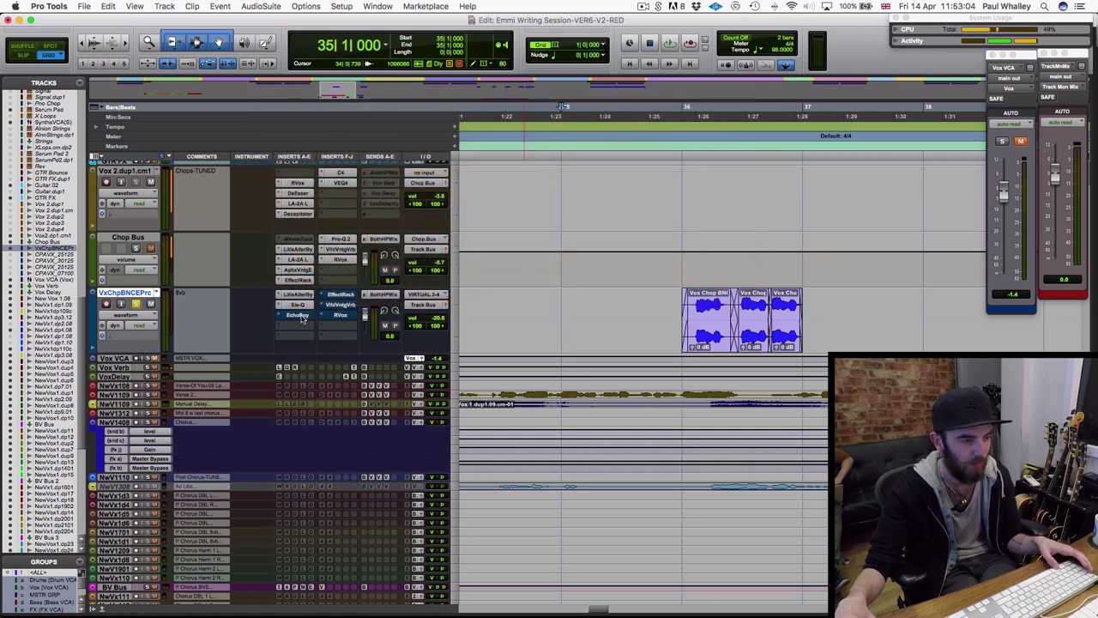
left_click_drag(335, 294, 340, 315)
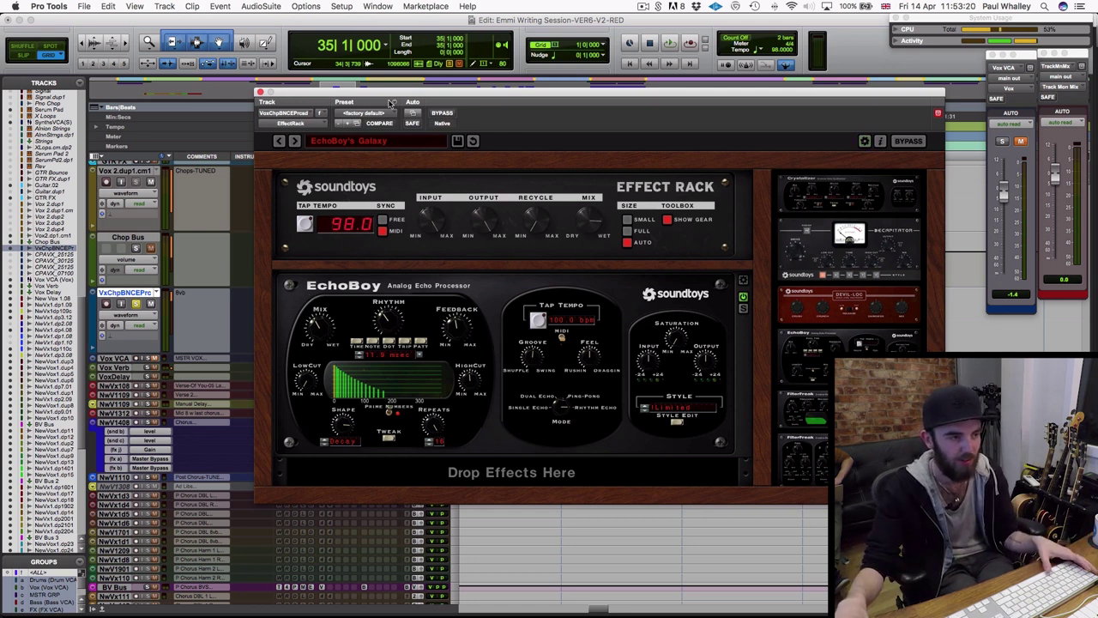
left_click(260, 93)
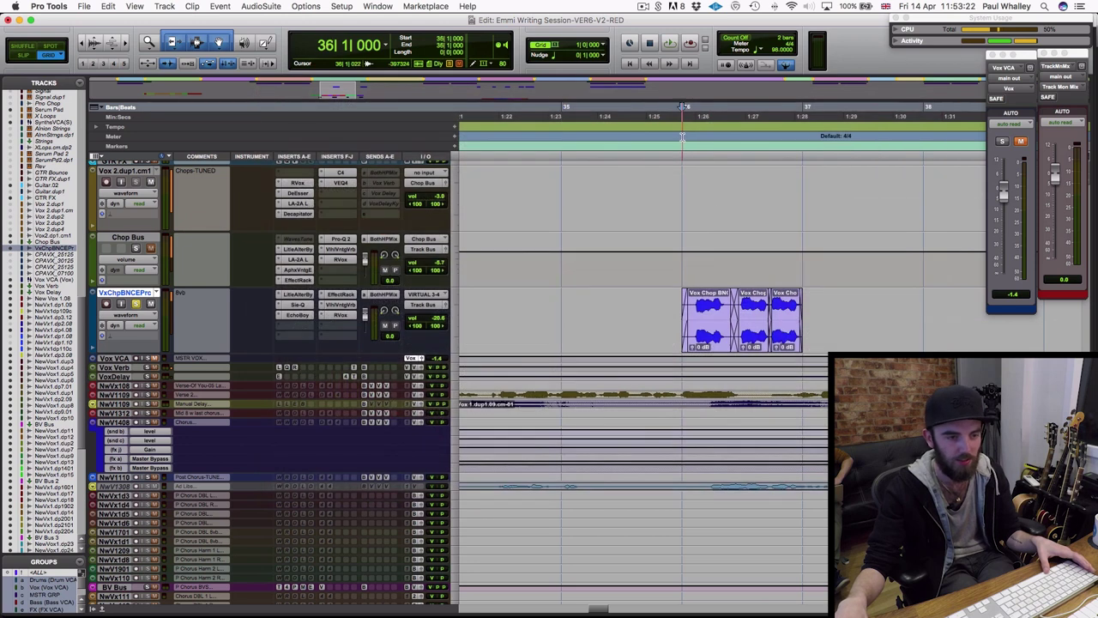
- Audition the processed vocal chops from bar 36, stop playback and unsolo the VxChpBNCEPrc track
key("space")
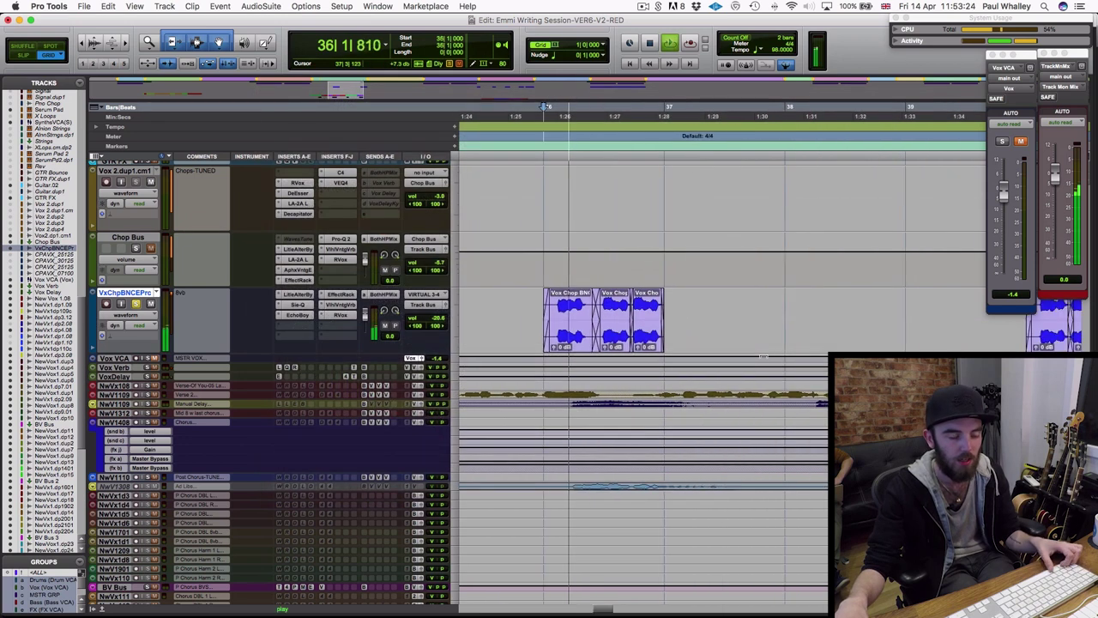
key("super+bracketleft")
key("super+bracketleft")
key("super+bracketright")
scroll(760, 358, "up", 3)
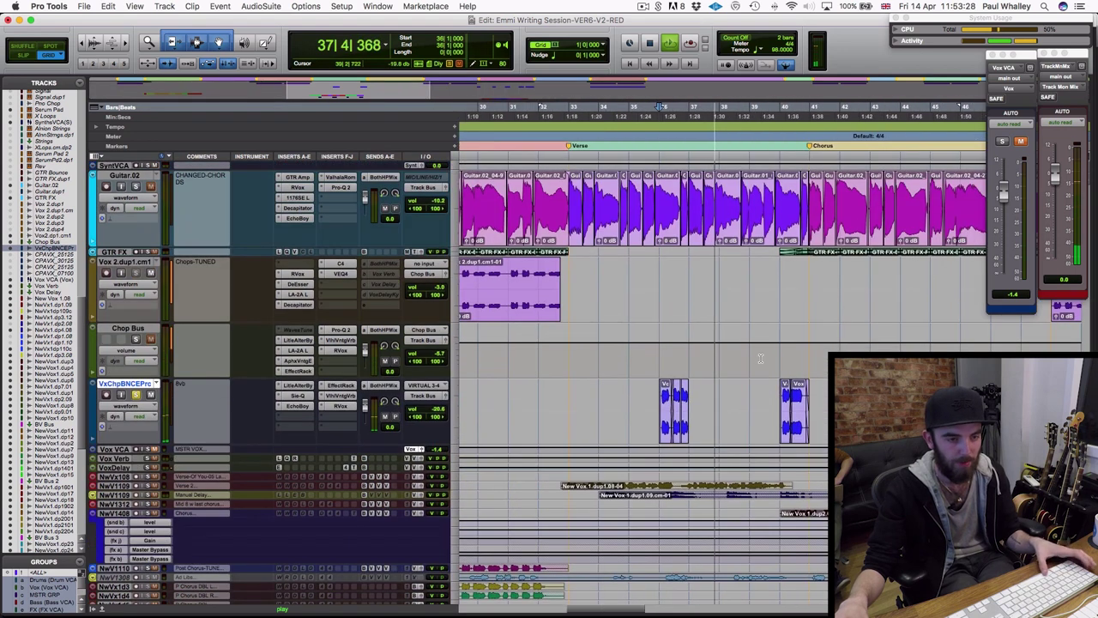
key("space")
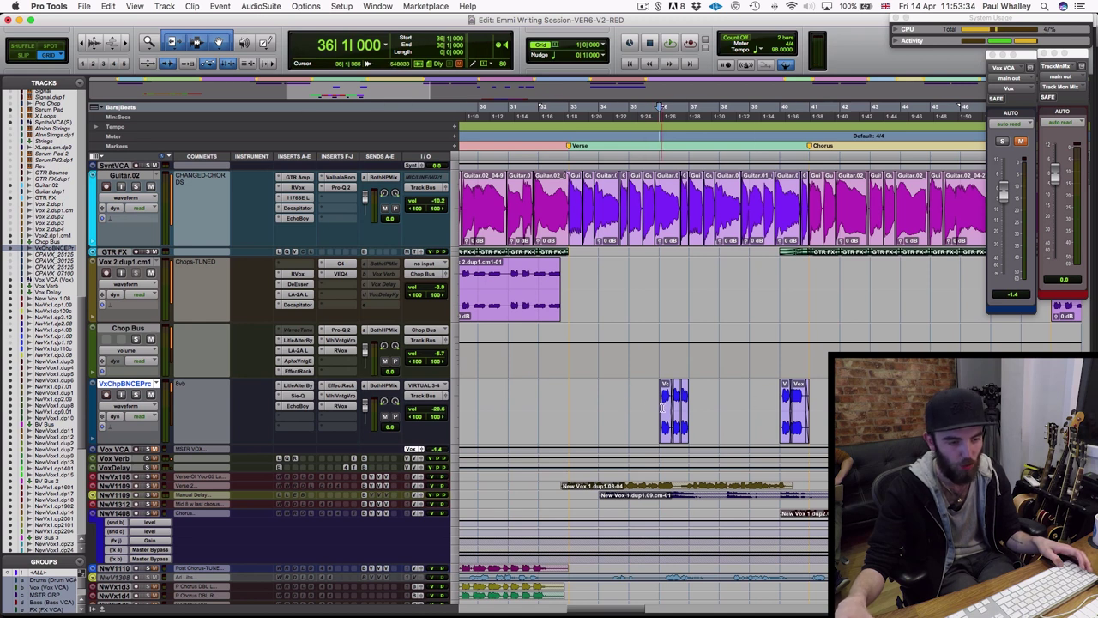
- Audition the vocal chops within the full mix from bar 35 of the verse and stop playback
scroll(698, 442, "down", 6)
scroll(698, 449, "up", 3)
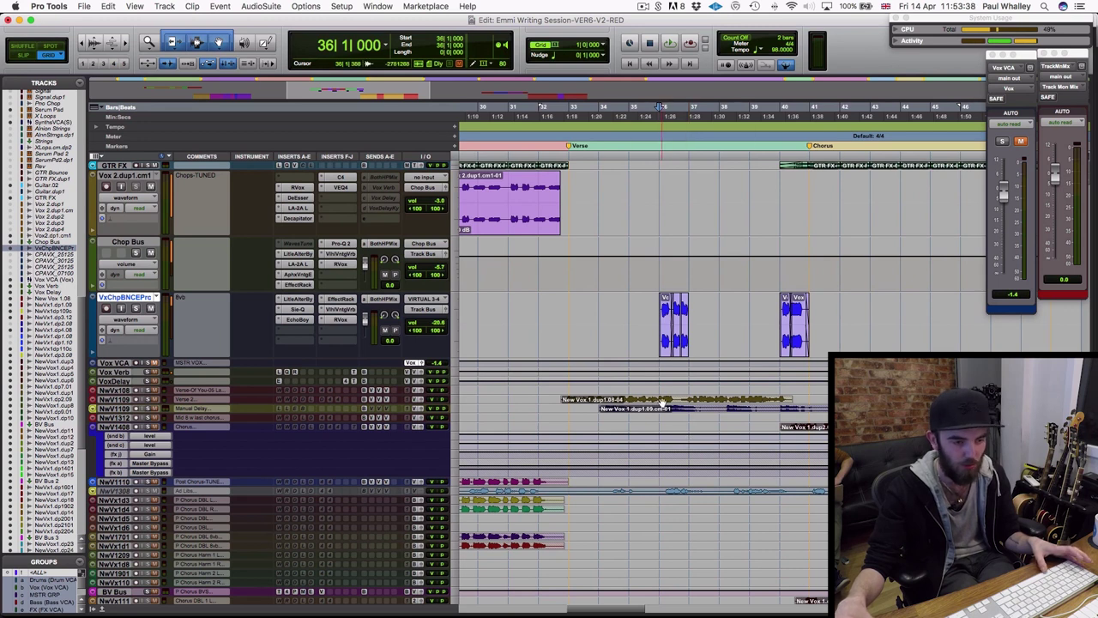
scroll(662, 401, "up", 4)
scroll(697, 371, "right", 3)
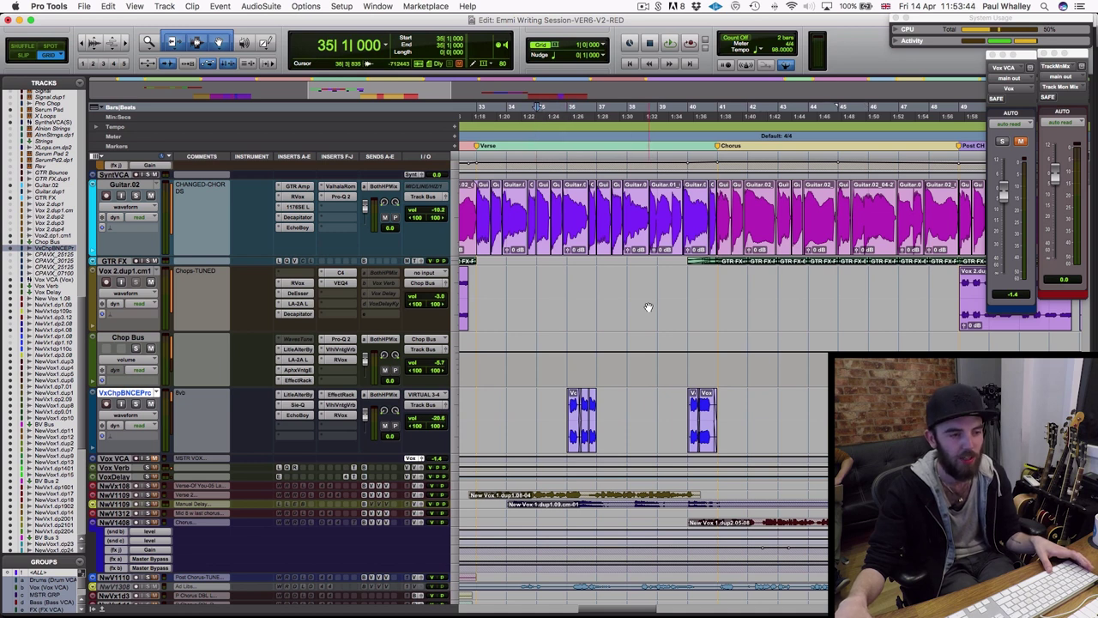
scroll(649, 304, "down", 4)
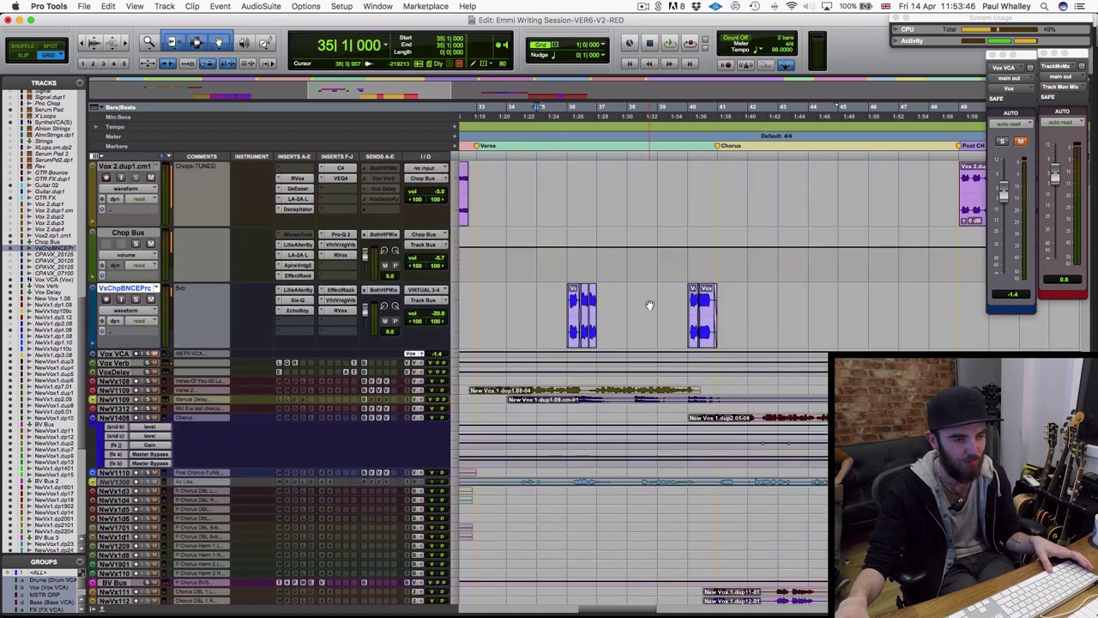
key("space")
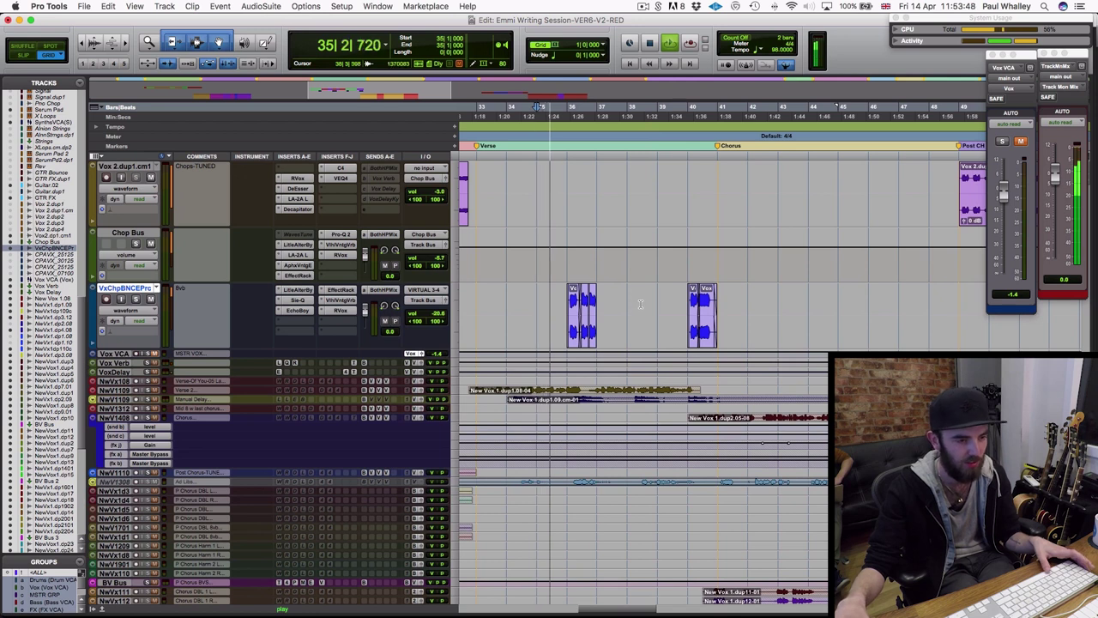
scroll(650, 304, "up", 4)
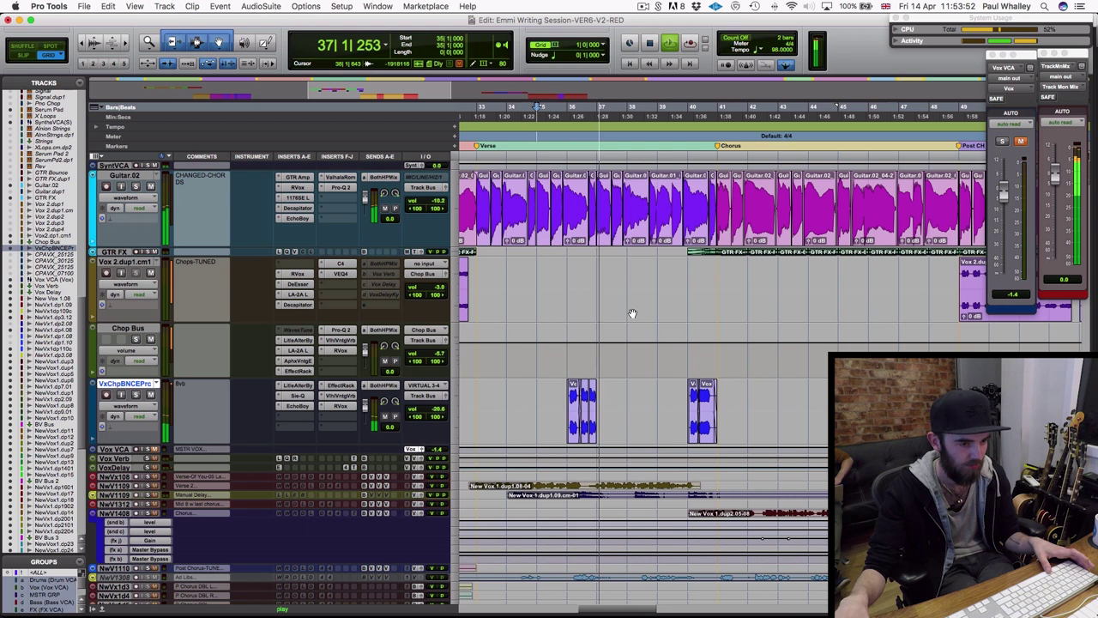
key("space")
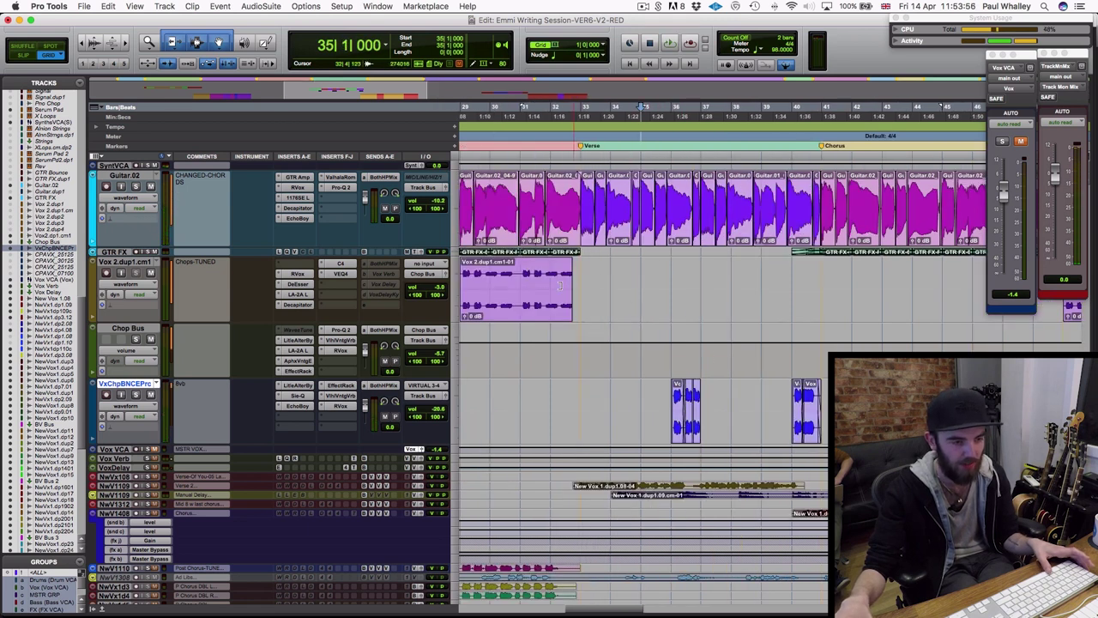
- Review the verse's drum, effects and synth tracks and select bars 33 to 41 on the Vox 2.dup1.cm1 track
scroll(592, 301, "up", 10)
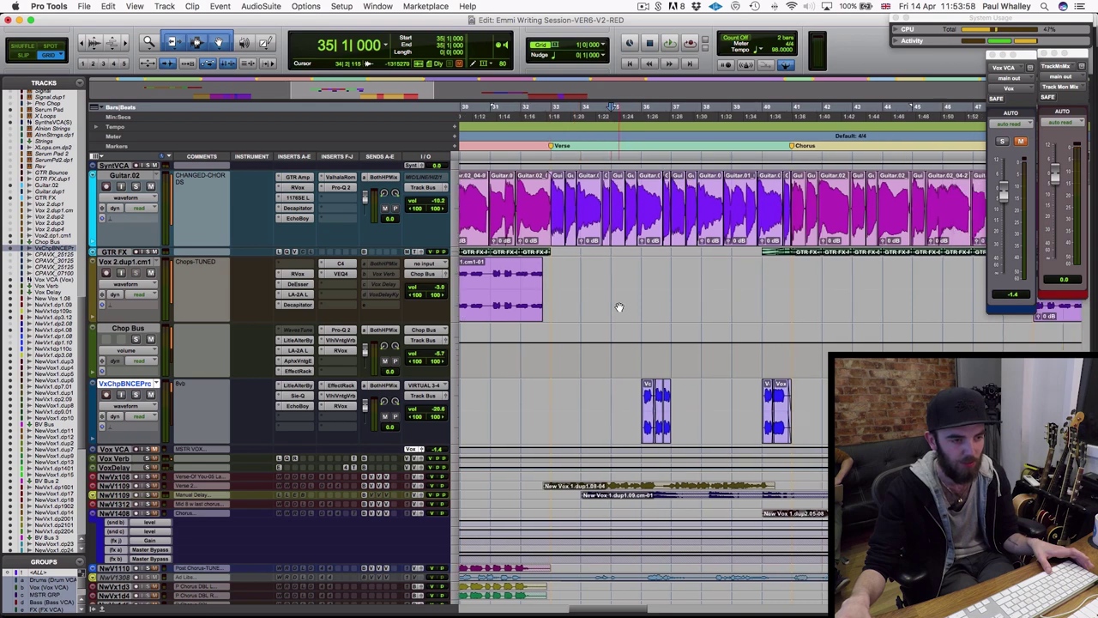
scroll(617, 304, "up", 15)
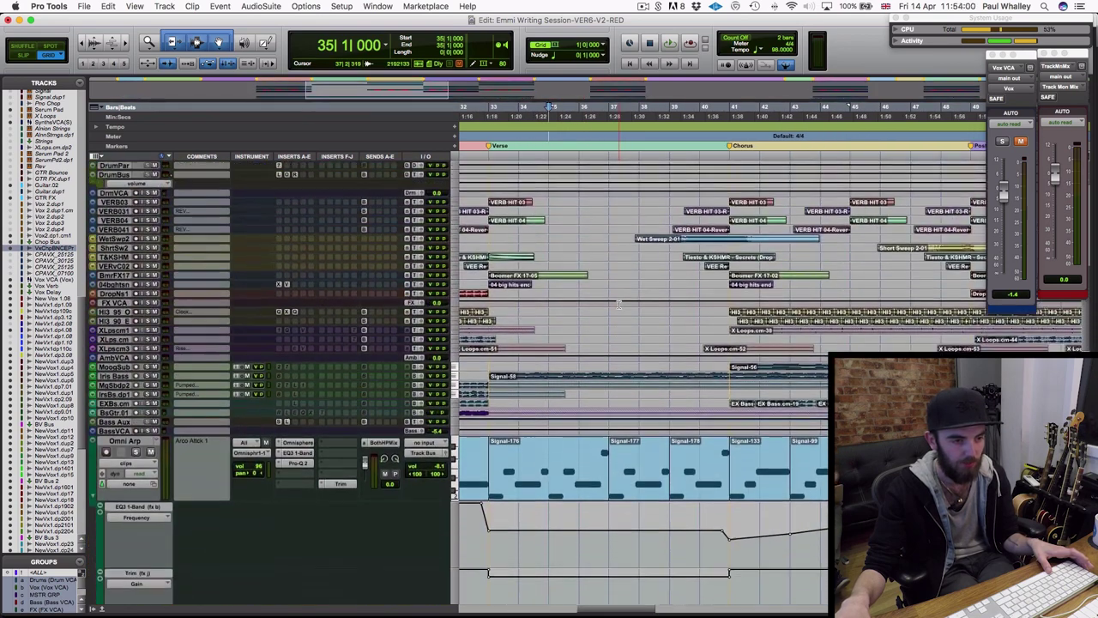
scroll(620, 306, "up", 8)
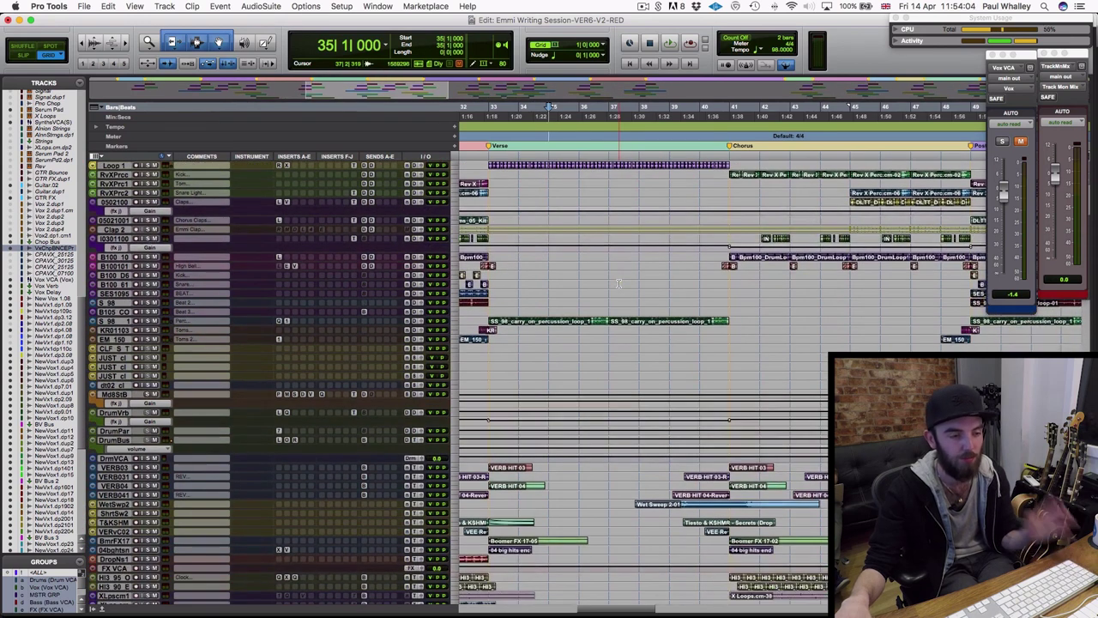
scroll(605, 317, "down", 2)
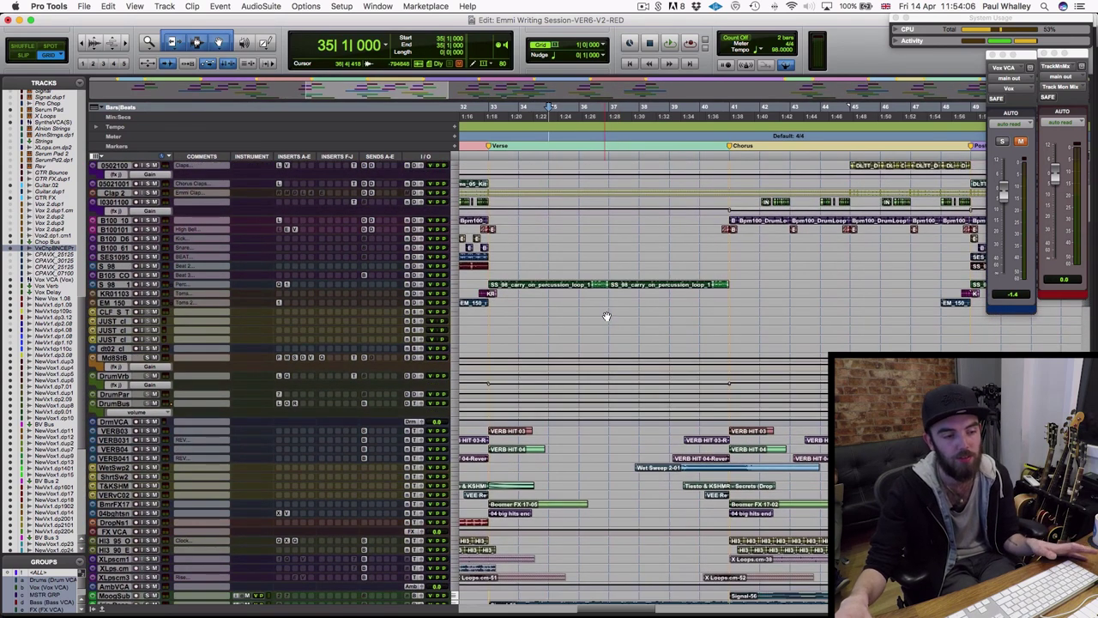
scroll(605, 317, "down", 10)
scroll(608, 319, "down", 15)
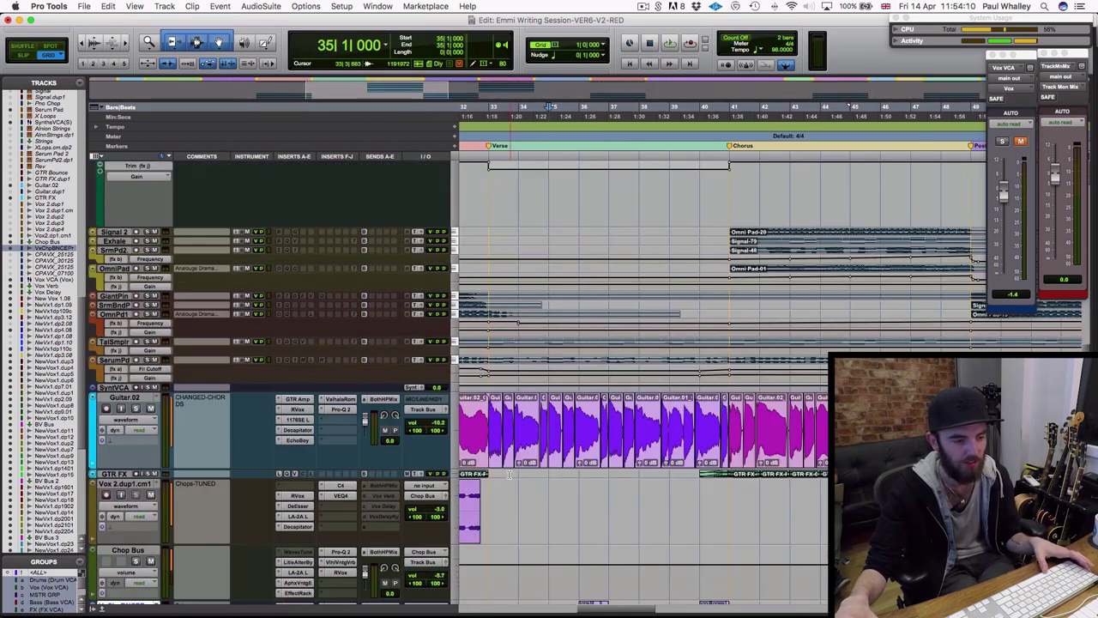
left_click_drag(486, 490, 723, 498)
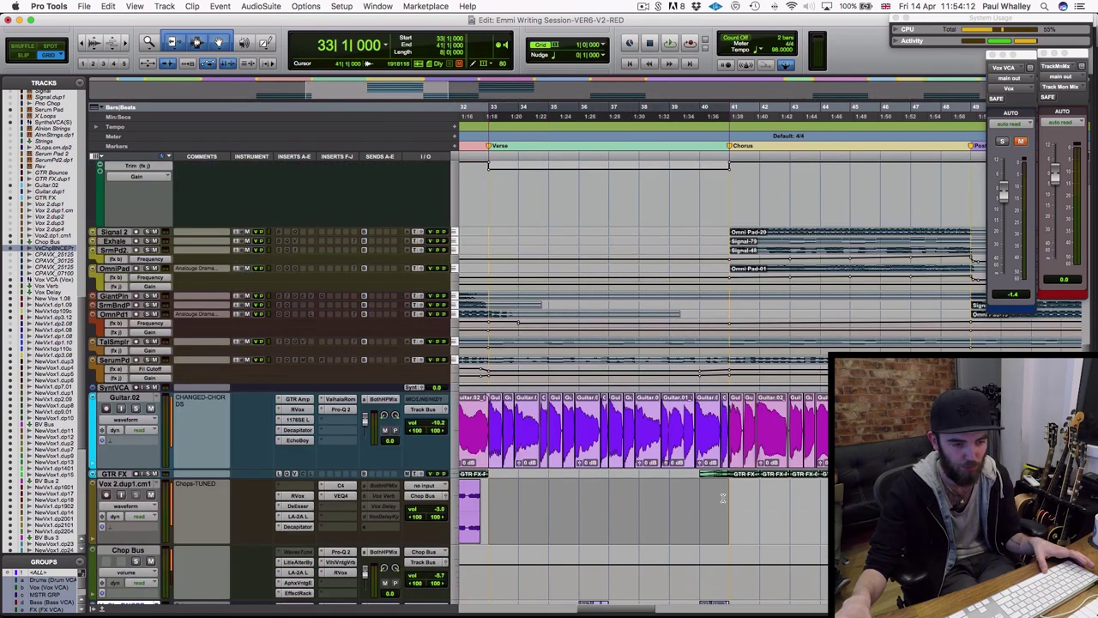
- Examine the Omni Arp automation into the chorus and the vocal chop placement across the Mid 8 and Post CH sections
scroll(672, 494, "up", 10)
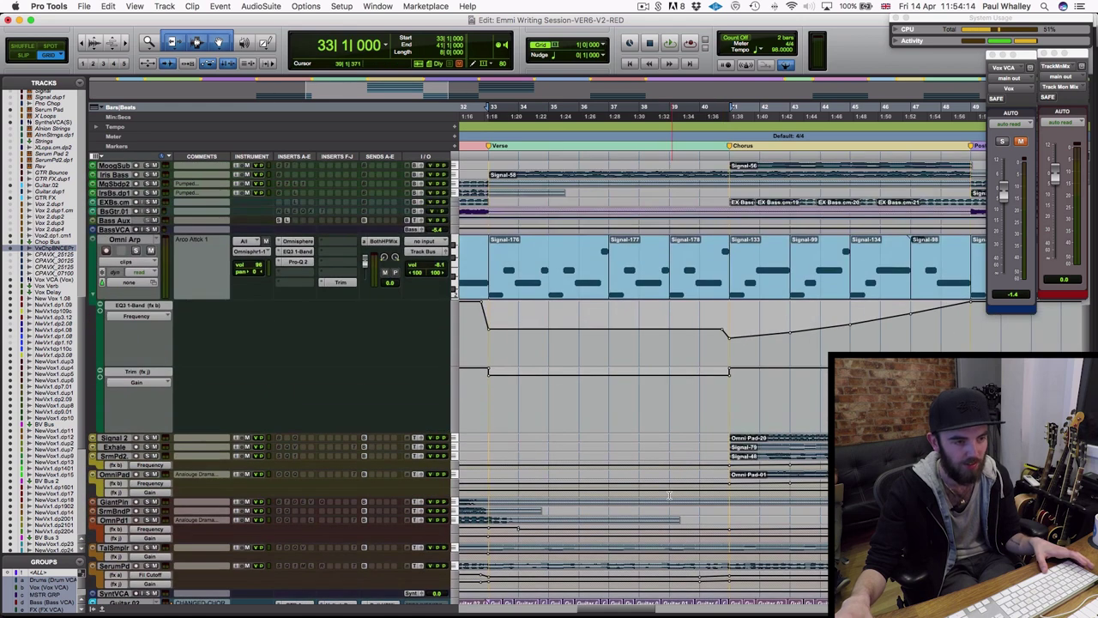
scroll(598, 301, "right", 2)
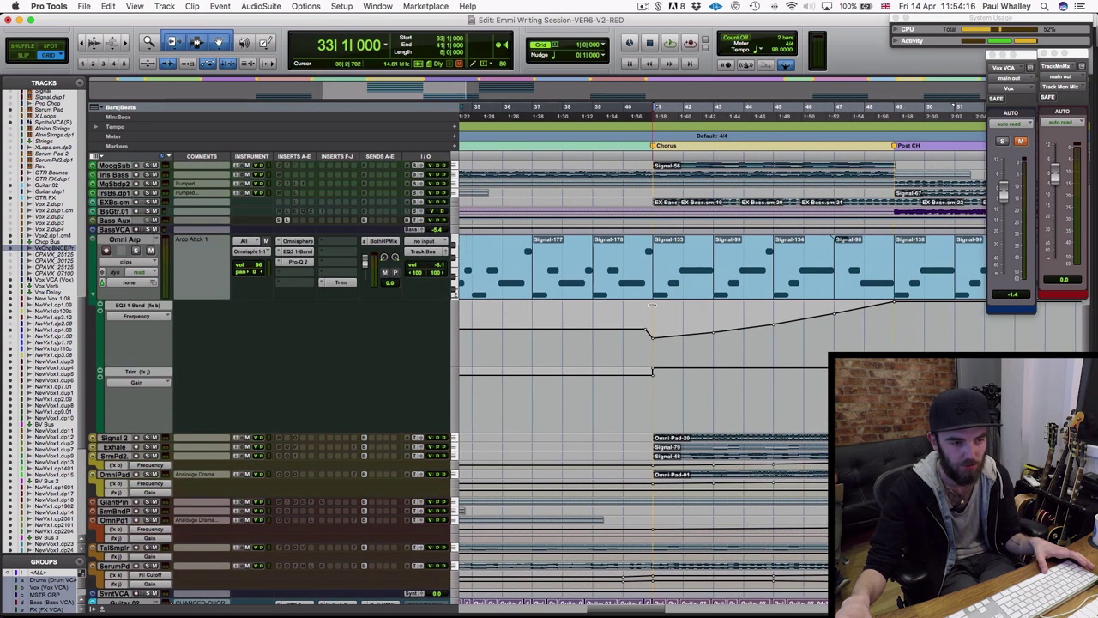
scroll(635, 304, "down", 3)
scroll(653, 304, "down", 9)
scroll(652, 304, "right", 15)
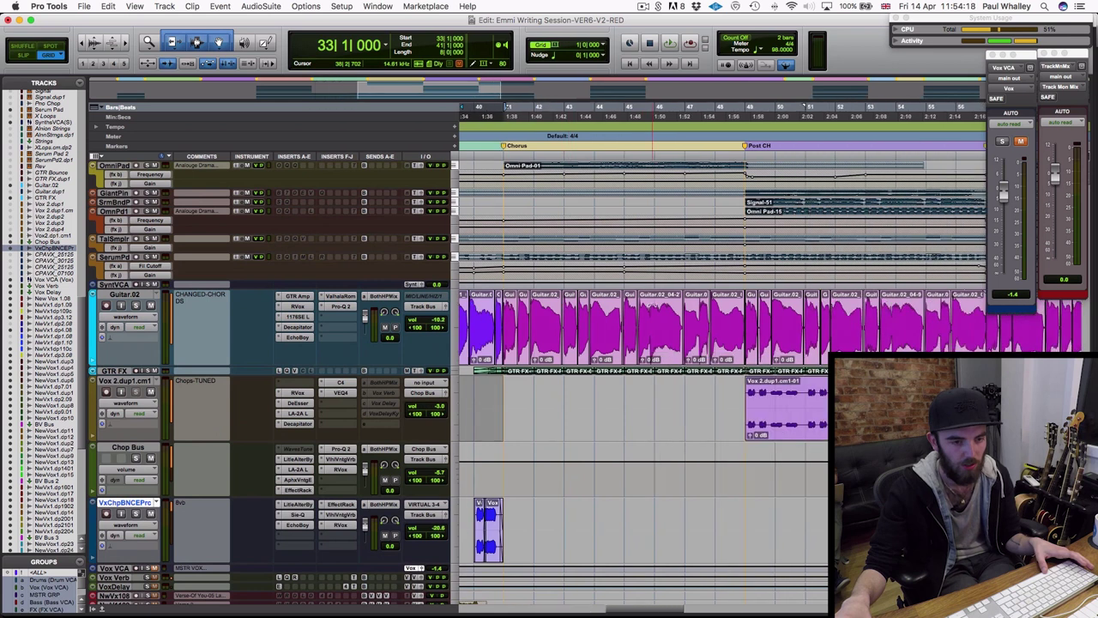
scroll(653, 300, "right", 2)
scroll(602, 446, "down", 2)
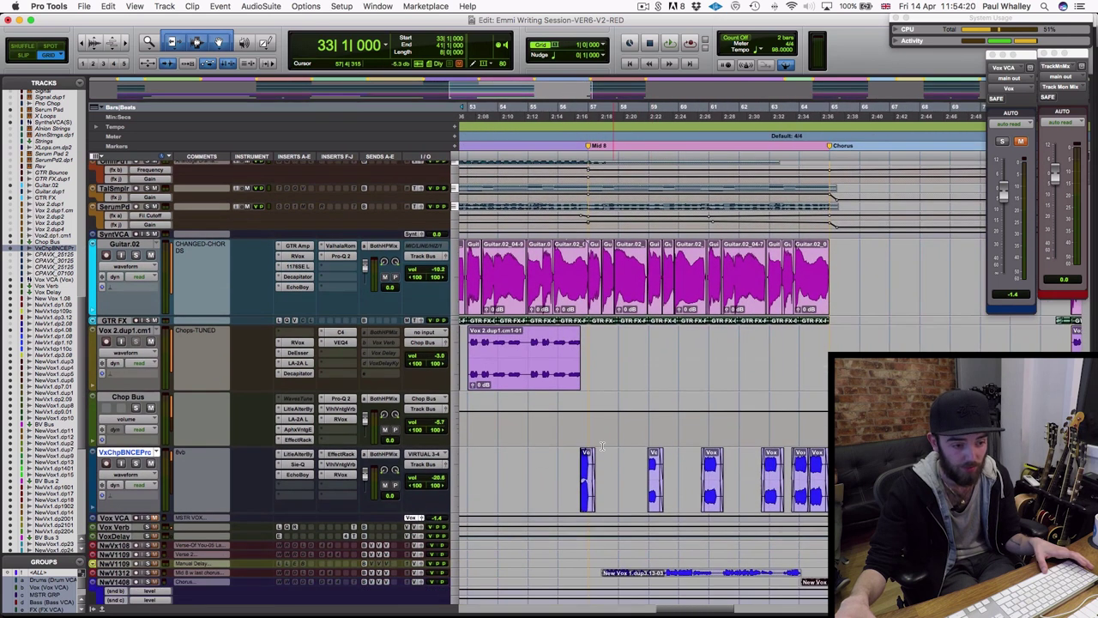
scroll(589, 459, "left", 5)
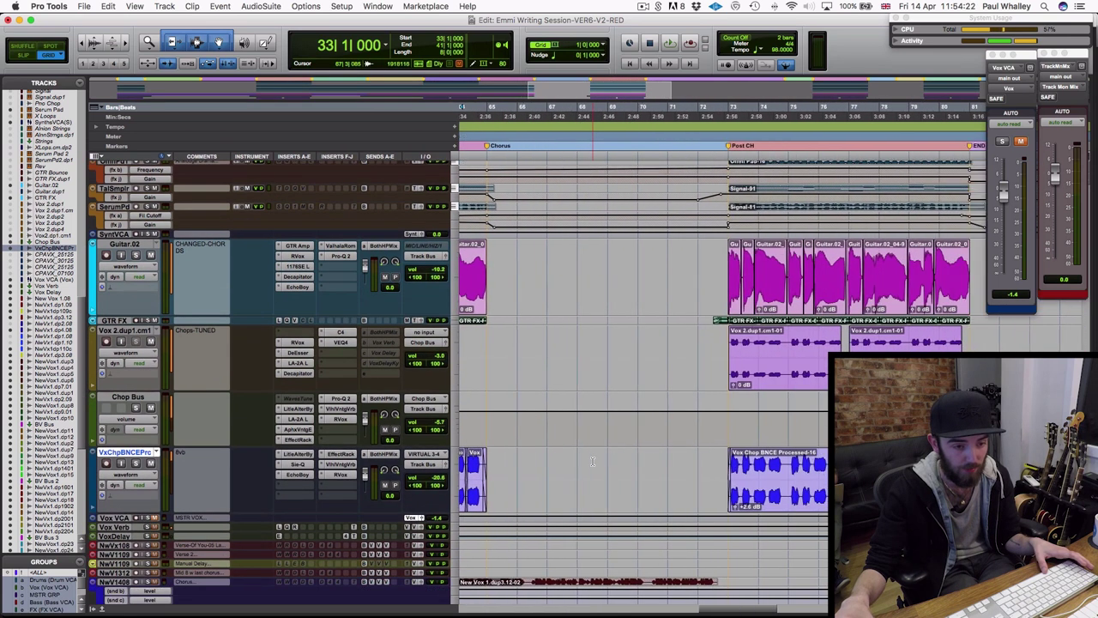
scroll(590, 460, "right", 5)
scroll(590, 460, "down", 1)
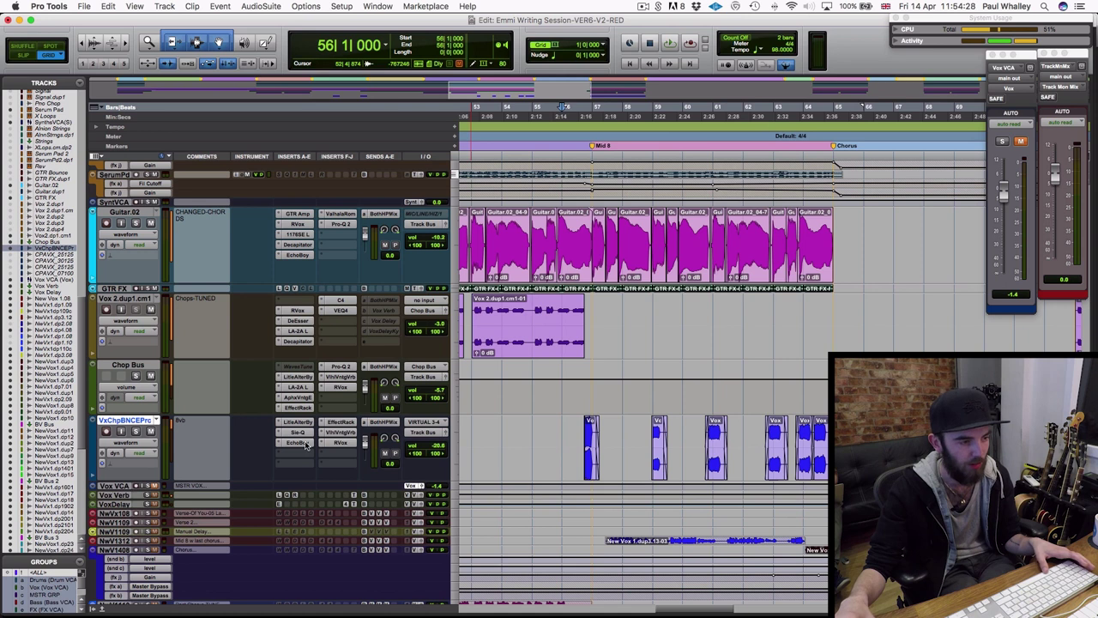
- Solo the VxChpBNCEPrc track, audition the vocal chops from bar 56 into the Mid 8 and stop playback
left_click(135, 432)
left_click(743, 443)
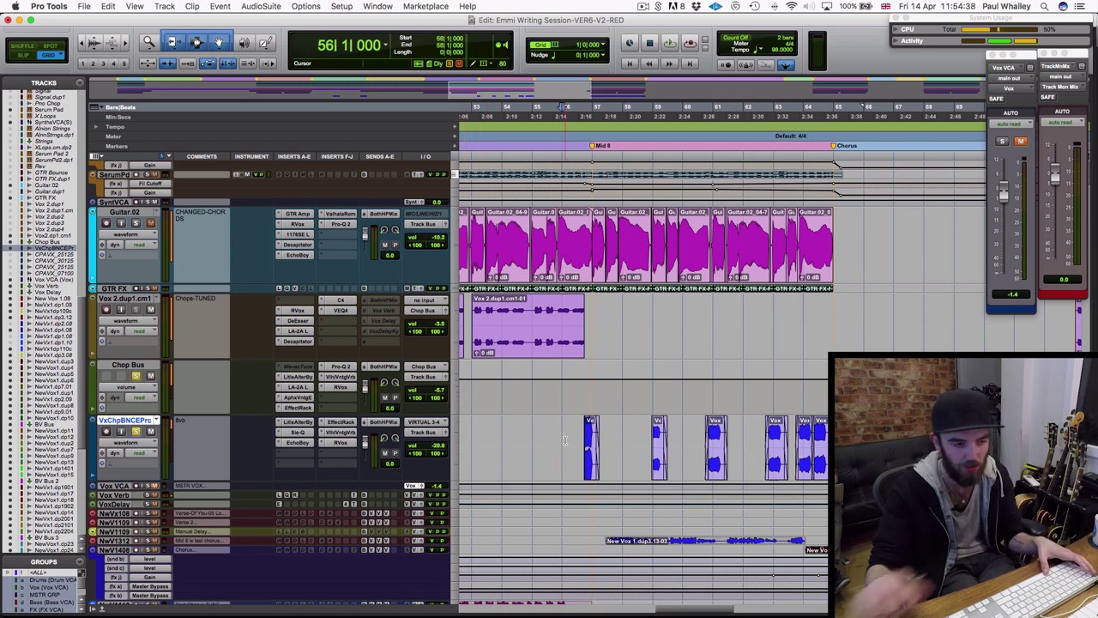
key("space")
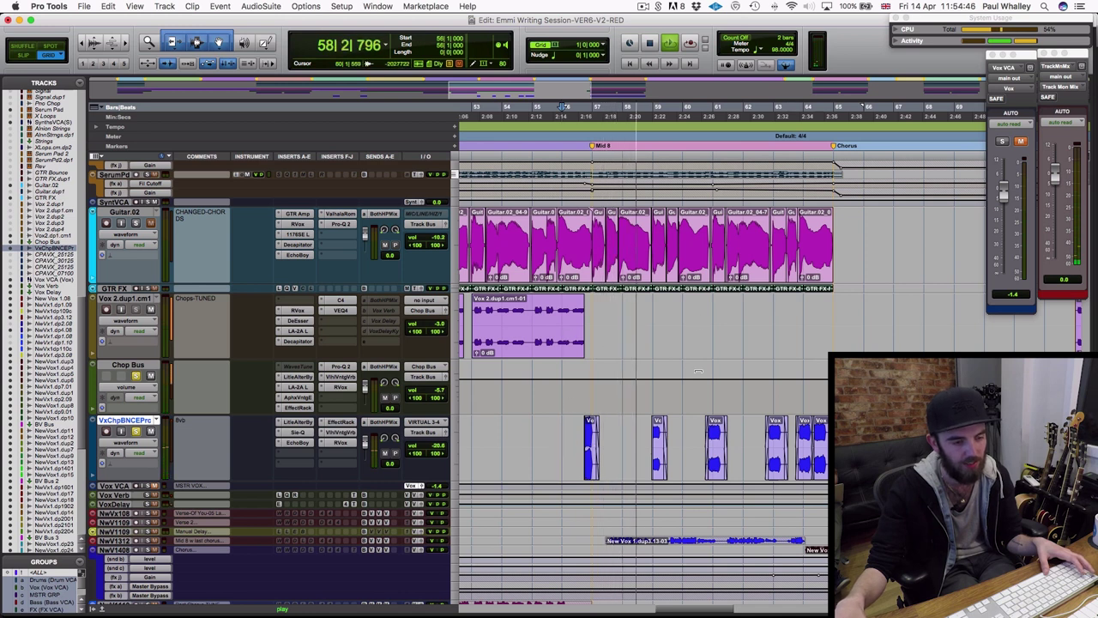
scroll(669, 386, "right", 2)
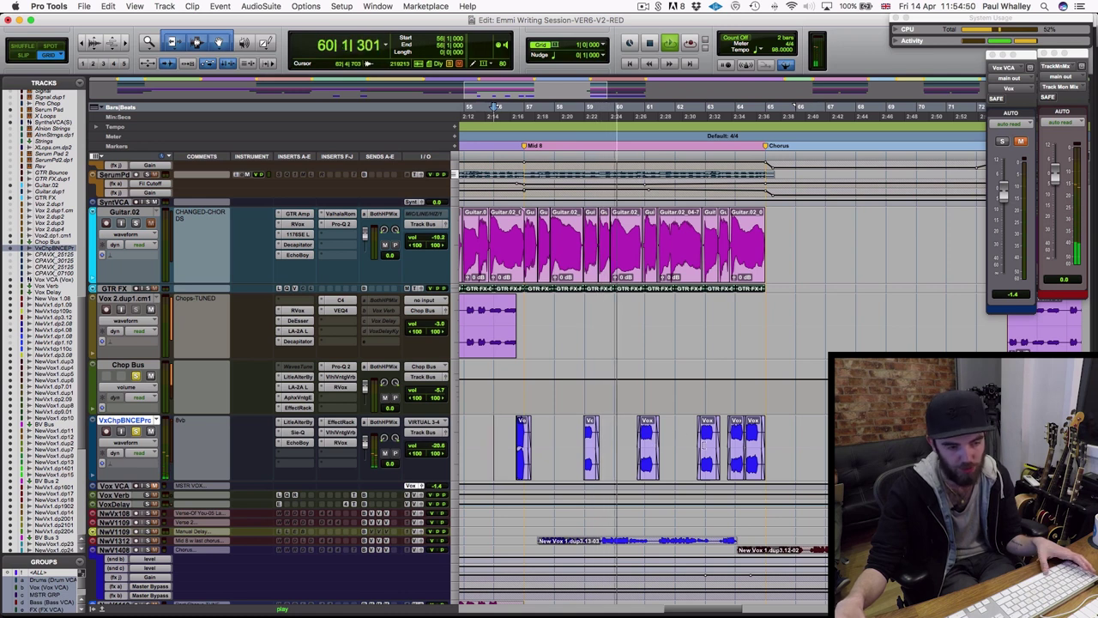
scroll(699, 445, "right", 2)
key("space")
- Unsolo the VxChpBNCEPrc track and select the Post CH section from bar 73 to bar 81
scroll(695, 444, "right", 7)
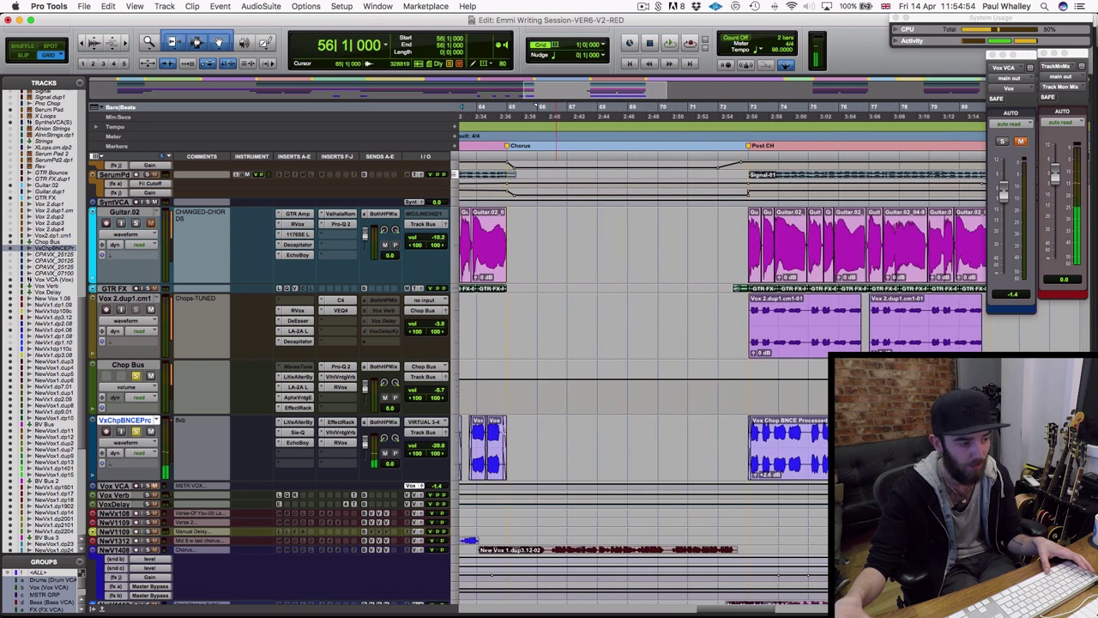
scroll(772, 311, "right", 4)
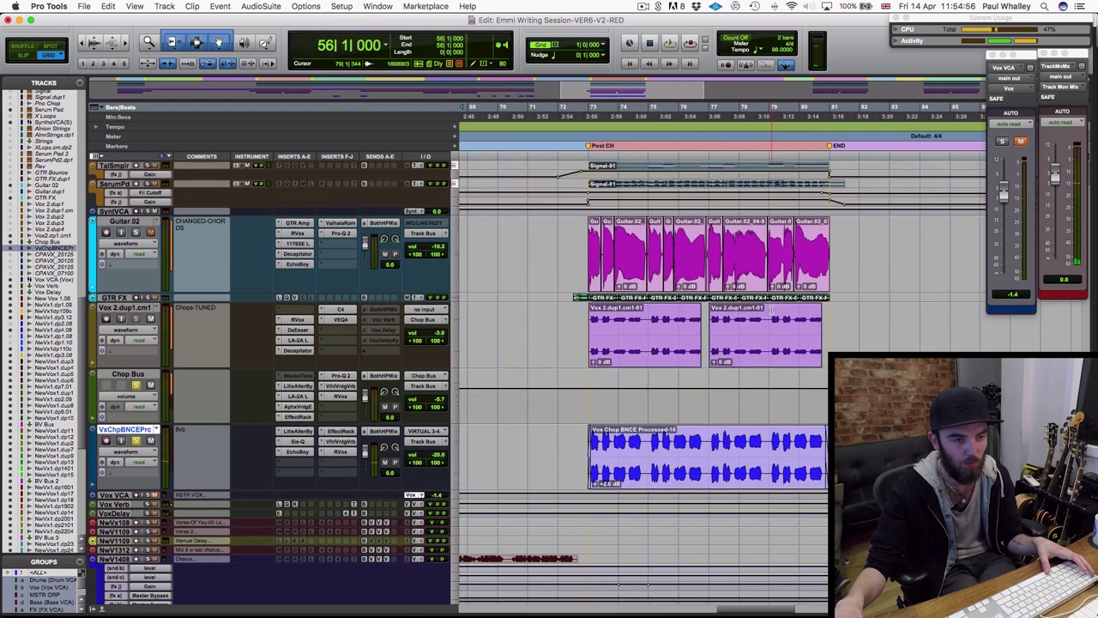
scroll(652, 352, "up", 2)
left_click_drag(593, 131, 830, 131)
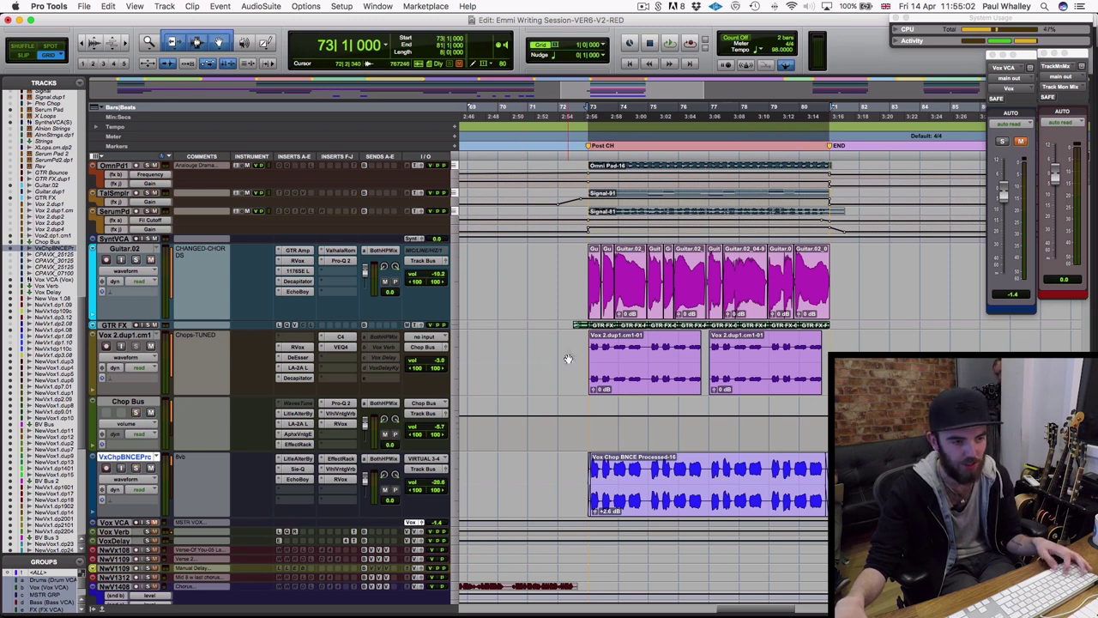
- Look over the lead, double and harmony vocal tracks in the Post CH section
scroll(568, 359, "down", 3)
scroll(579, 358, "down", 12)
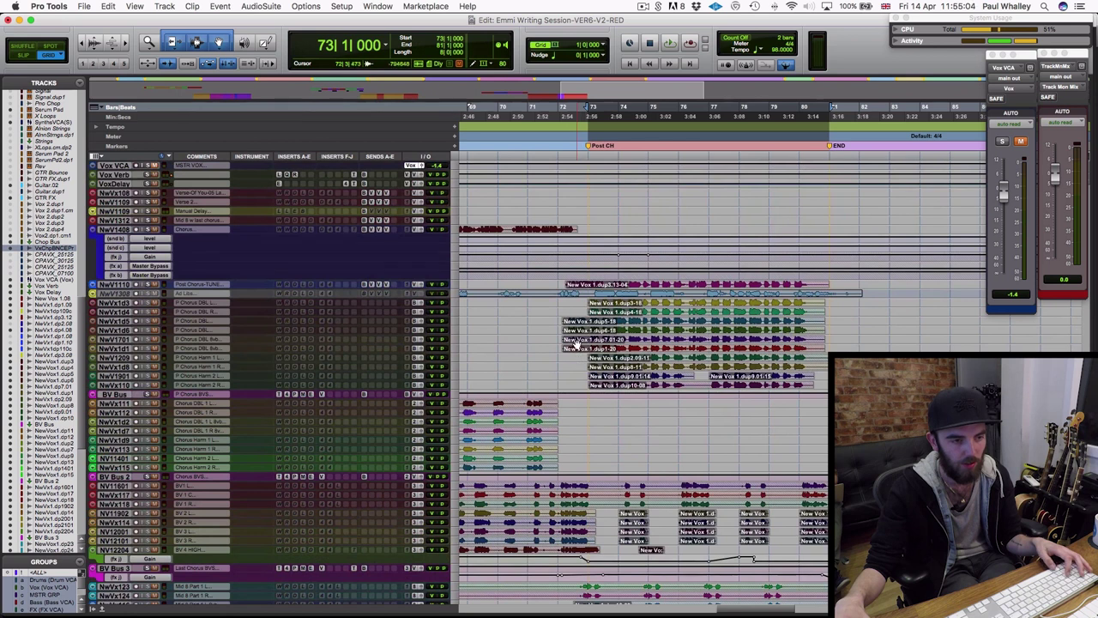
scroll(592, 350, "up", 12)
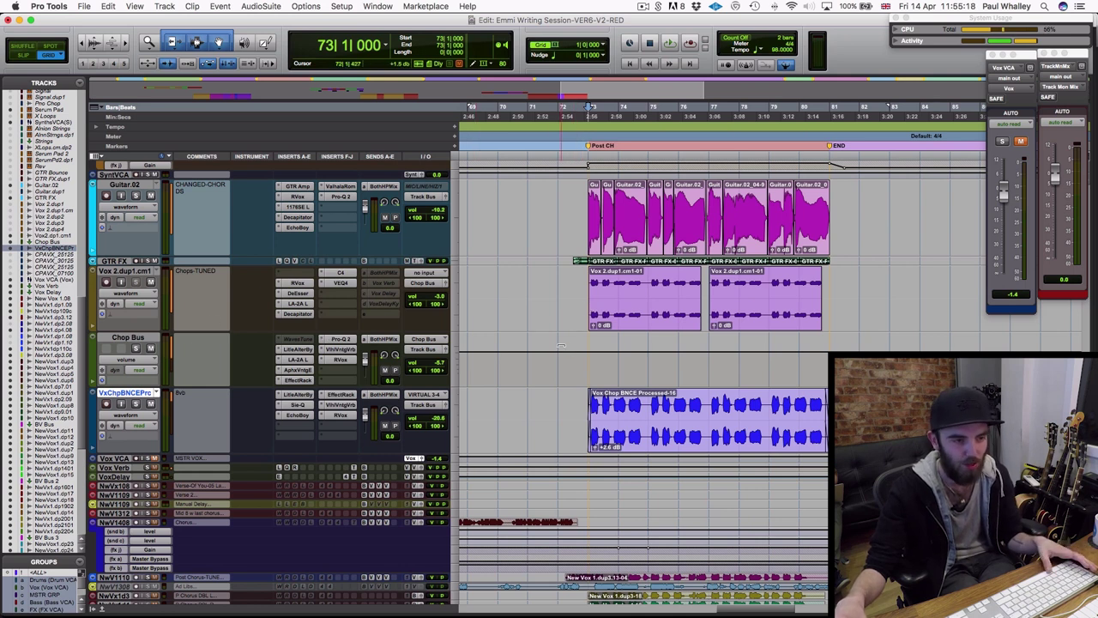
- Audition the Post CH mix from bar 73 with the VxChpBNCEPrc track muted and unmuted, and stop playback
scroll(560, 346, "up", 1)
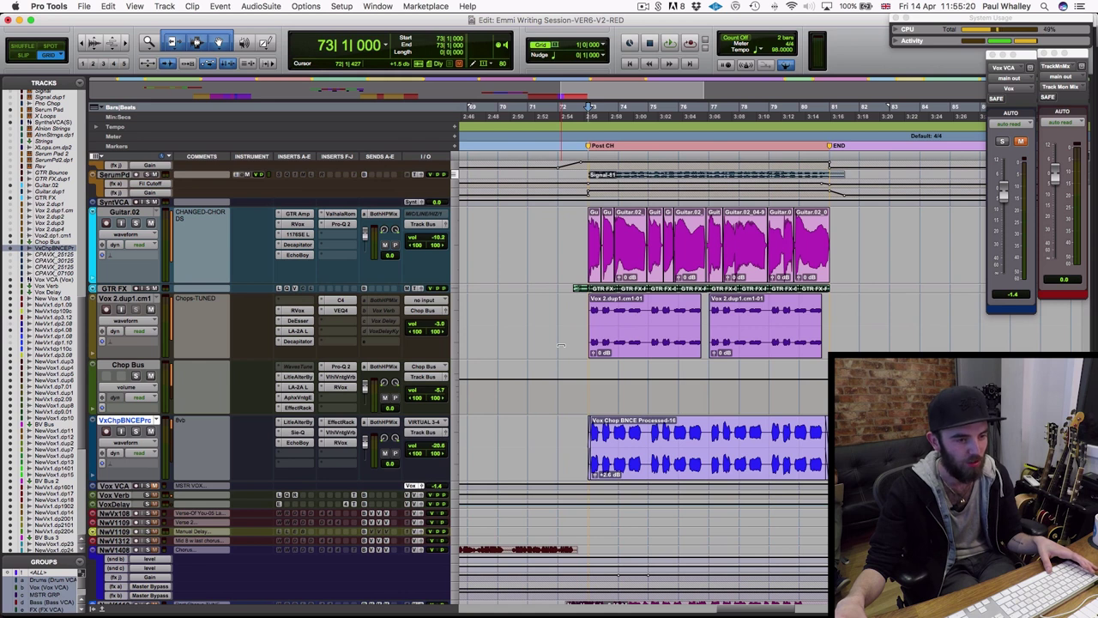
scroll(560, 346, "down", 1)
scroll(560, 346, "up", 2)
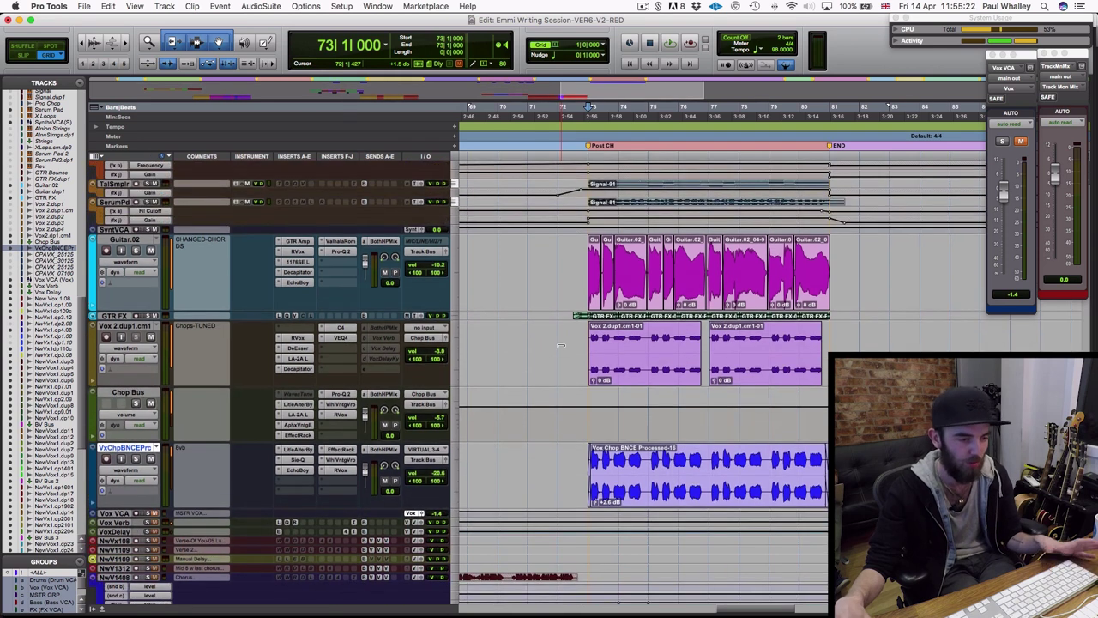
scroll(560, 346, "left", 1)
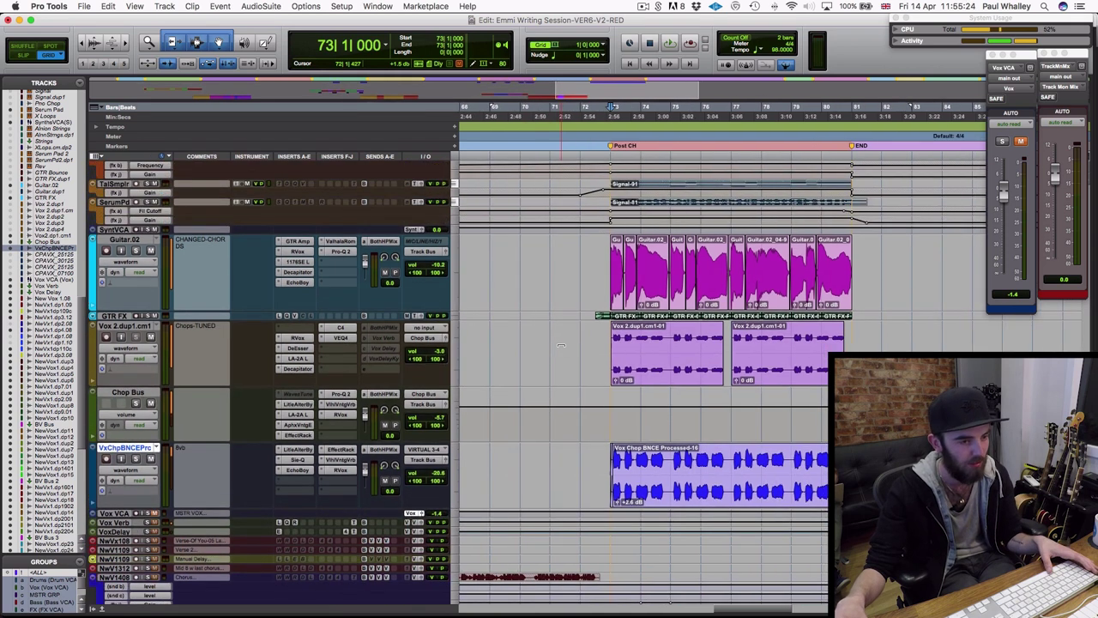
scroll(598, 351, "right", 1)
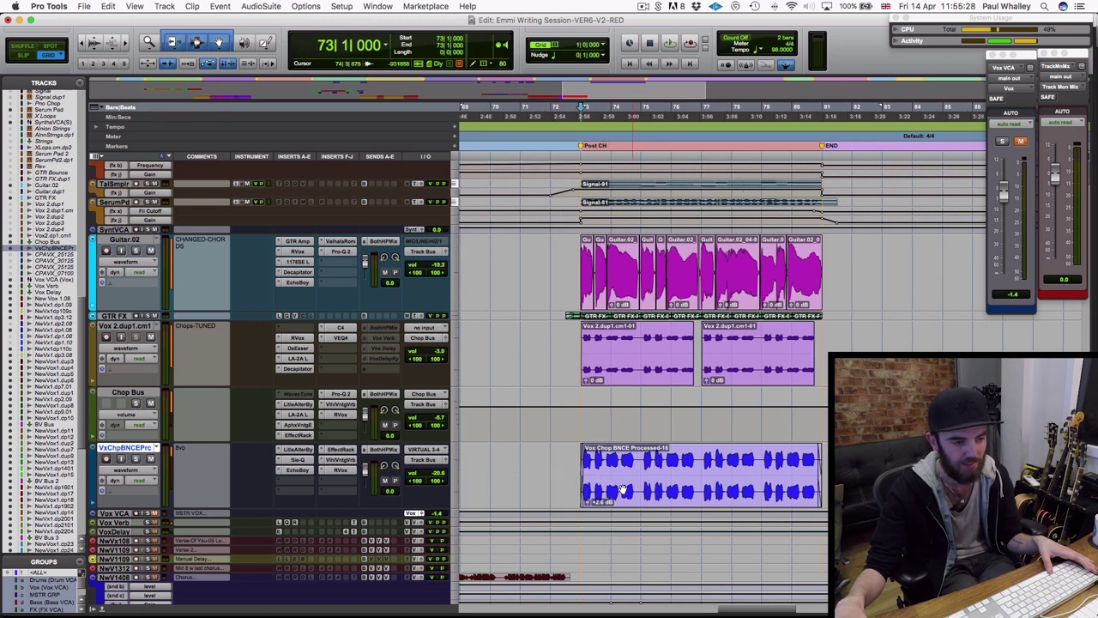
key("space")
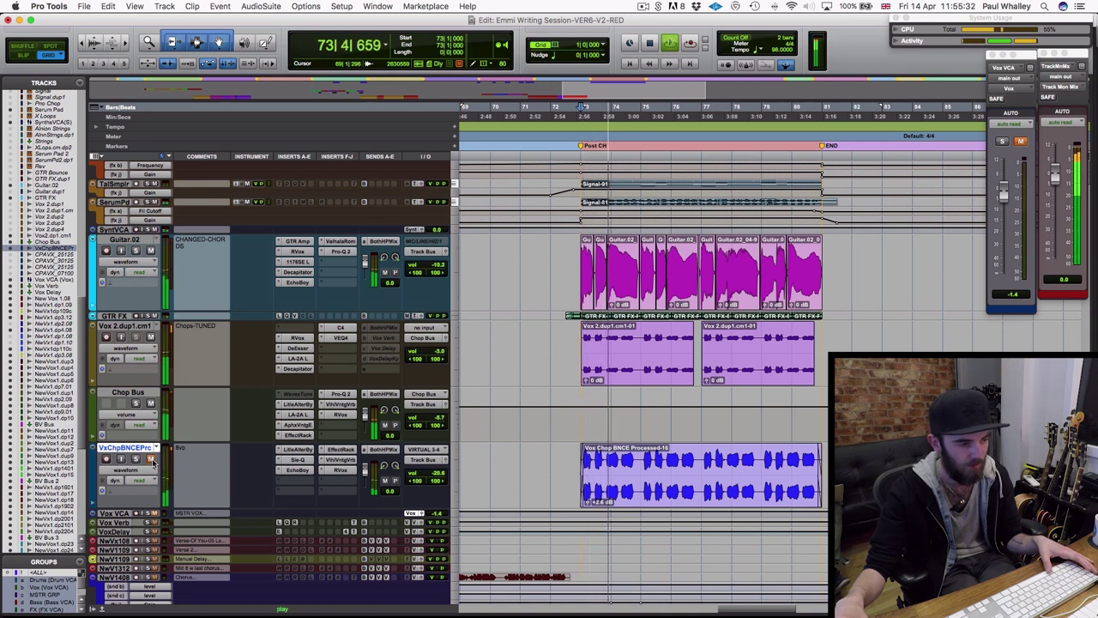
key("space")
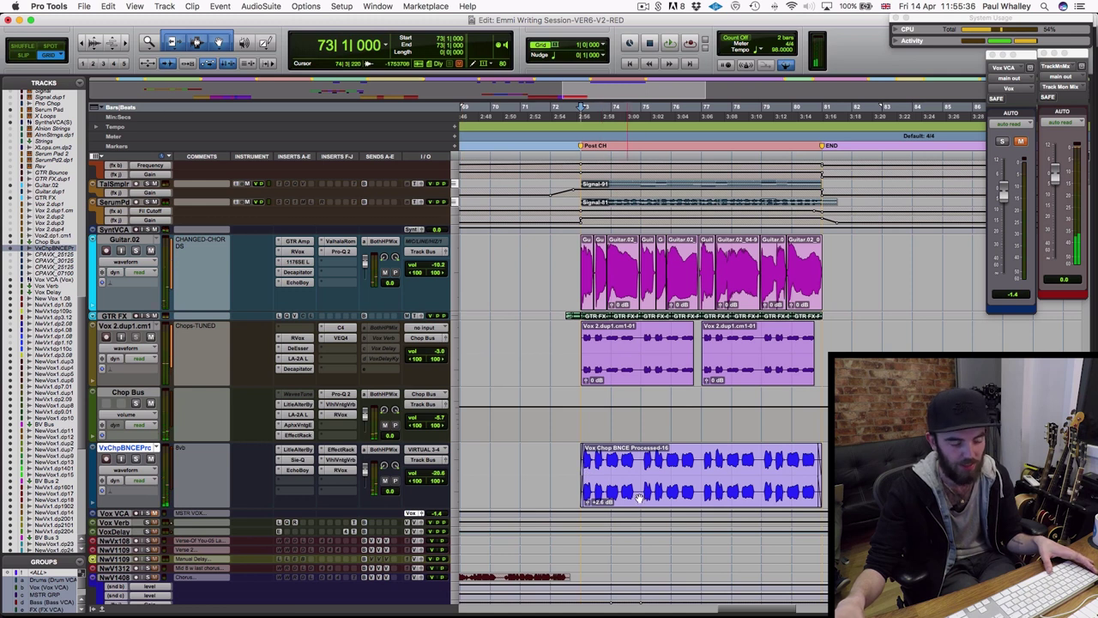
scroll(609, 460, "up", 1)
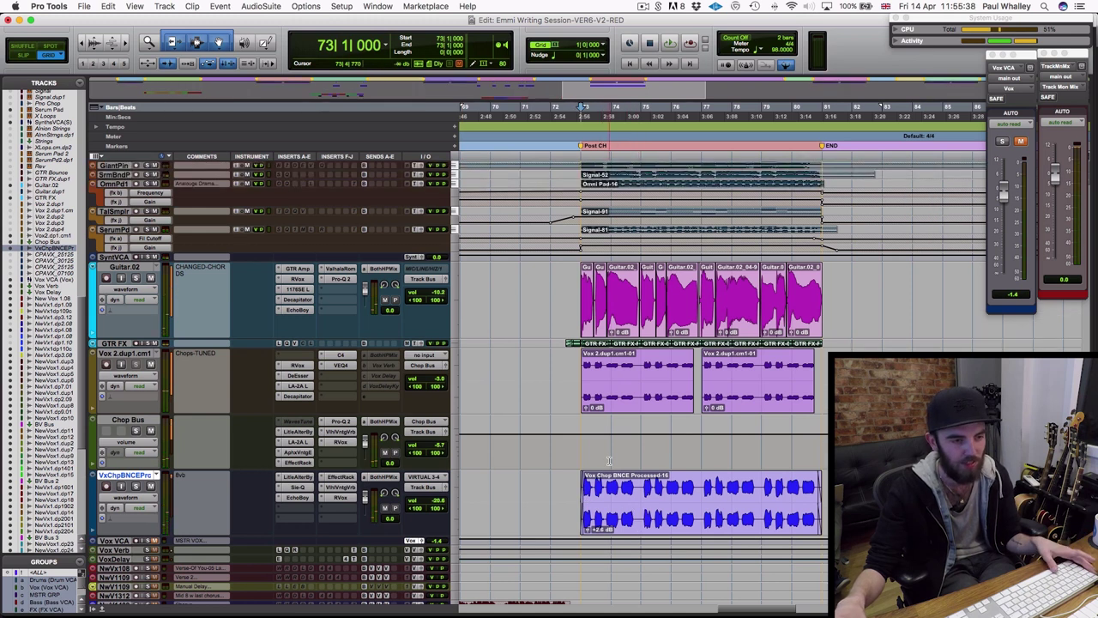
scroll(609, 461, "up", 3)
scroll(609, 461, "left", 1)
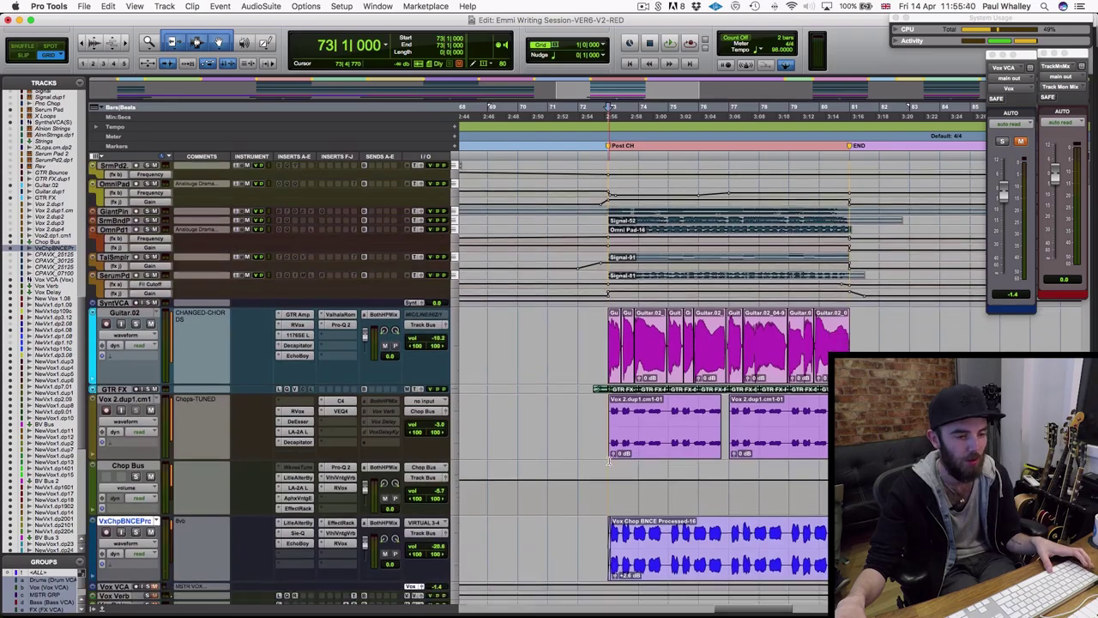
scroll(609, 460, "down", 2)
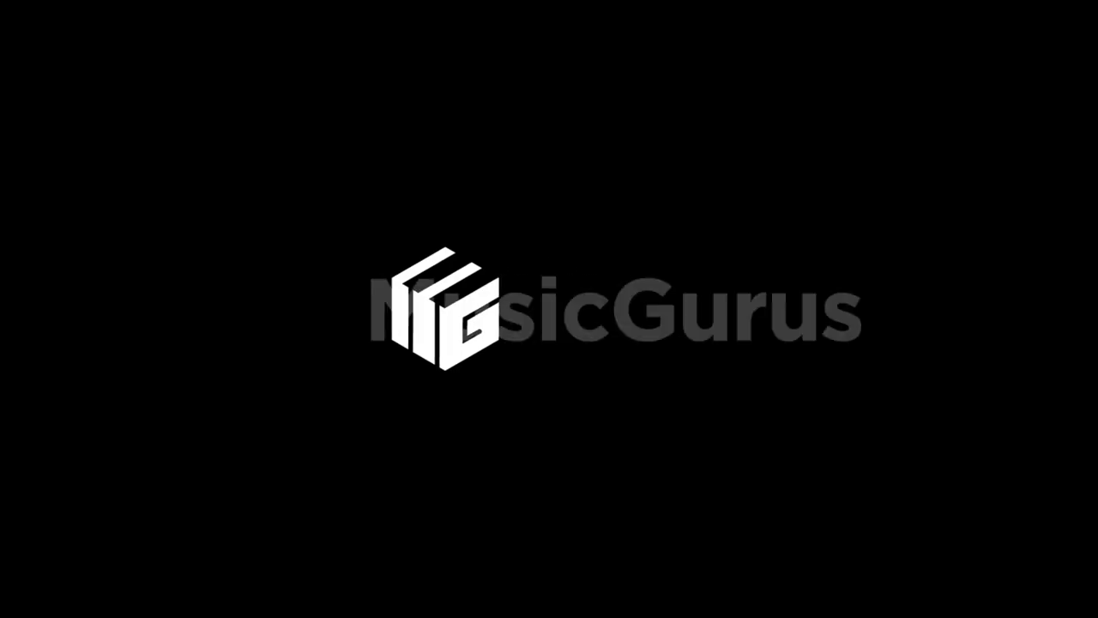